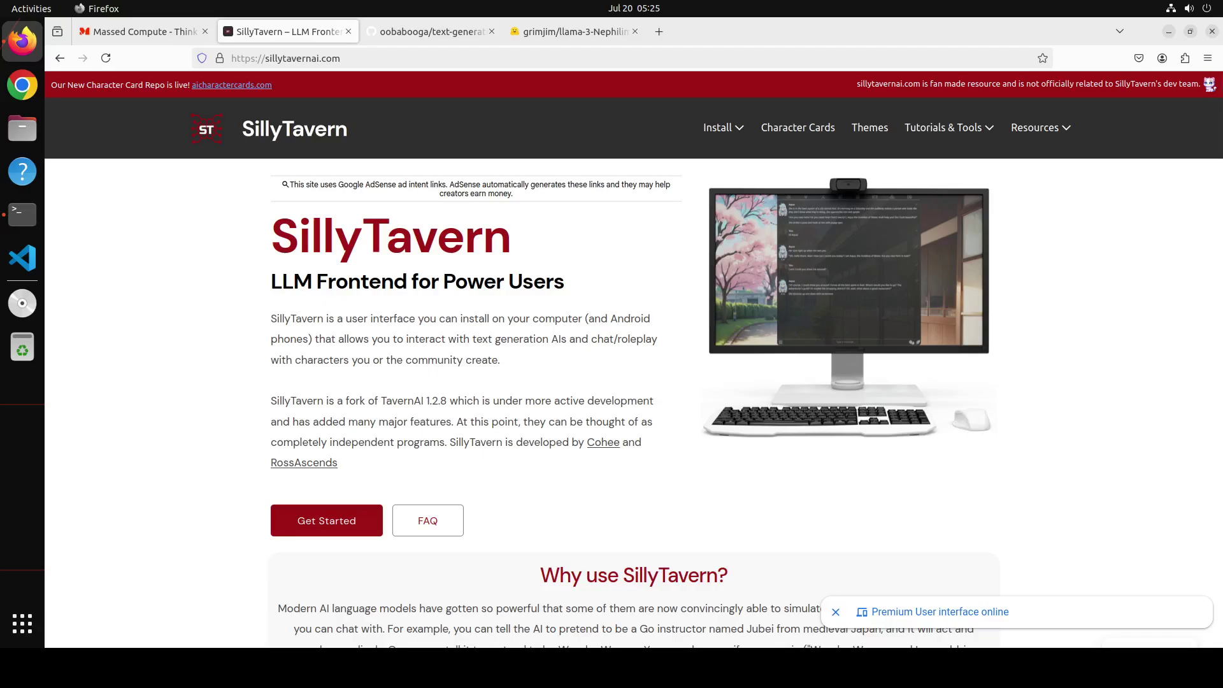
Step: Review the text-generation-webui README, Nephilim model page and SillyTavern site, ending on Massed Compute
click(434, 31)
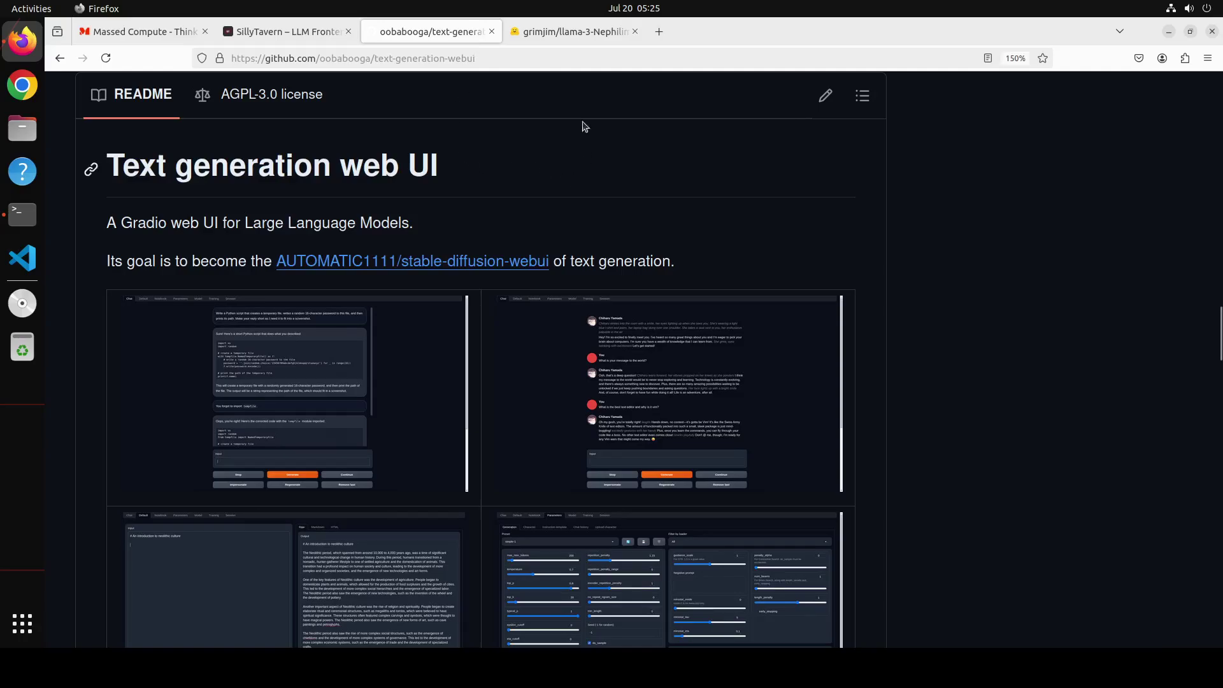
click(560, 33)
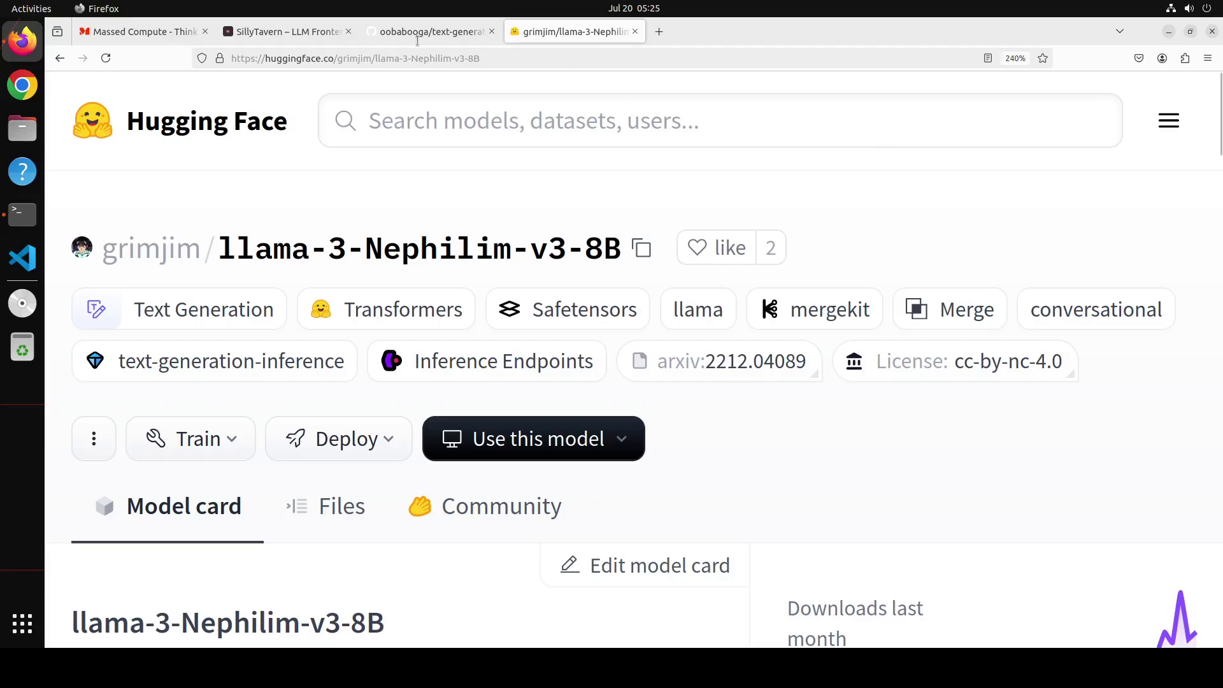
click(283, 32)
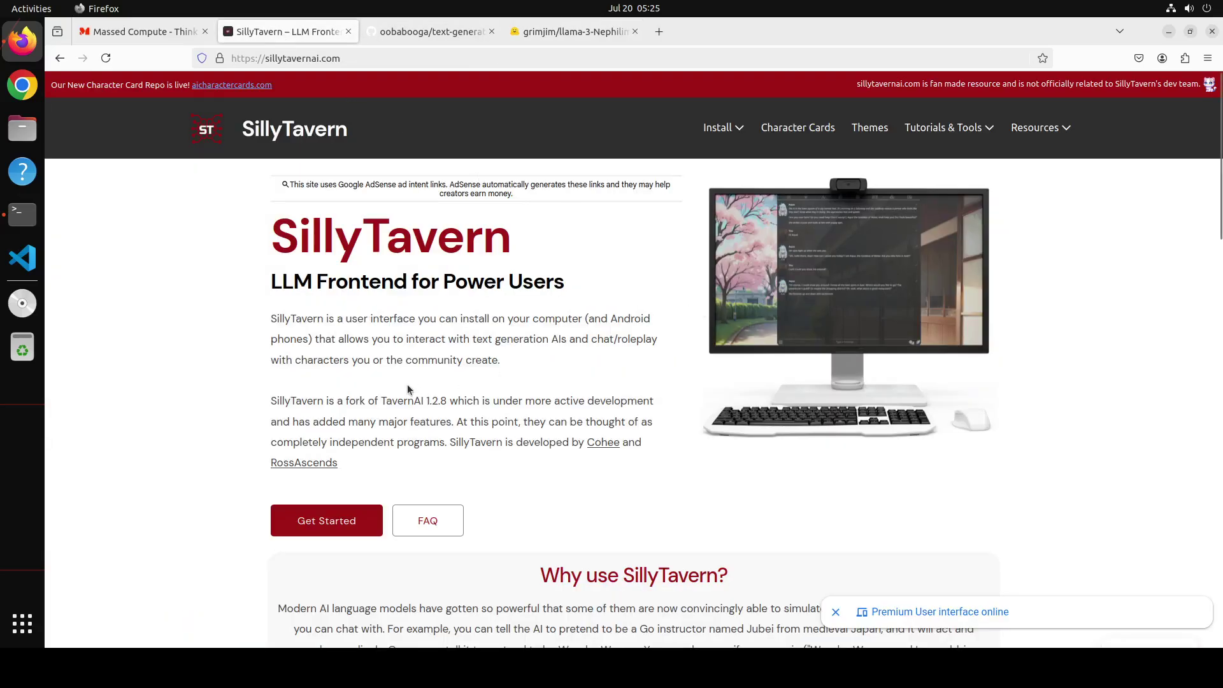
click(431, 31)
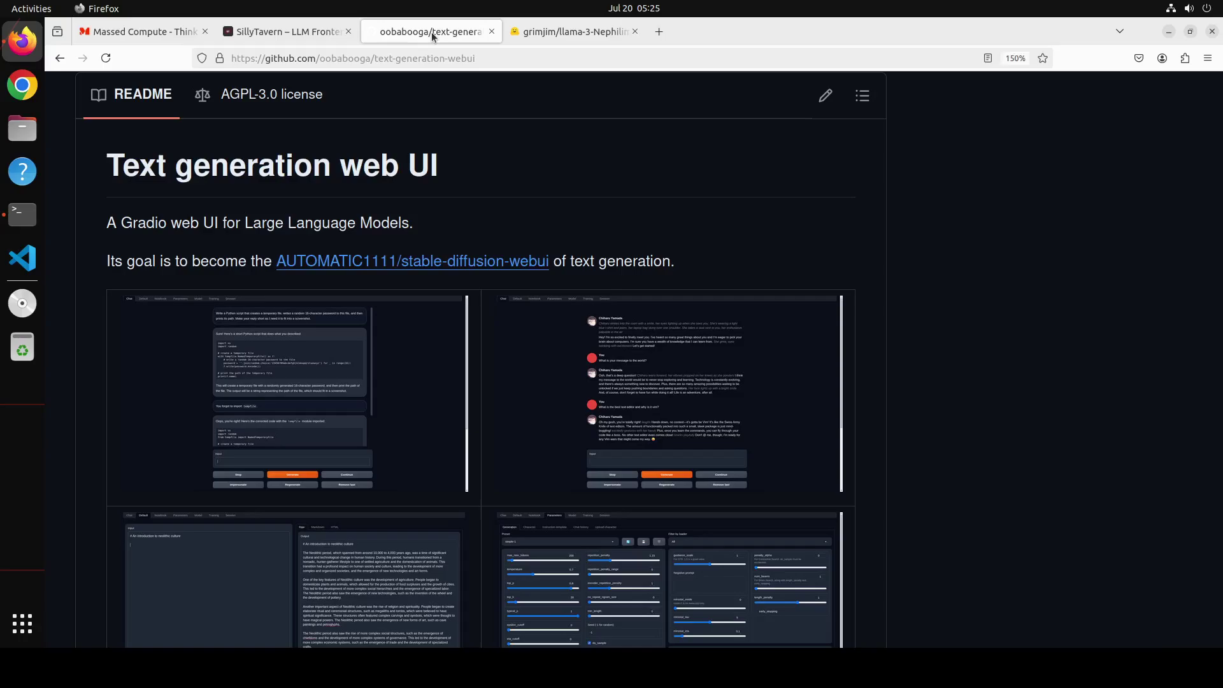
click(313, 35)
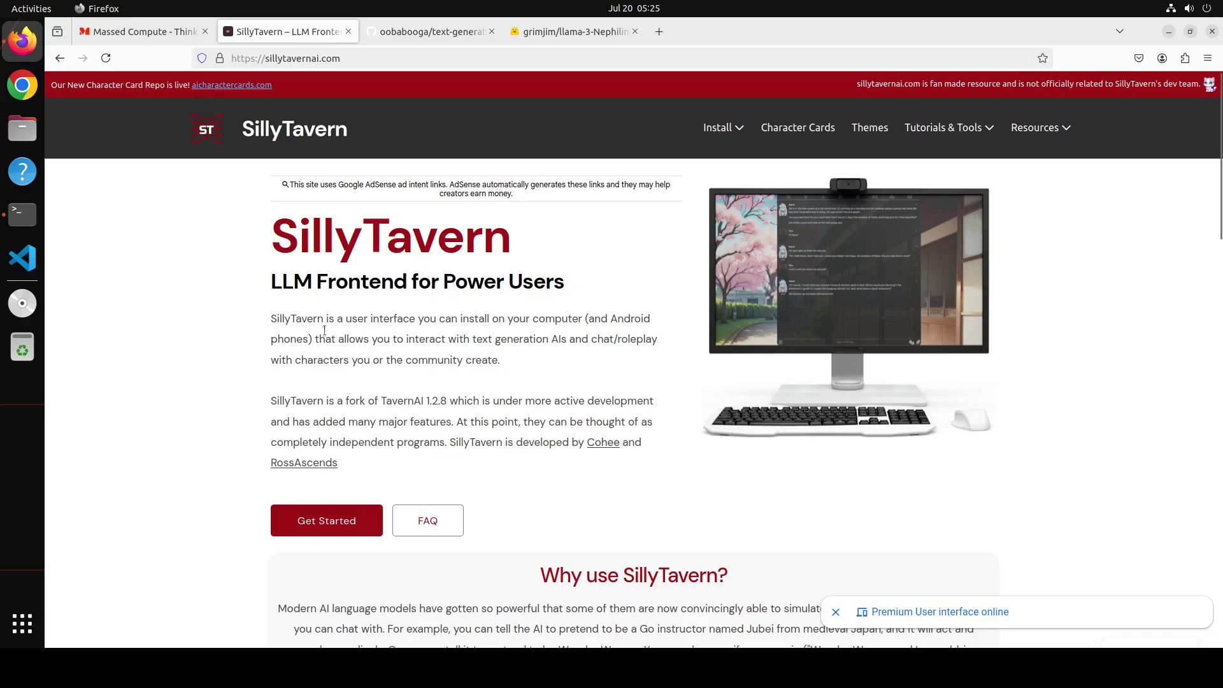
click(141, 32)
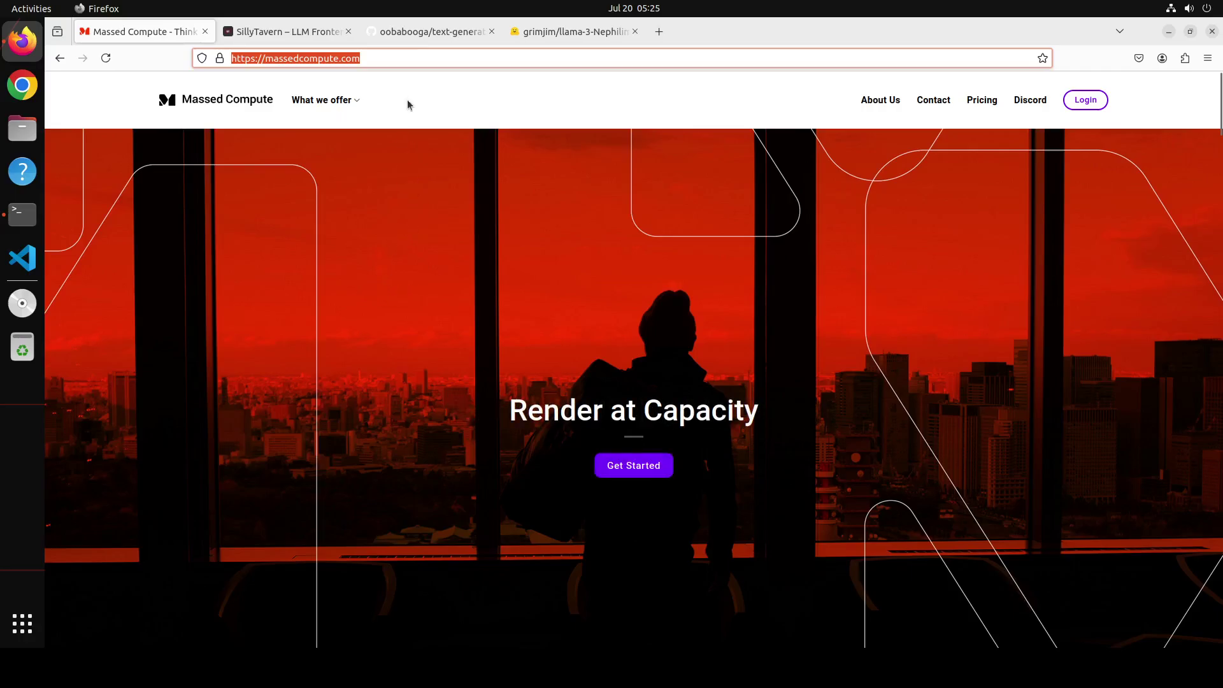
Step: Go back to the text-generation-webui GitHub page, then bring up a terminal
click(407, 32)
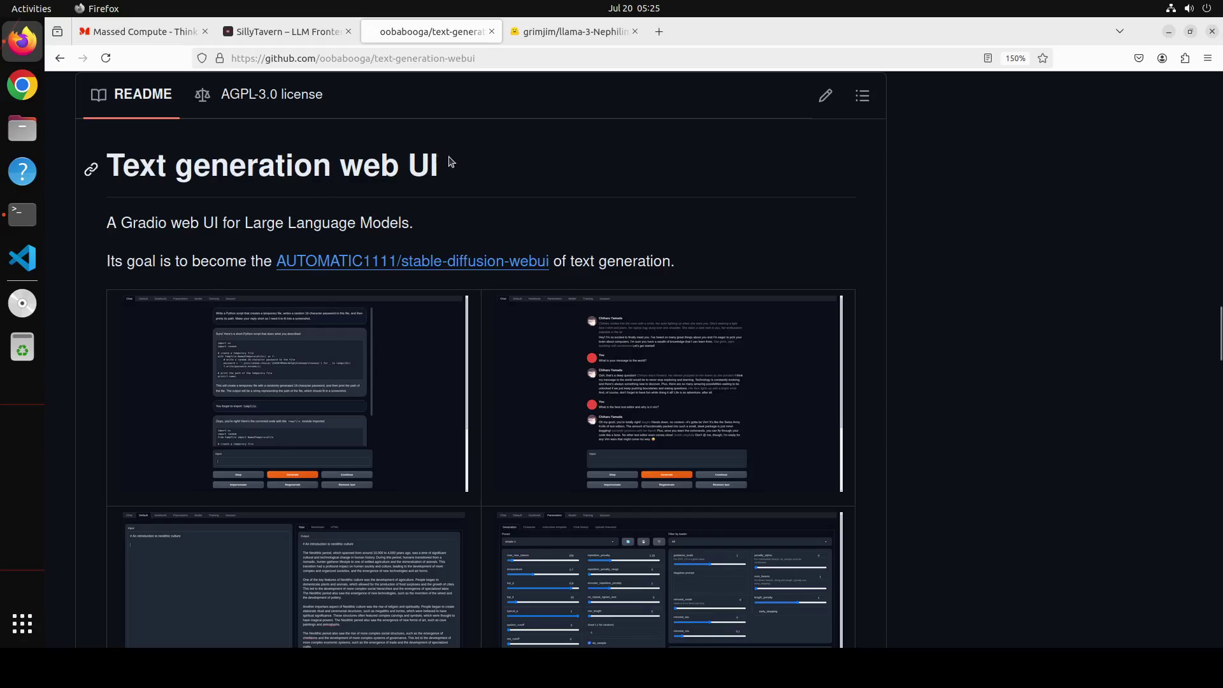
click(23, 220)
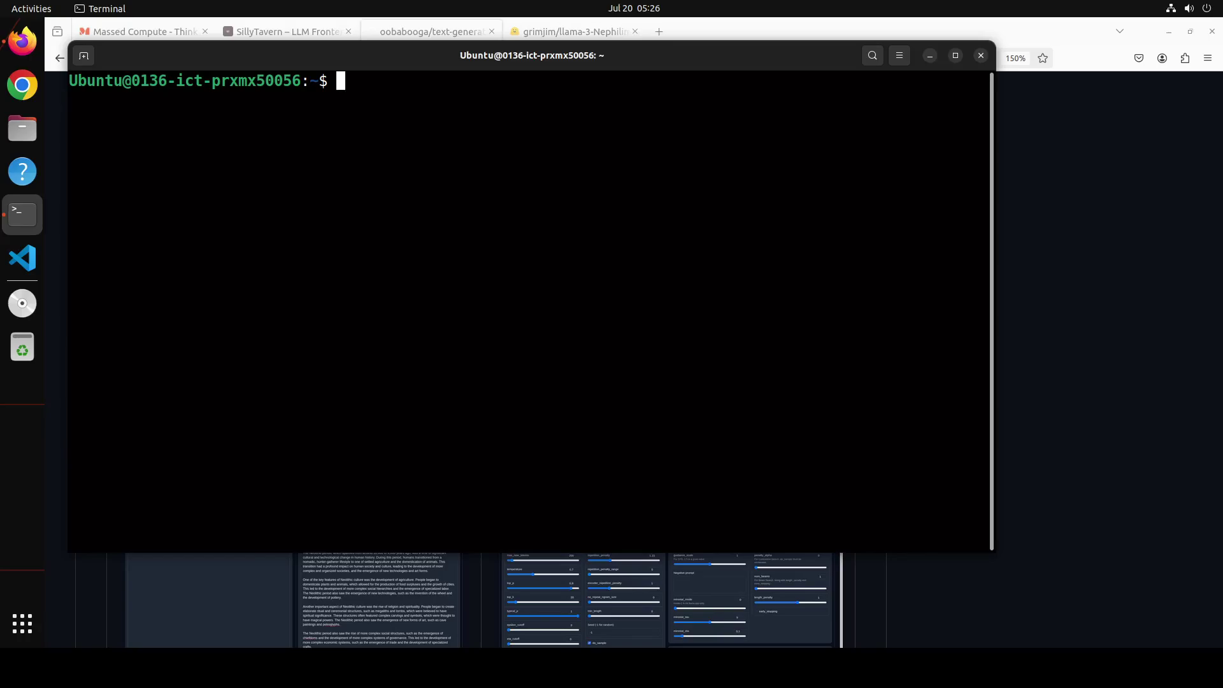
Step: Create and activate the sillyooba conda environment by pasting and running the setup command
right_click(348, 158)
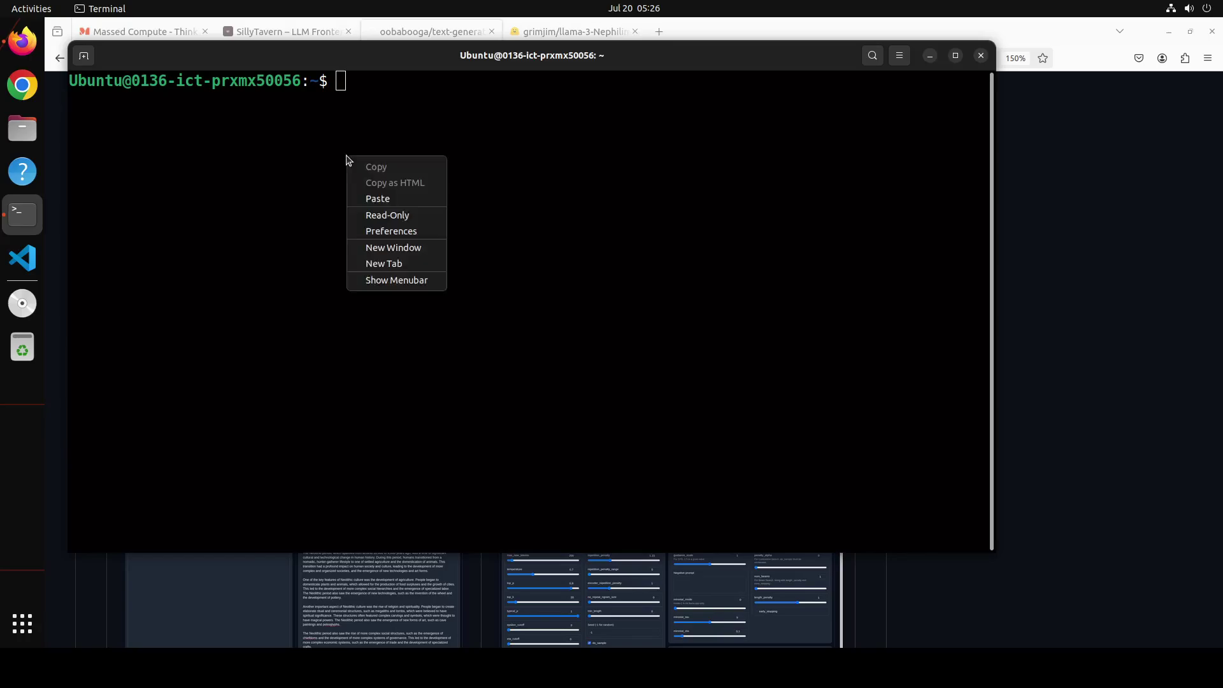
click(379, 199)
key(Return)
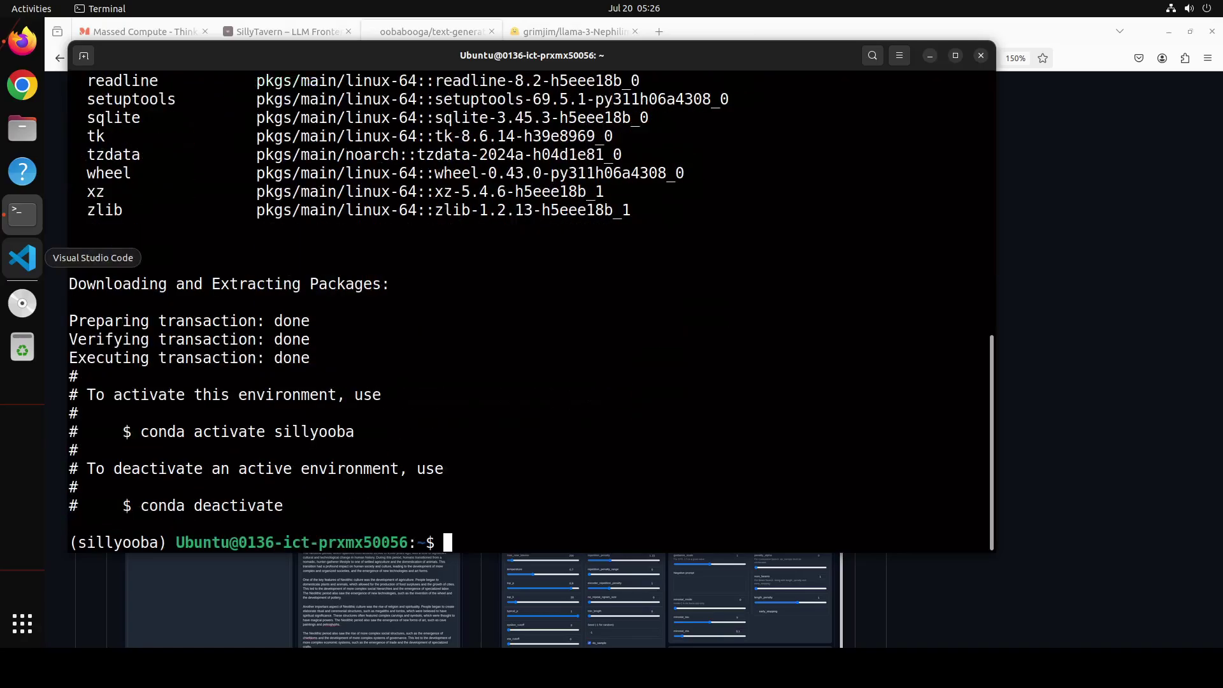
Step: Clone text-generation-webui from GitHub and change into its folder
right_click(523, 315)
click(560, 354)
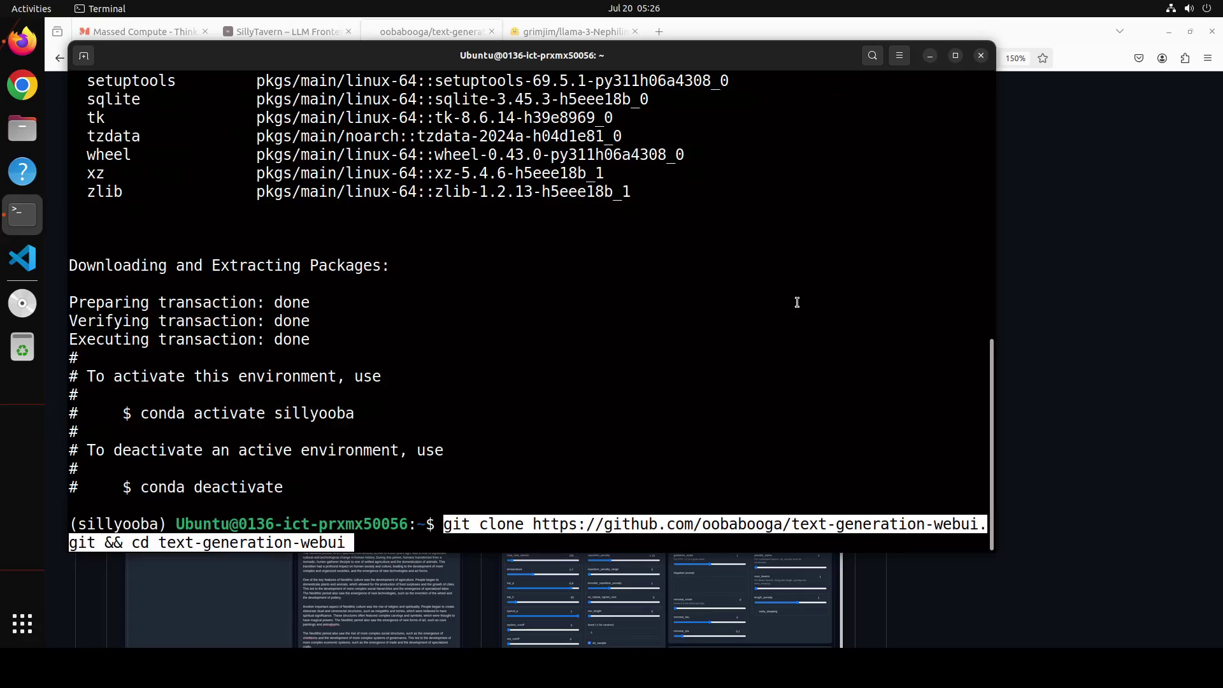
key(Return)
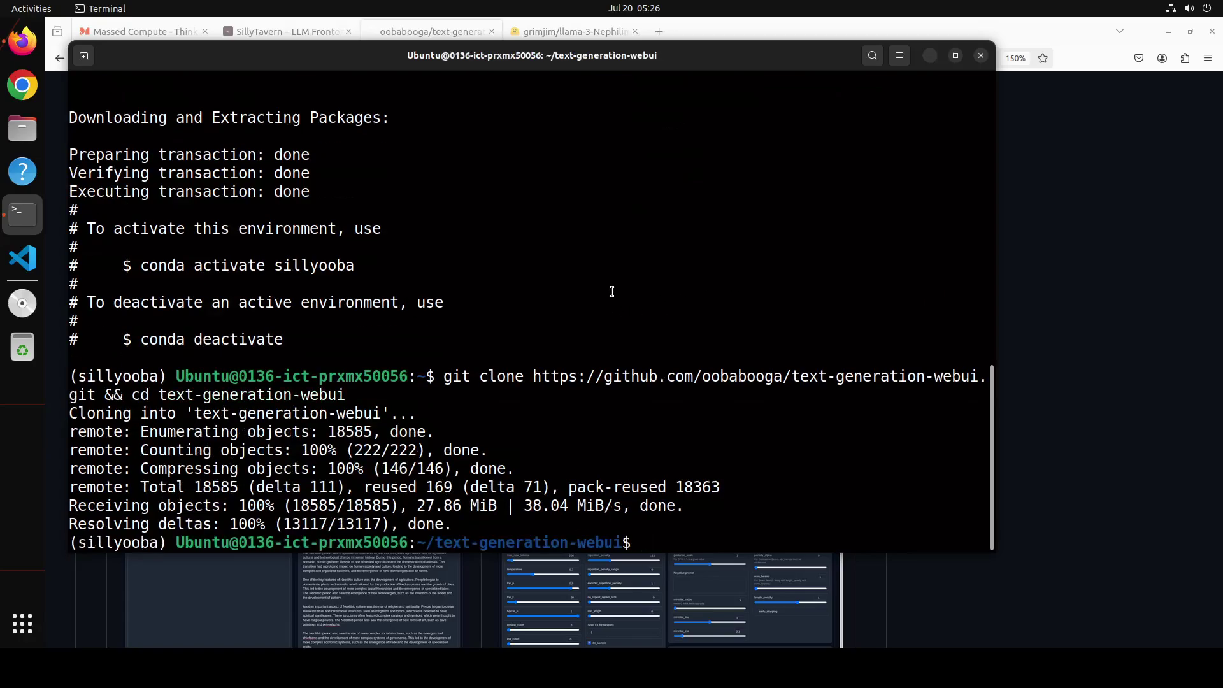
Step: Clear the screen and list the text-generation-webui folder with ls -ltr
text(clear)
key(Return)
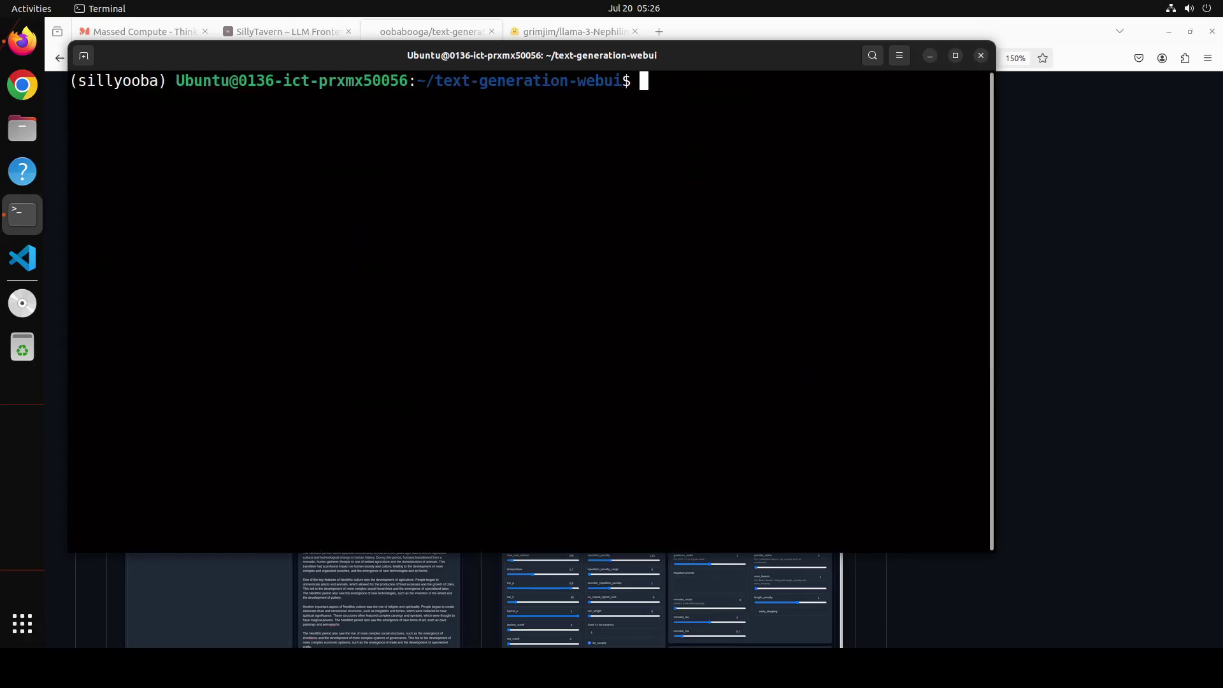
text(ls -ltr)
key(Return)
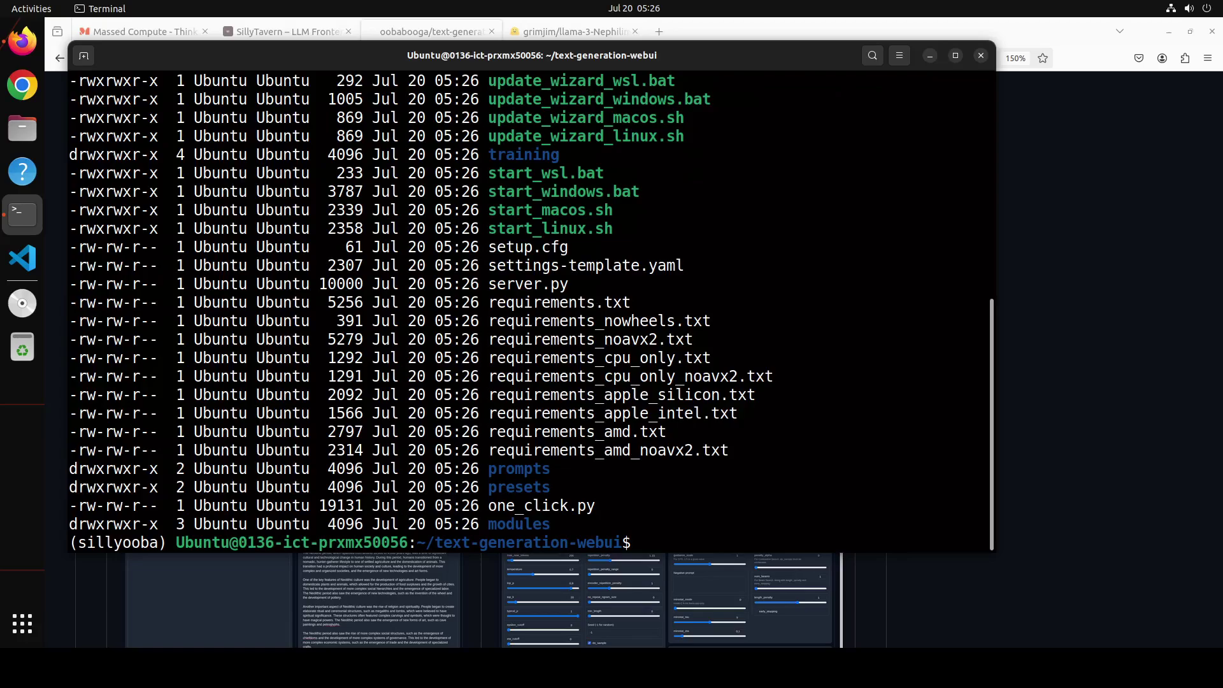
scroll(568, 306, up, 2)
scroll(628, 329, up, 2)
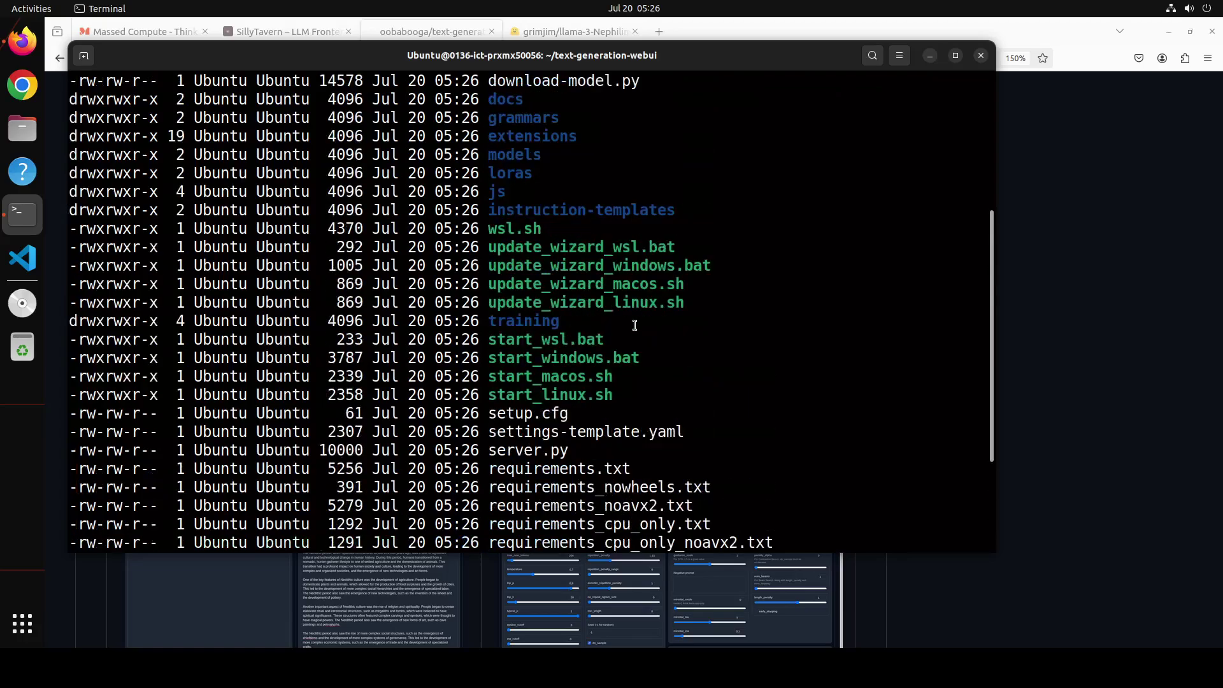
Step: Move into the models folder, clear, and list it, showing place-your-models-here.txt and config.yaml
text(cd mdoel)
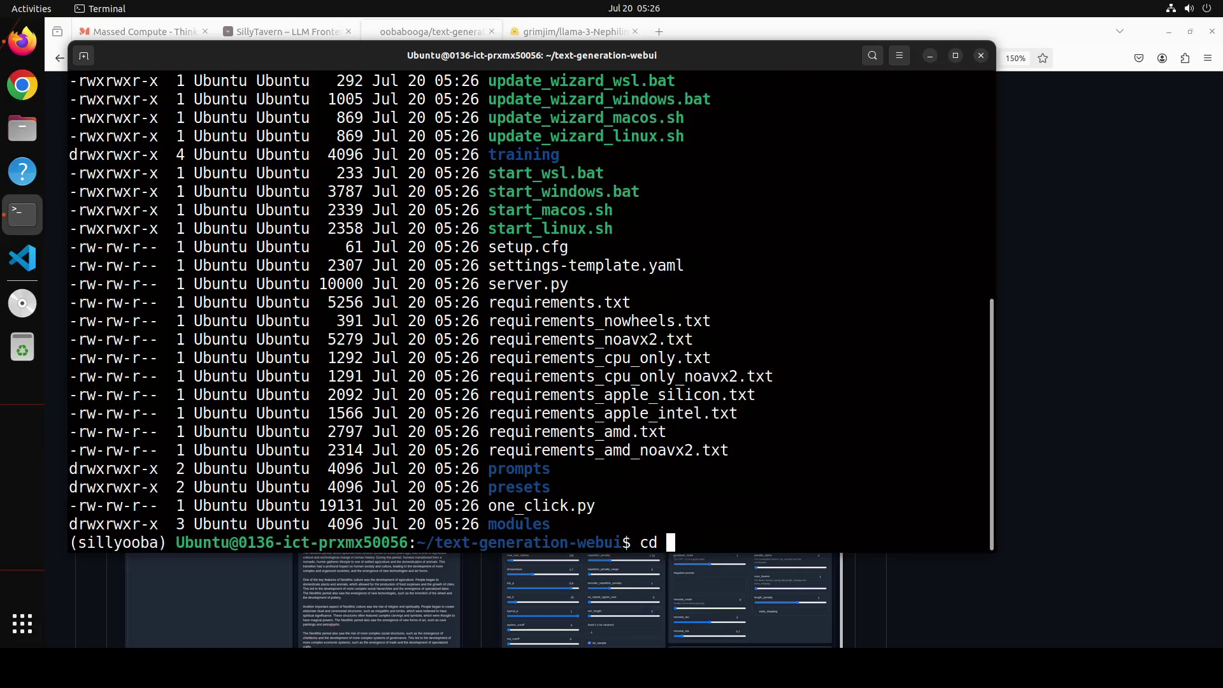
key(BackSpace)
key(BackSpace)
key(BackSpace)
key(BackSpace)
text(de)
key(BackSpace)
key(BackSpace)
text(odels)
key(Return)
text(clear)
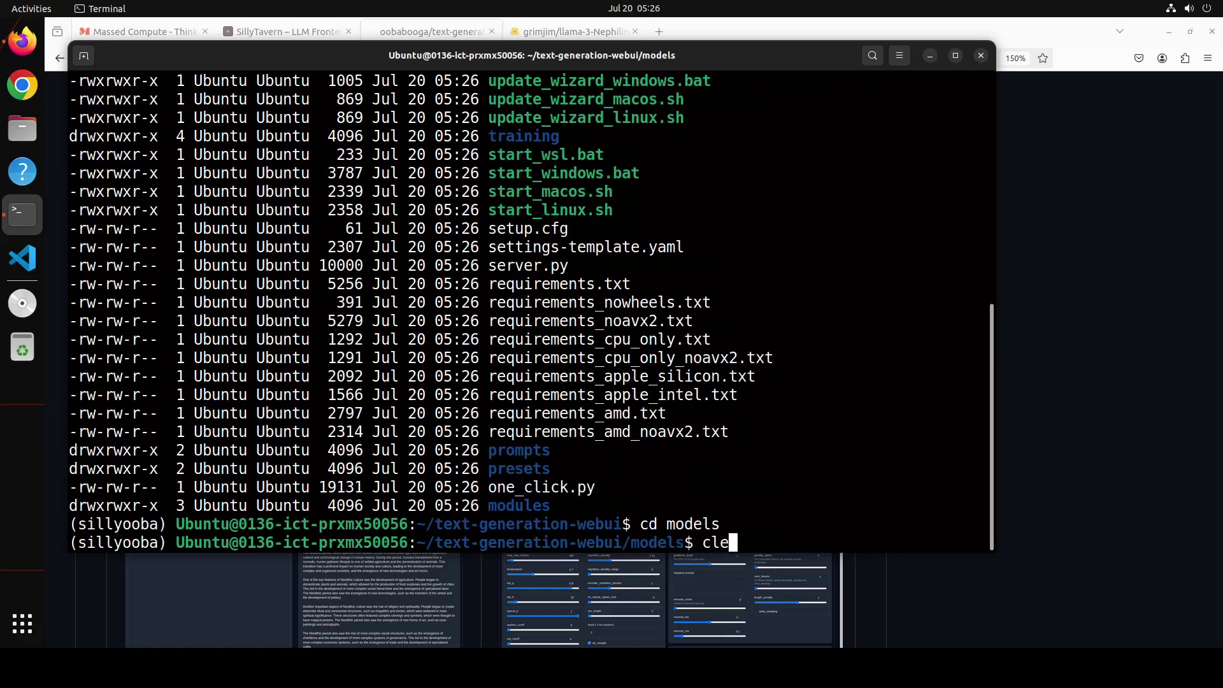
key(Return)
text(ls -ltr)
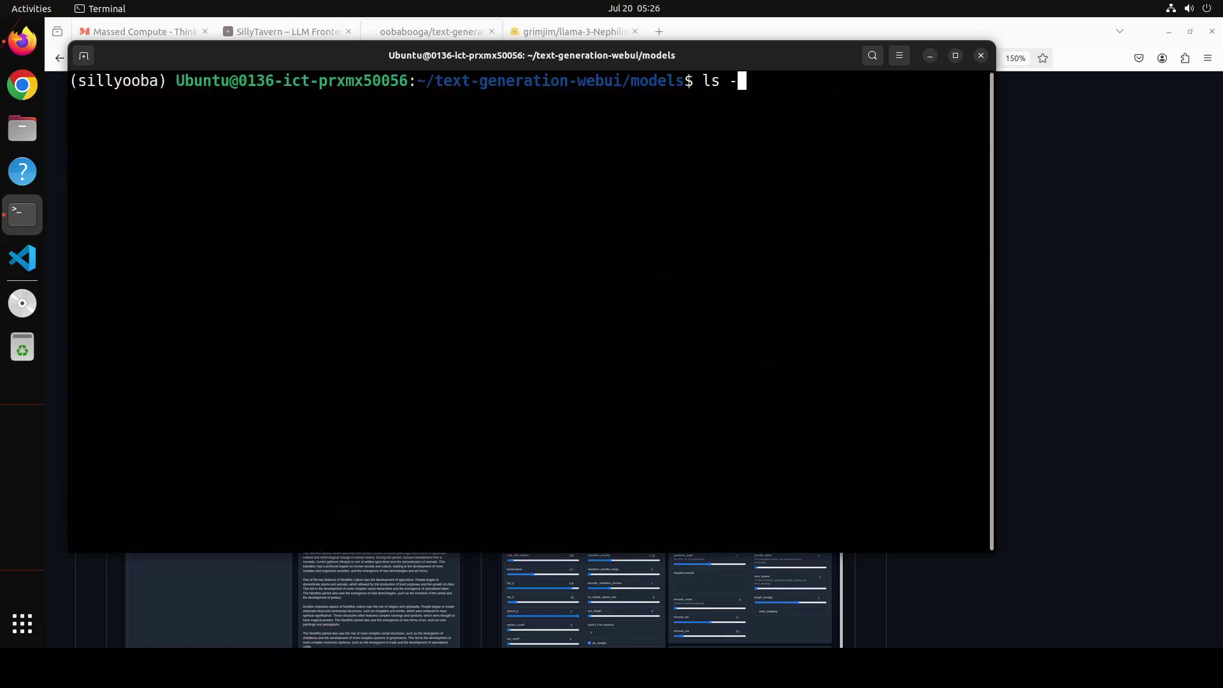
key(Return)
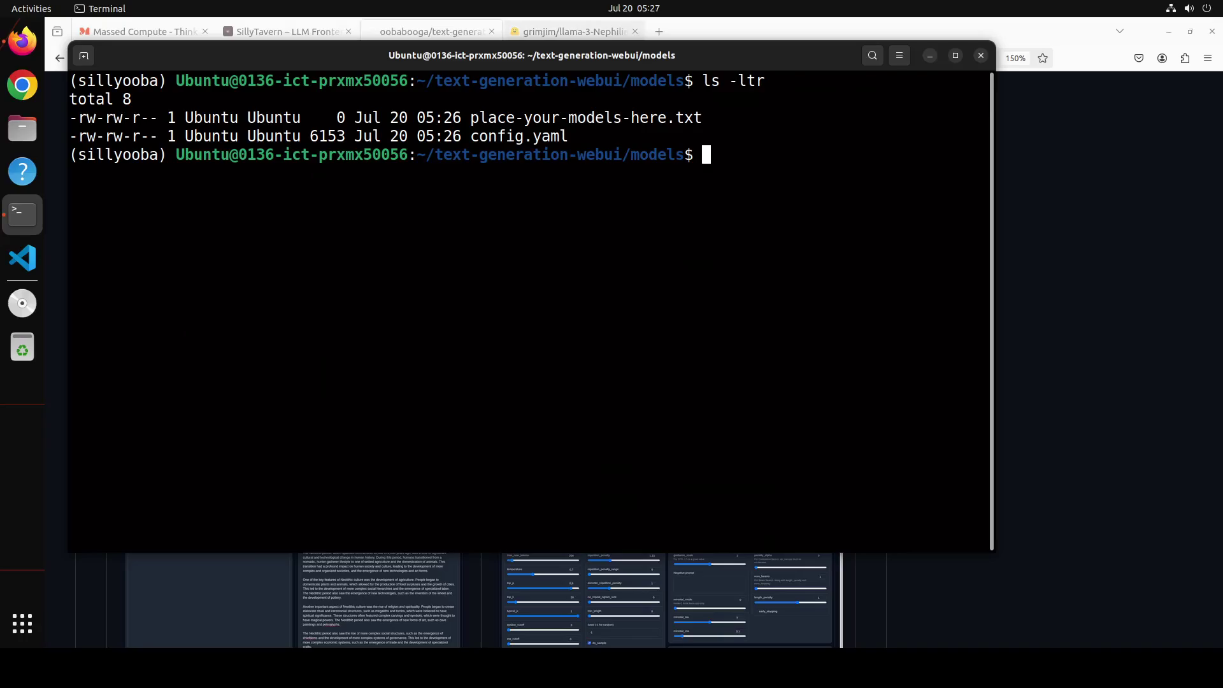
Step: From the llama-3-Nephilim Hugging Face page, open its GGUF quants repository
click(564, 35)
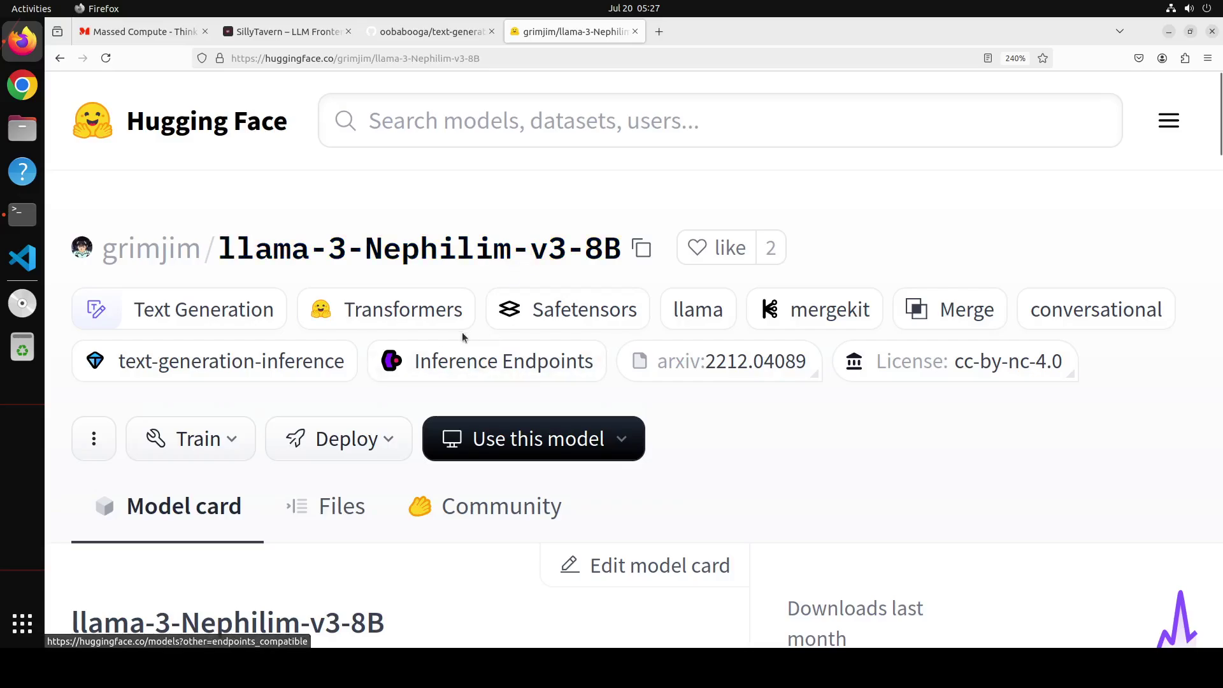
scroll(463, 337, down, 5)
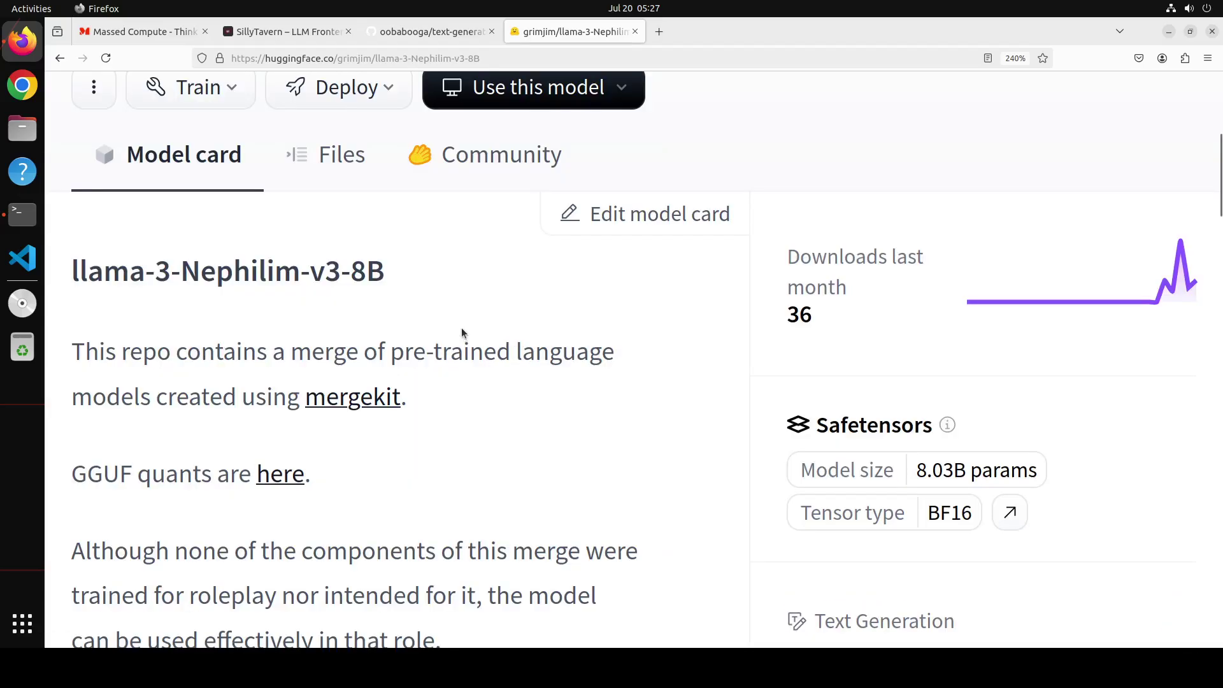
scroll(520, 369, up, 5)
scroll(519, 363, down, 8)
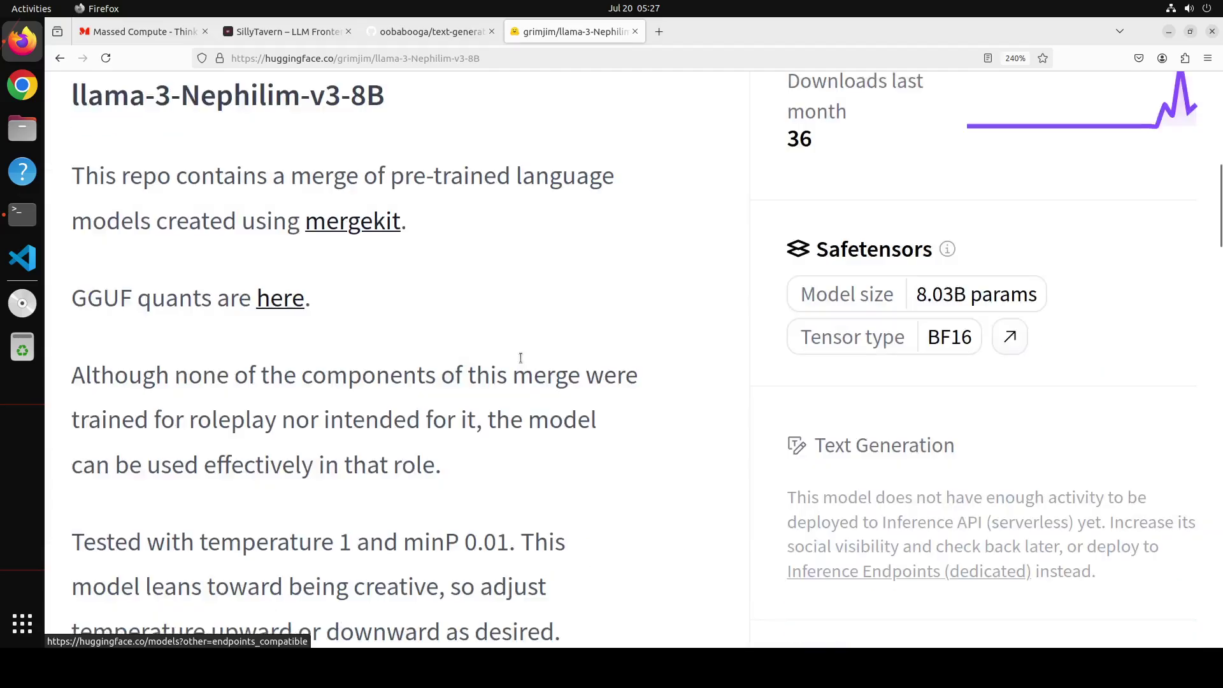
click(275, 302)
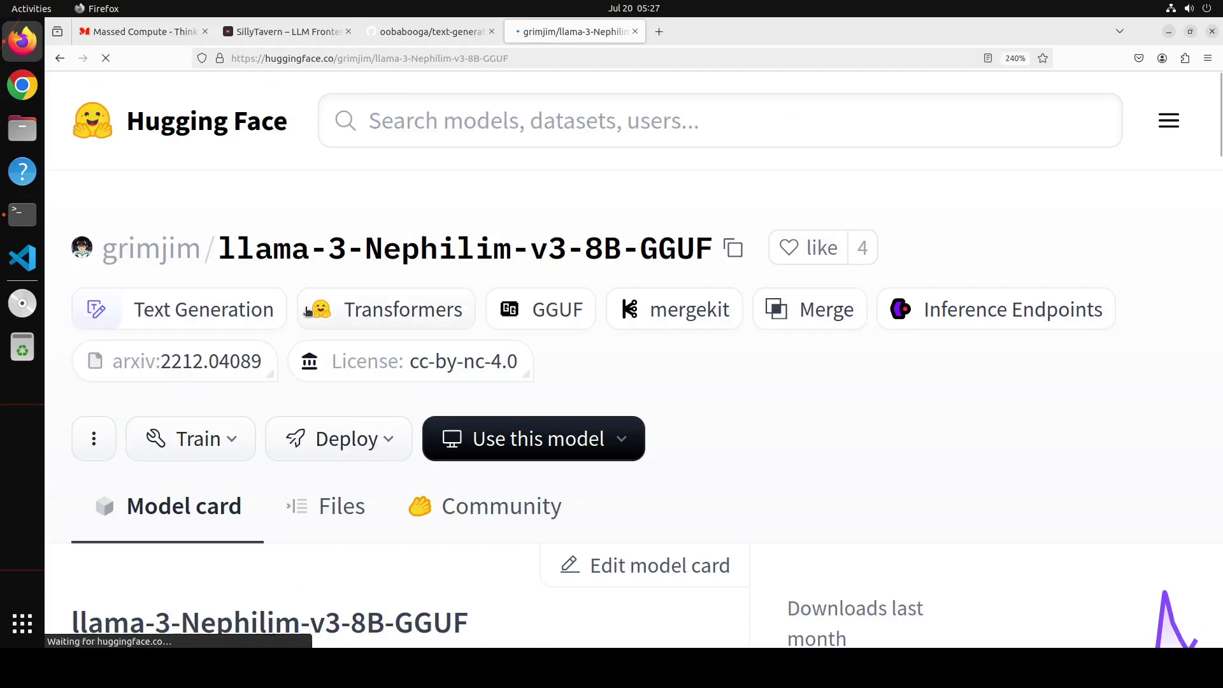
Step: Open the repository's file list and the 8.54 GB llama-3-Nephilim-v3-8B.Q8_0.gguf file page
scroll(597, 373, down, 10)
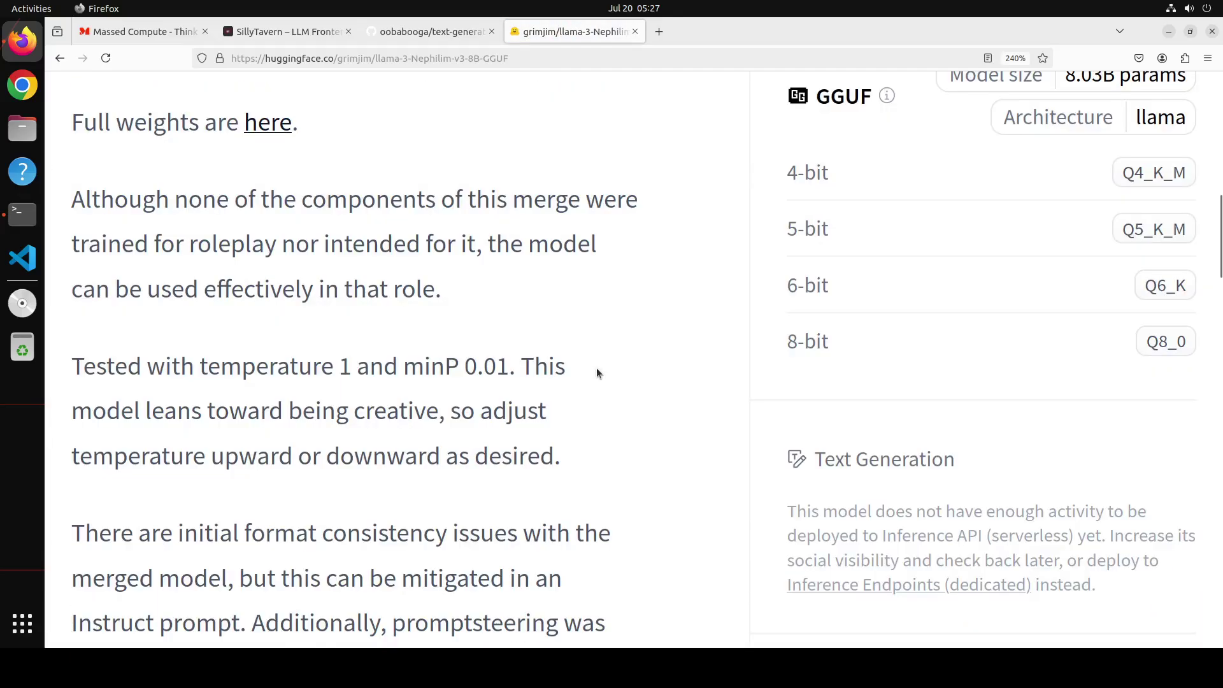
scroll(598, 373, up, 3)
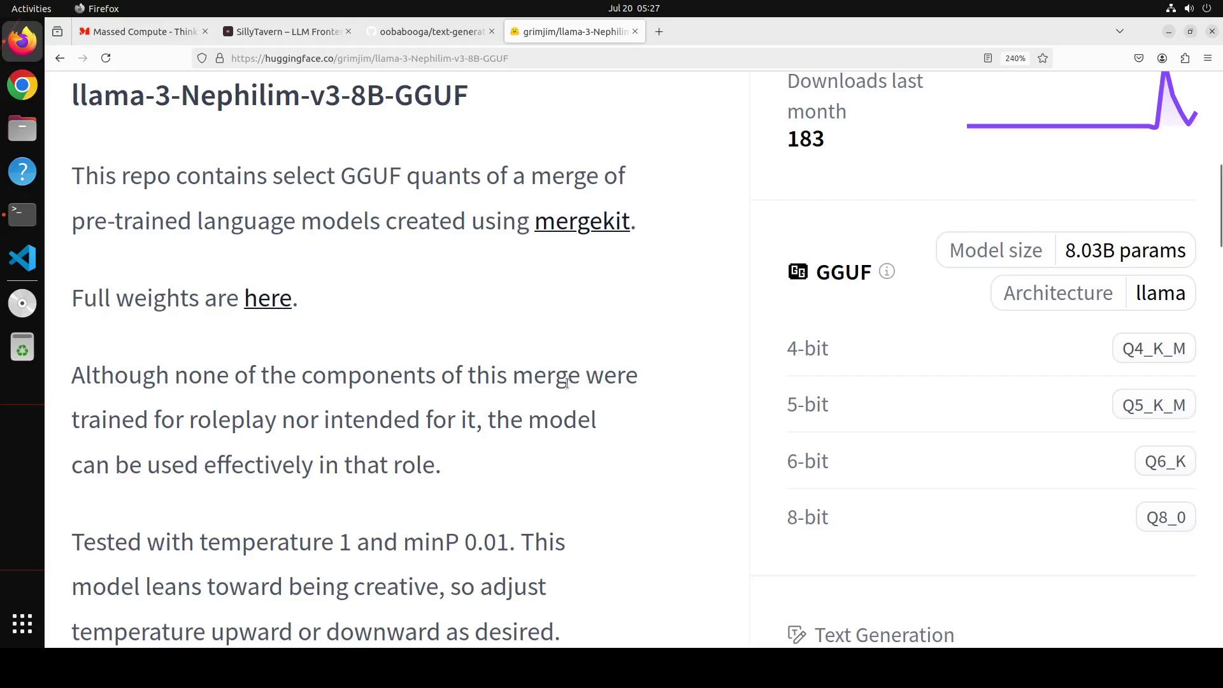
scroll(557, 377, up, 9)
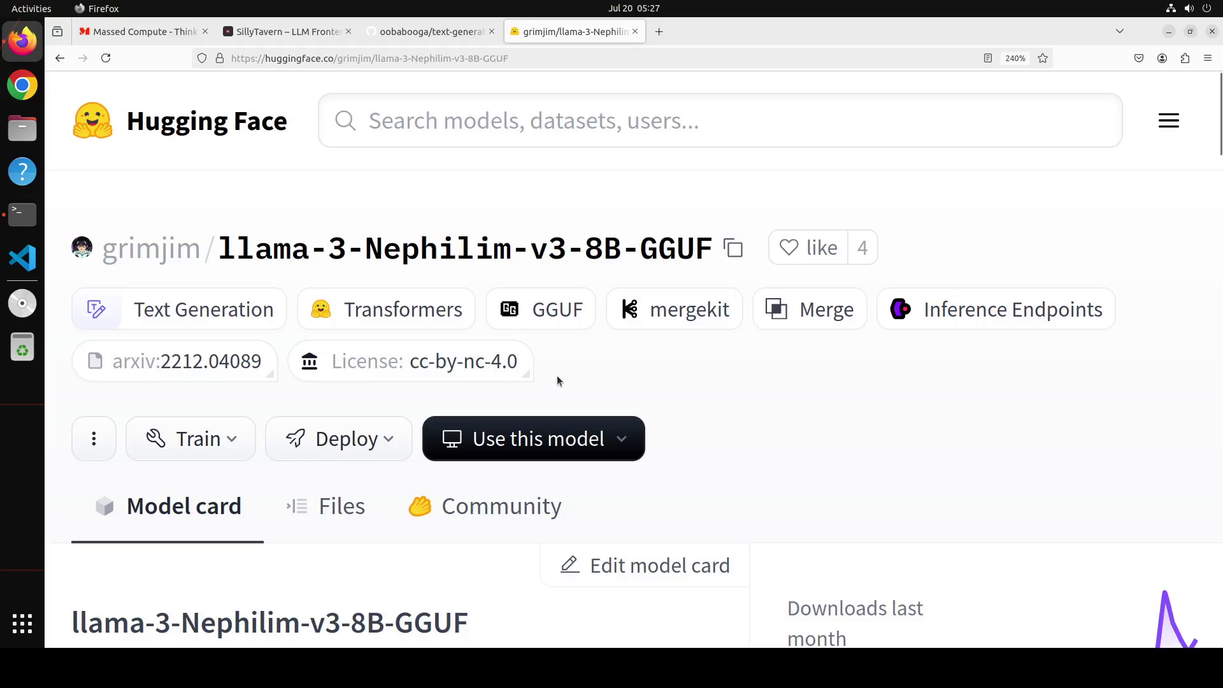
click(341, 508)
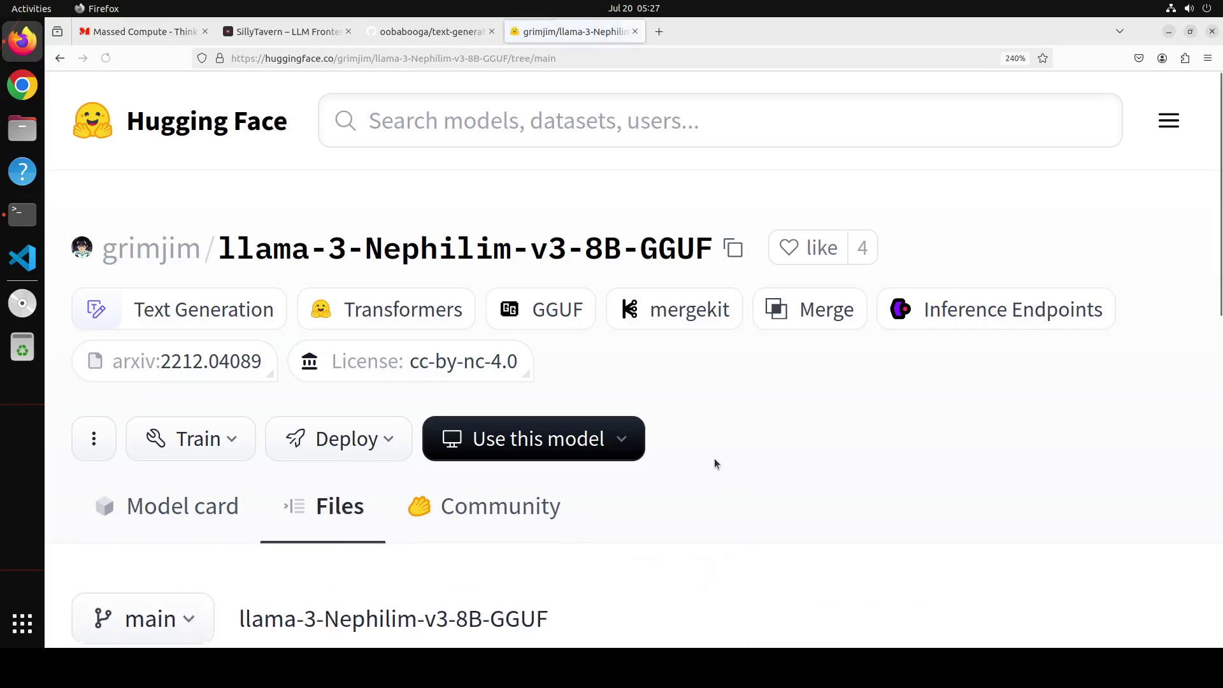
scroll(714, 456, down, 5)
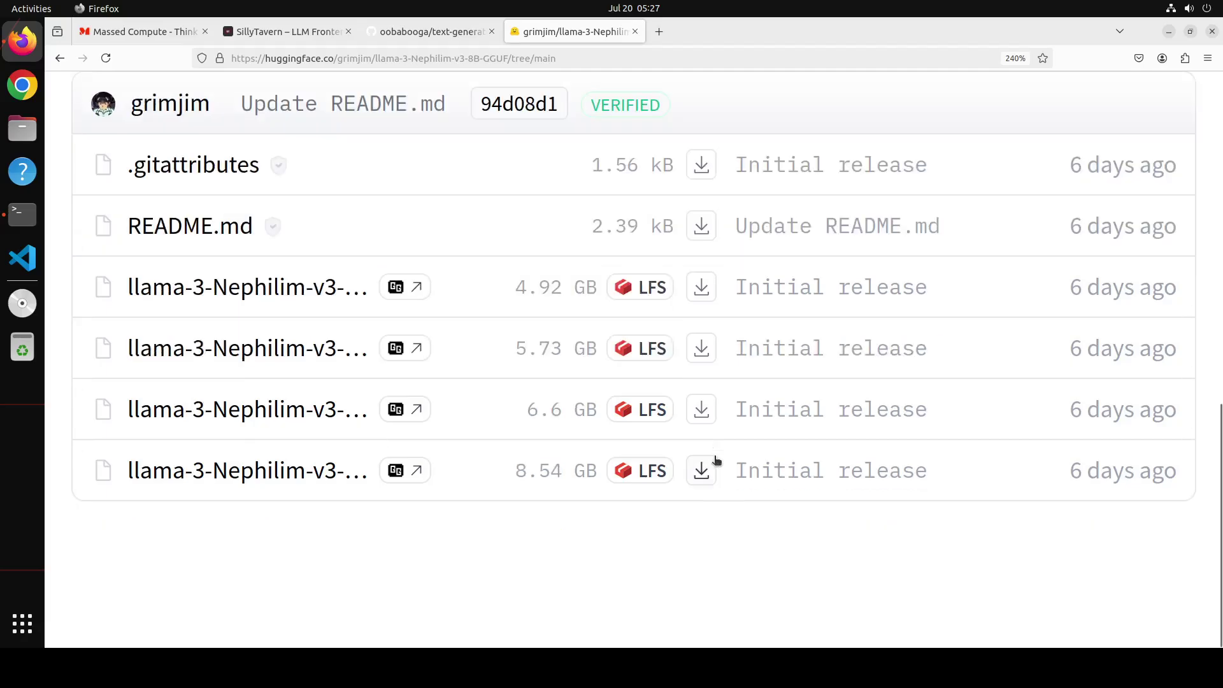
click(281, 476)
scroll(643, 488, down, 6)
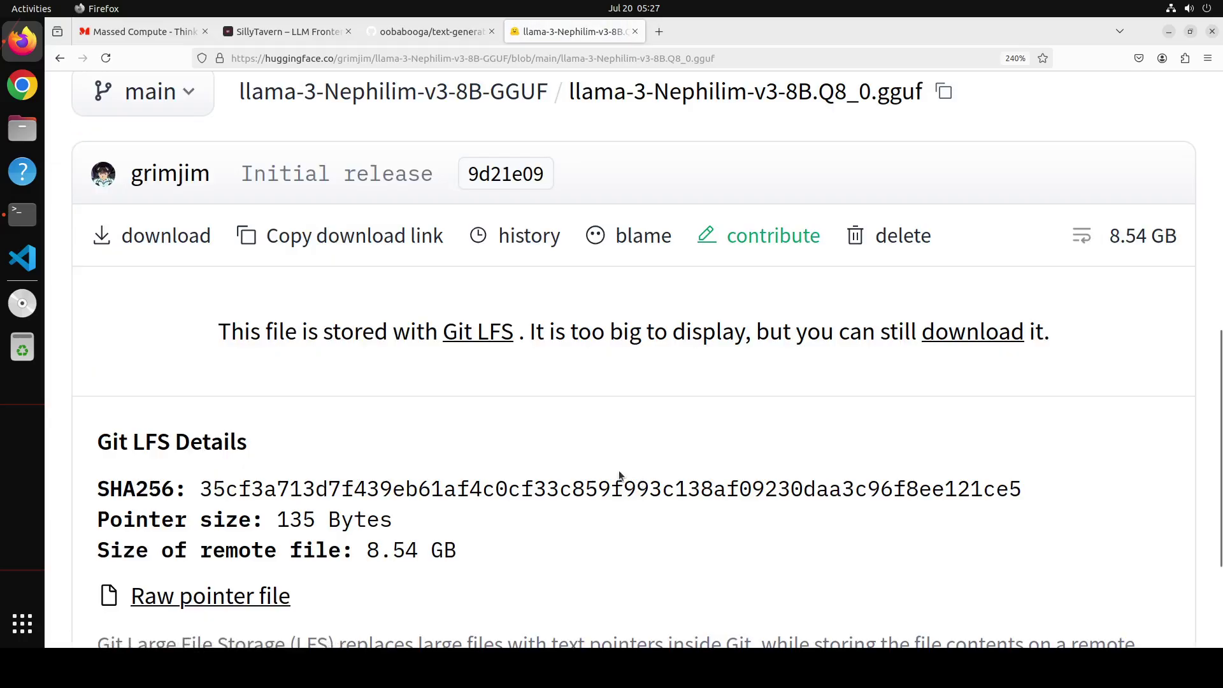
scroll(620, 475, down, 2)
scroll(620, 475, up, 7)
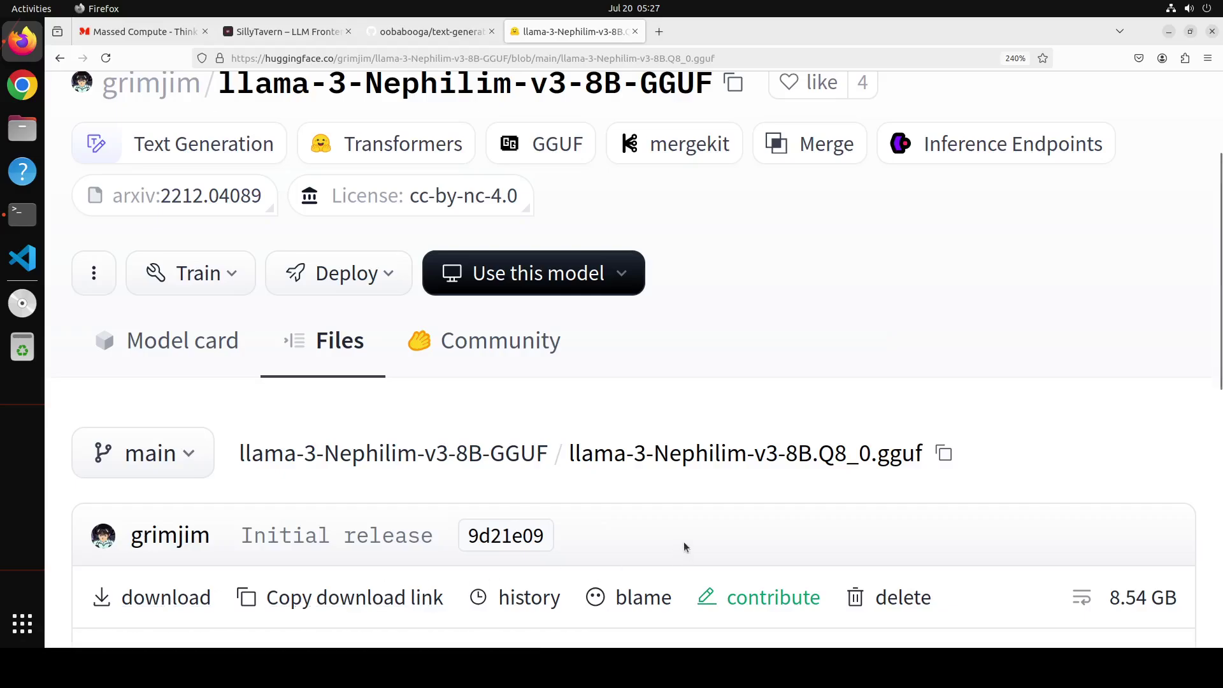
Step: Download llama-3-Nephilim-v3-8B.Q8_0.gguf with wget, stripping '?download=true' and the duplicate 'wget' from the command
click(22, 214)
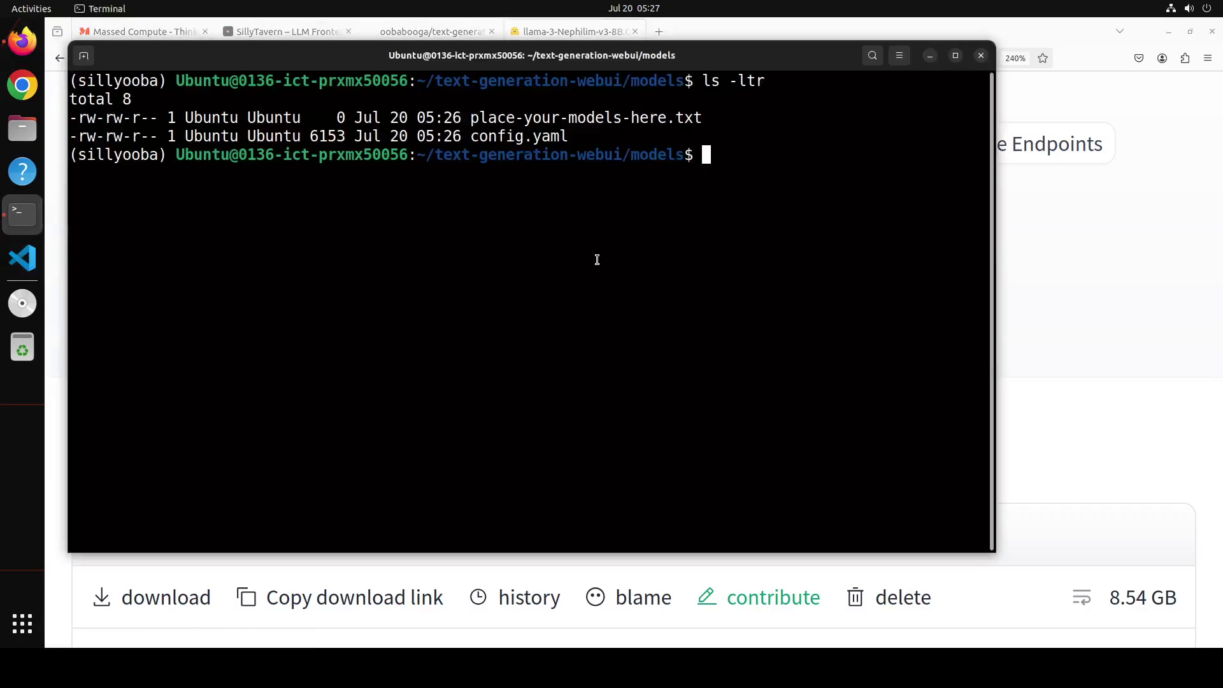
text(wget)
right_click(495, 249)
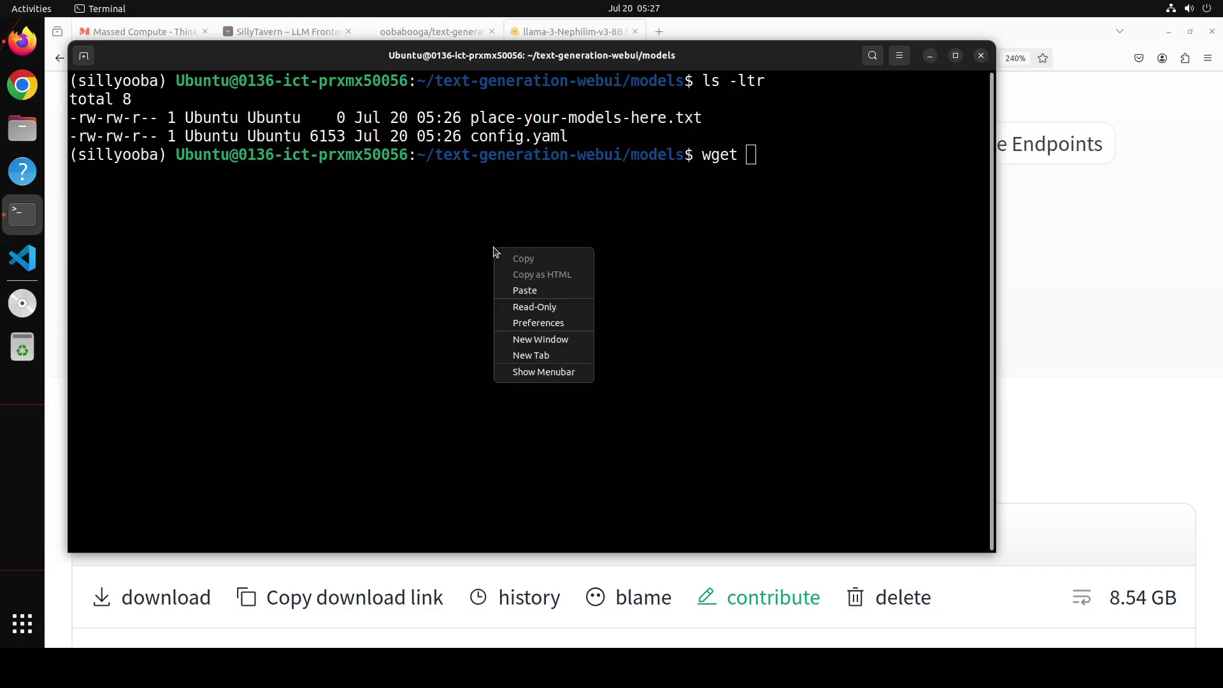
click(575, 290)
key(Left)
key(Left)
key(Left)
key(Left)
key(Left)
key(Left)
key(Left)
key(Left)
key(Left)
key(Left)
key(Left)
key(Left)
key(Left)
key(Left)
key(Left)
key(Left)
key(Left)
key(Left)
key(Left)
key(Left)
key(Left)
key(Left)
key(Left)
key(Left)
key(Left)
key(Left)
key(Left)
key(Left)
key(Left)
key(Left)
key(Left)
key(Left)
key(Right)
key(Right)
key(Right)
key(Right)
key(Right)
key(Right)
key(Right)
key(Right)
key(Right)
key(Right)
key(Right)
key(Right)
key(Right)
key(Right)
key(Right)
key(Right)
key(Right)
key(Right)
key(Right)
key(Right)
key(Right)
key(Right)
key(Right)
key(Right)
key(Right)
key(Right)
key(Right)
key(Right)
key(Right)
key(Right)
key(Right)
key(Right)
key(Right)
key(Right)
key(Right)
key(Right)
key(Right)
key(Right)
key(Right)
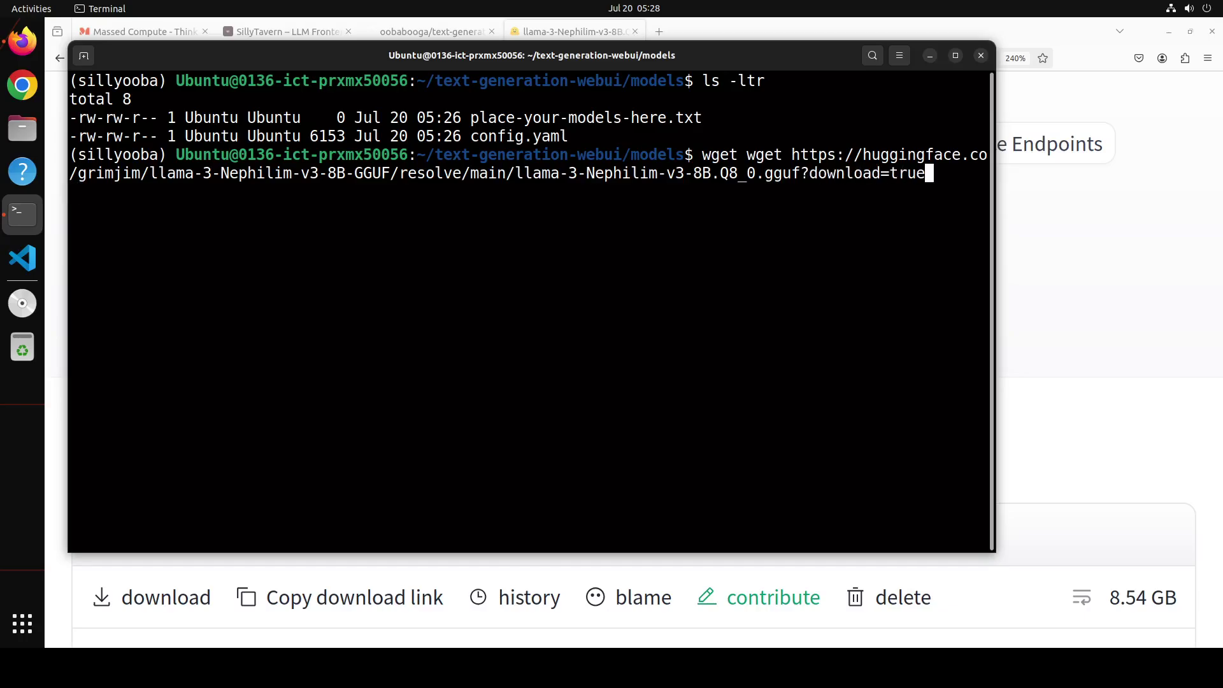
key(BackSpace)
key(BackSpace)
key(BackSpace)
key(BackSpace)
key(BackSpace)
key(BackSpace)
key(BackSpace)
key(BackSpace)
key(BackSpace)
key(BackSpace)
key(BackSpace)
key(BackSpace)
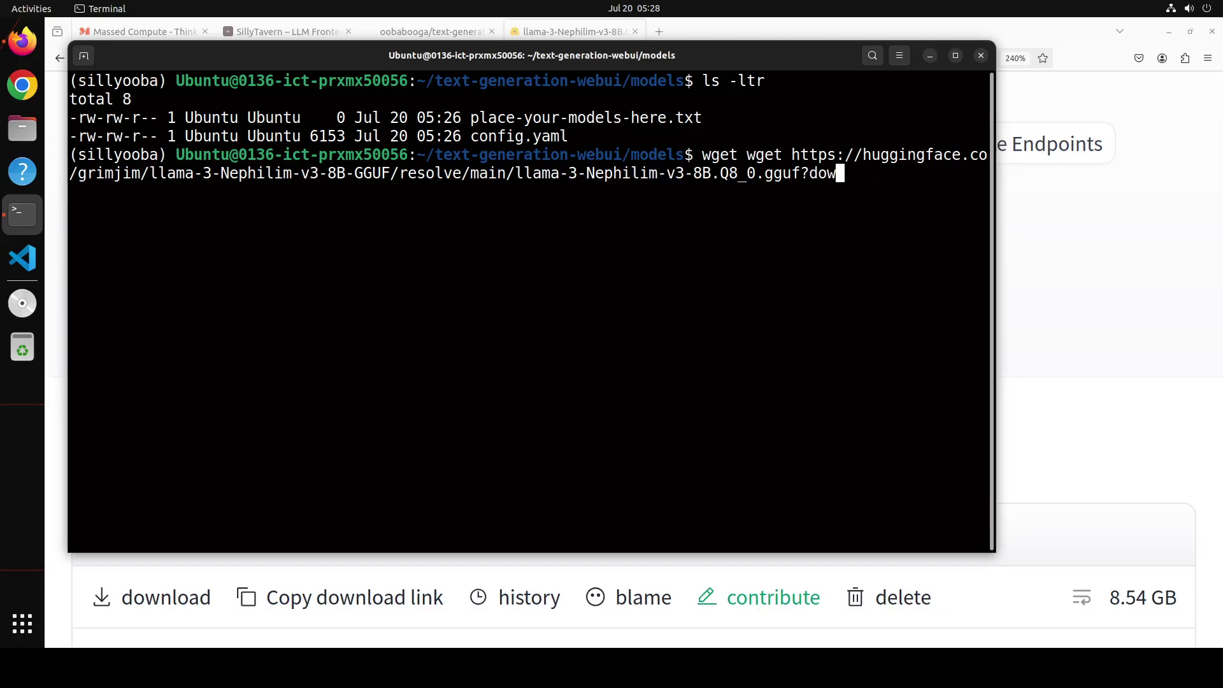
key(BackSpace)
key(BackSpace)
key(Left)
key(Left)
key(Left)
key(Left)
key(Left)
key(Left)
key(Left)
key(Left)
key(Left)
key(Left)
key(Left)
key(Left)
key(Left)
key(Left)
key(Left)
key(Left)
key(Left)
key(Left)
key(Left)
key(Left)
key(Left)
key(Left)
key(Left)
key(Left)
key(Left)
key(Left)
key(Left)
key(Left)
key(Left)
key(Left)
key(Left)
key(Left)
key(Left)
key(Left)
key(Left)
key(Left)
key(Left)
key(Left)
key(Left)
key(Left)
key(Left)
key(Left)
key(BackSpace)
key(BackSpace)
key(BackSpace)
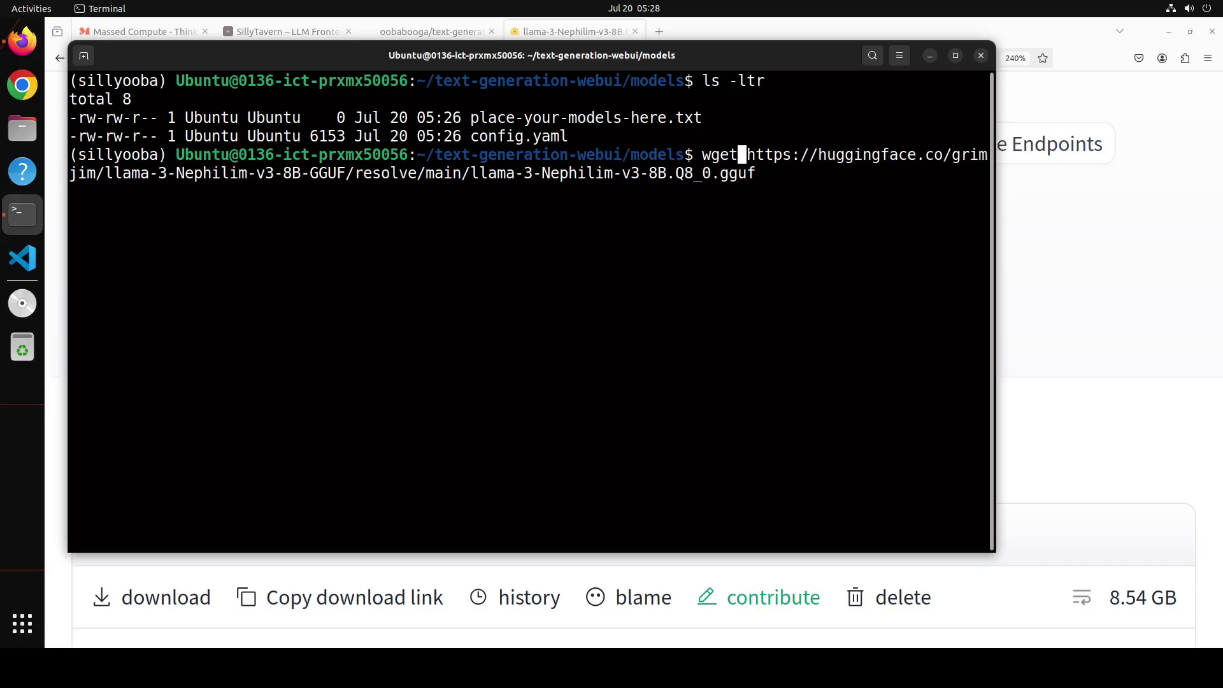
key(Return)
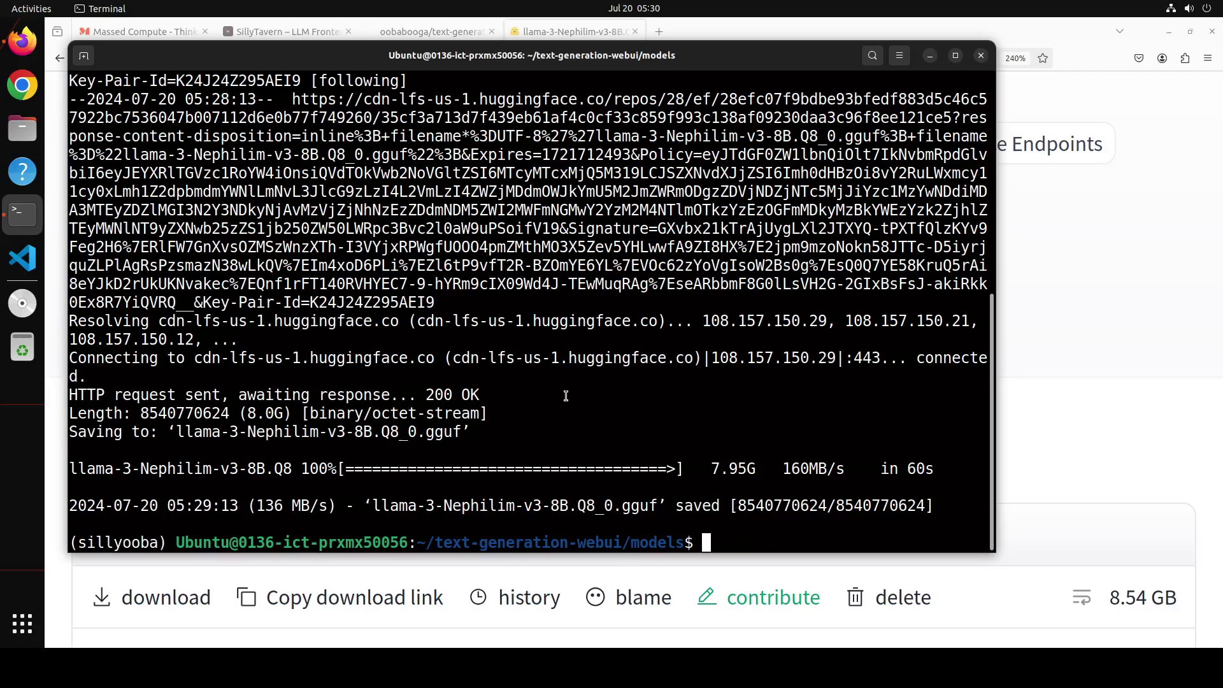
Step: Confirm the gguf file is in the models folder, then go up to text-generation-webui
text(clear)
key(Return)
text(ls)
key(Return)
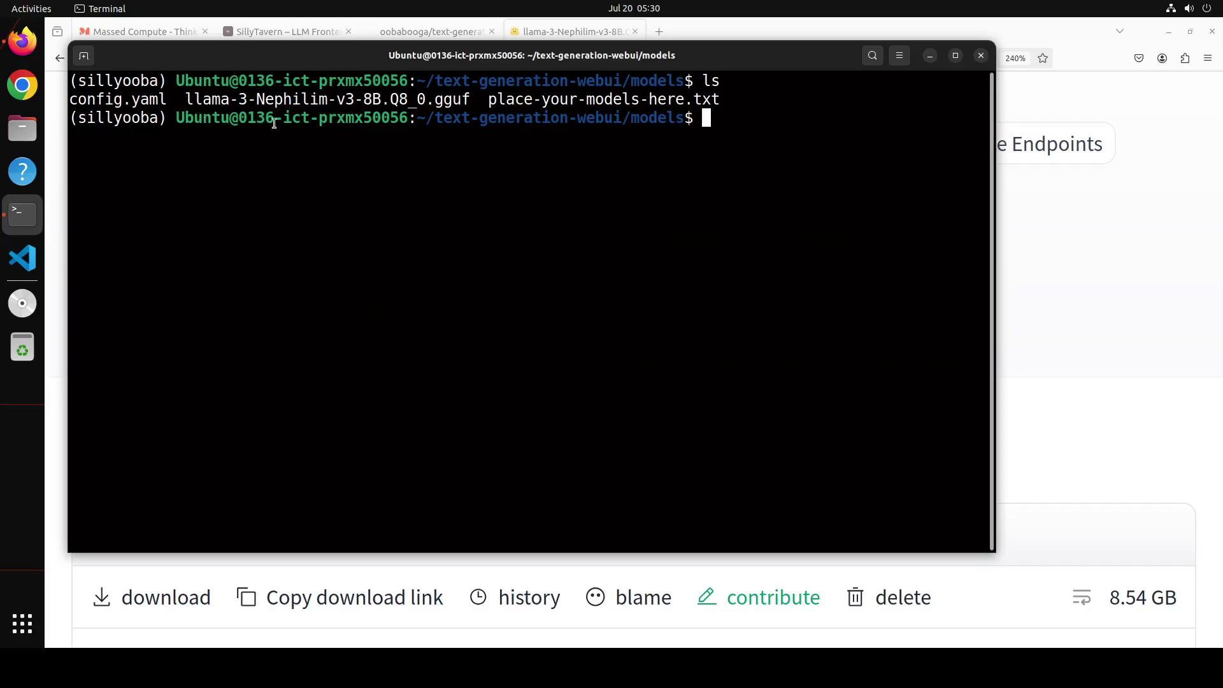
text(cd ..)
key(Return)
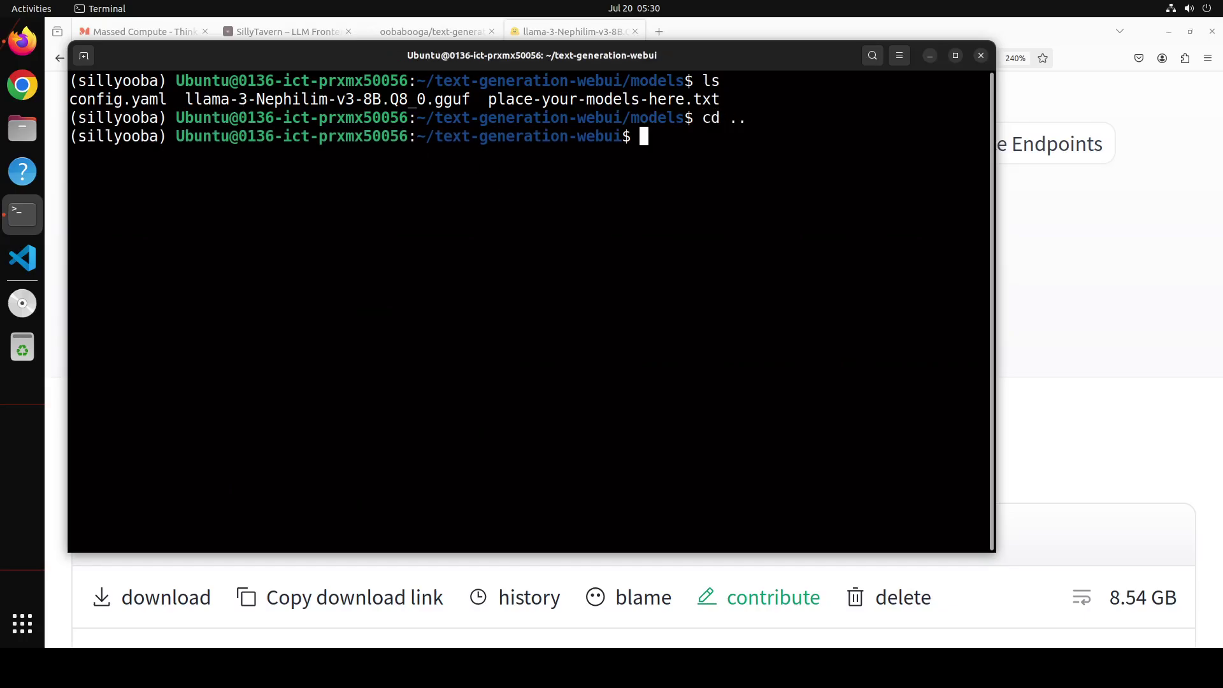
Step: Check CMD_FLAGS.txt exists with ls -ltr and prepare the vi CMD_FLAGS.txt command
text(ls -ltr)
text(CMD)
key(BackSpace)
key(BackSpace)
key(BackSpace)
text(cmd)
key(BackSpace)
key(BackSpace)
key(BackSpace)
text(CMD)
key(Tab)
key(Return)
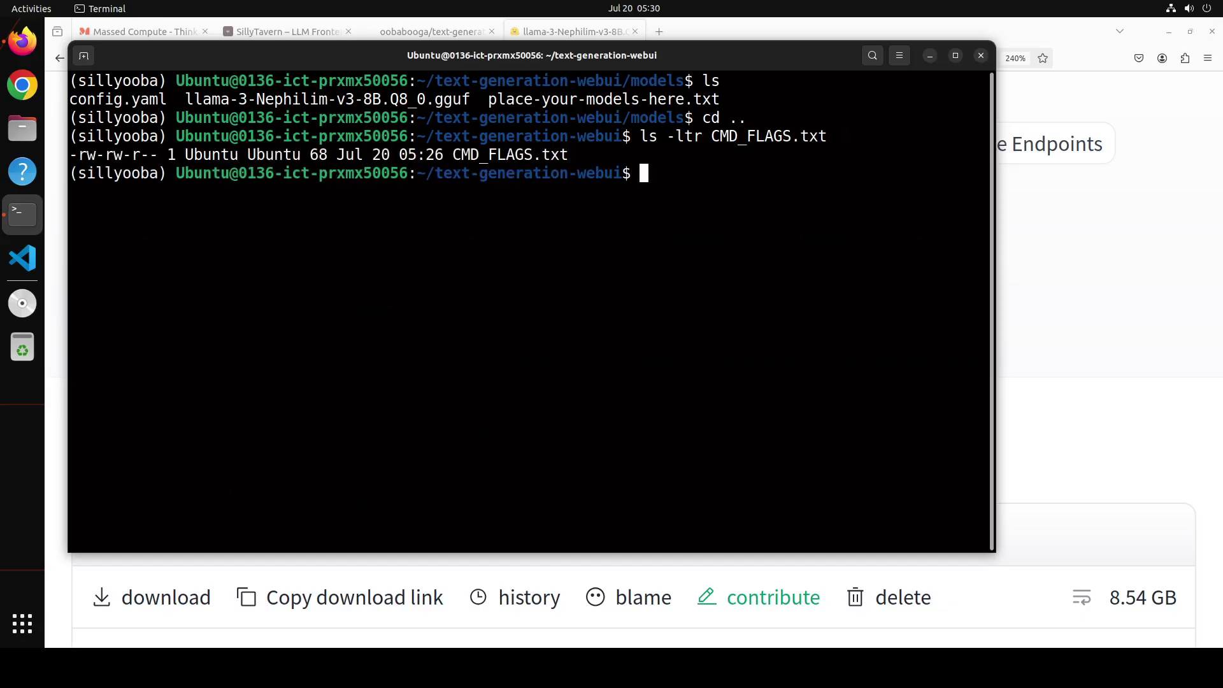
text(vi CMD)
key(Tab)
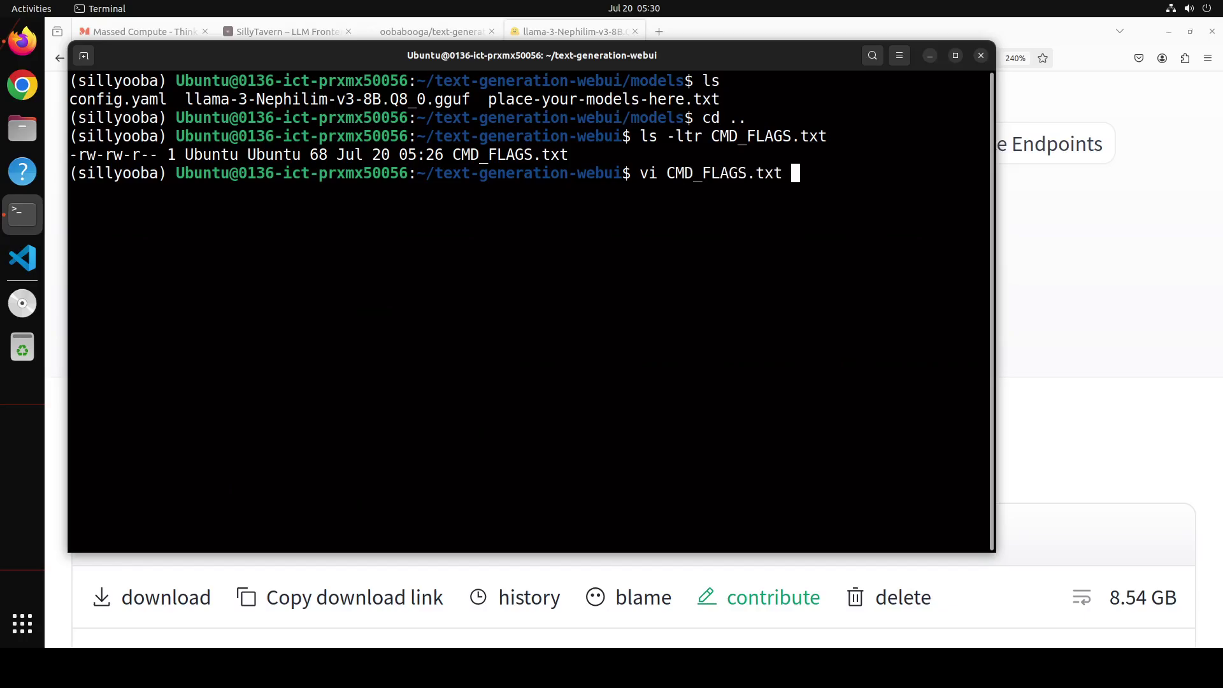
Step: In vi, reduce line 3 of CMD_FLAGS.txt to an uncommented '--api' and save with :wq
key(Return)
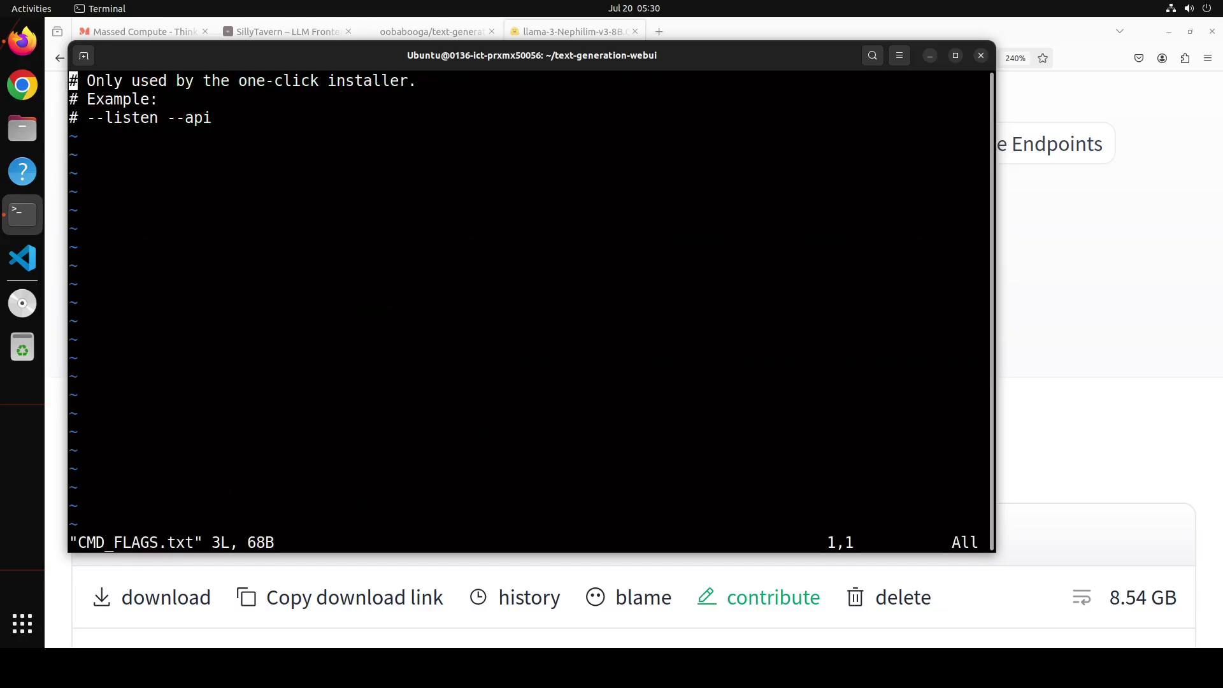
key(Down)
key(Down)
text(i)
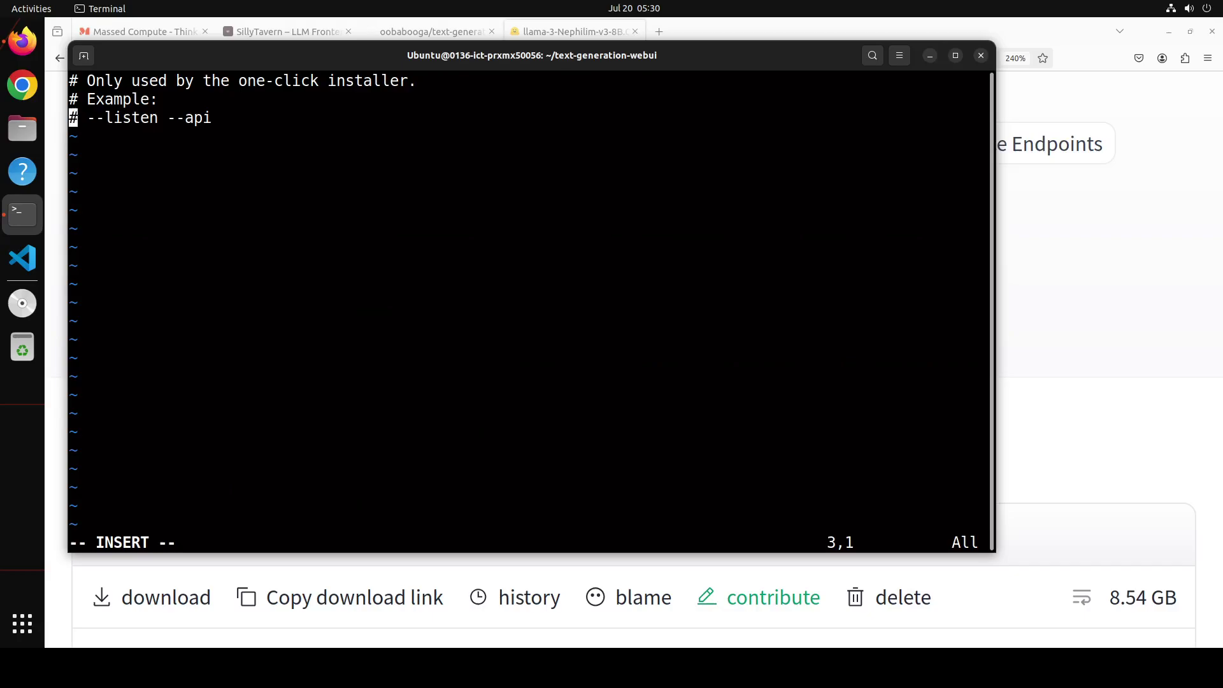
text(x)
key(BackSpace)
key(Delete)
key(Delete)
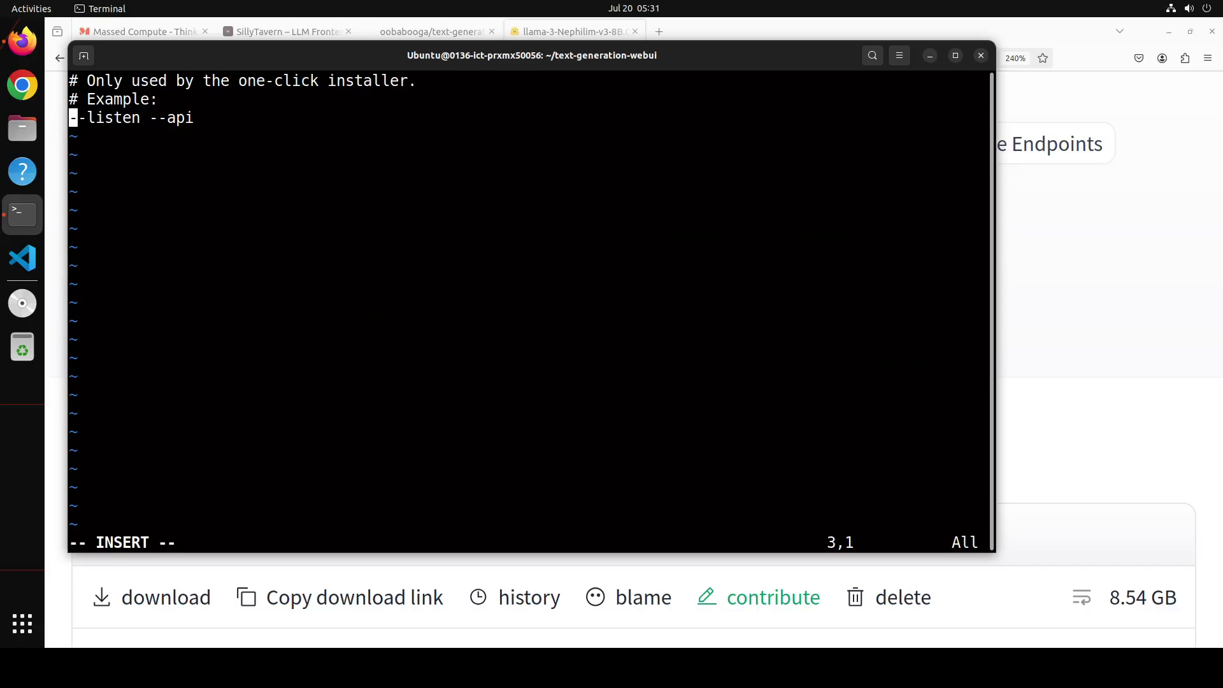
key(Delete)
key(Delete)
key(Delete)
key(Delete)
key(Delete)
key(Delete)
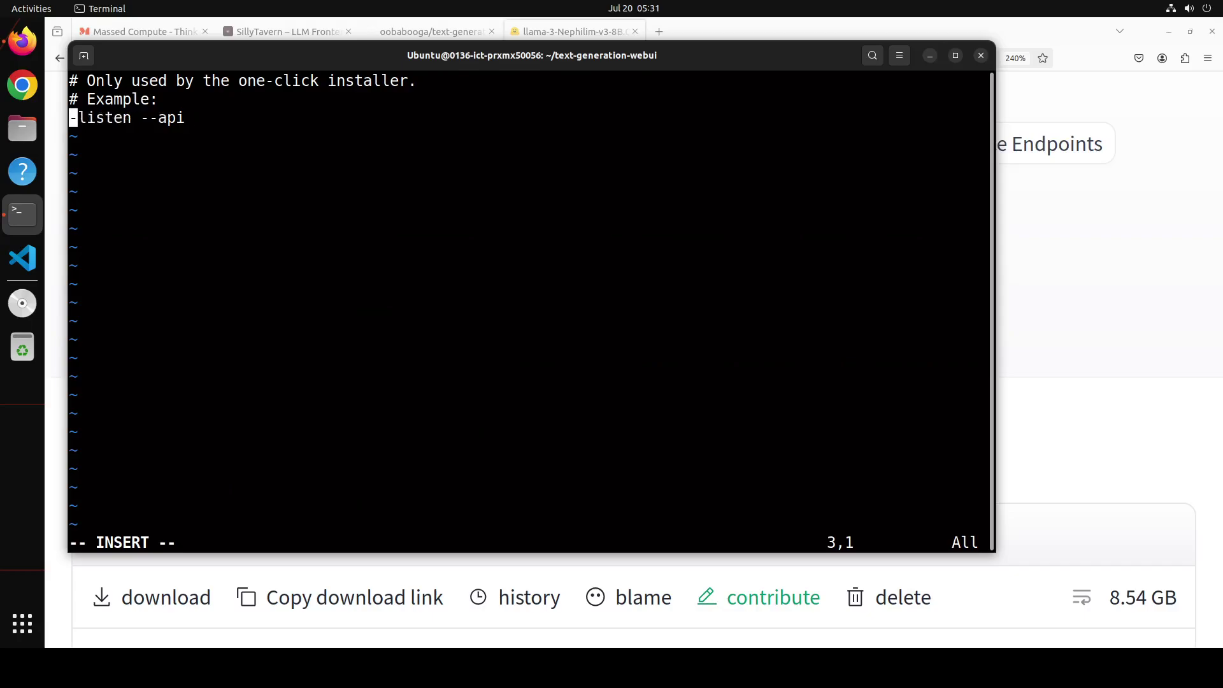
key(Delete)
key(Delete)
key(Delete)
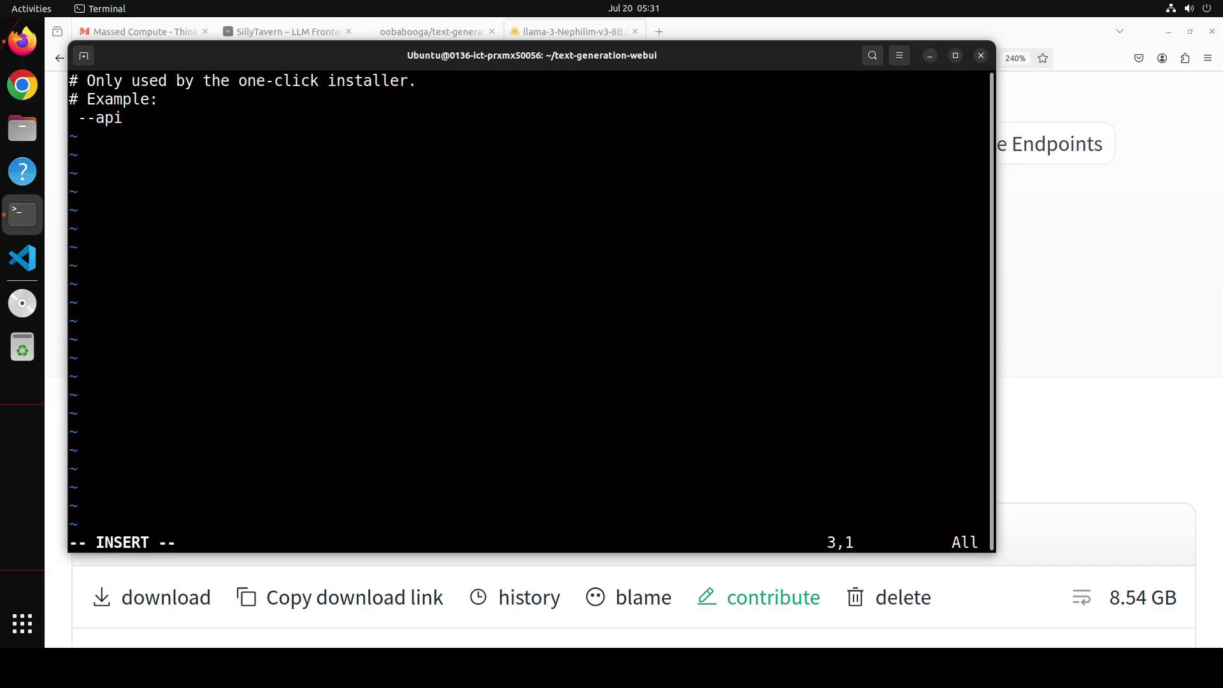
key(Escape)
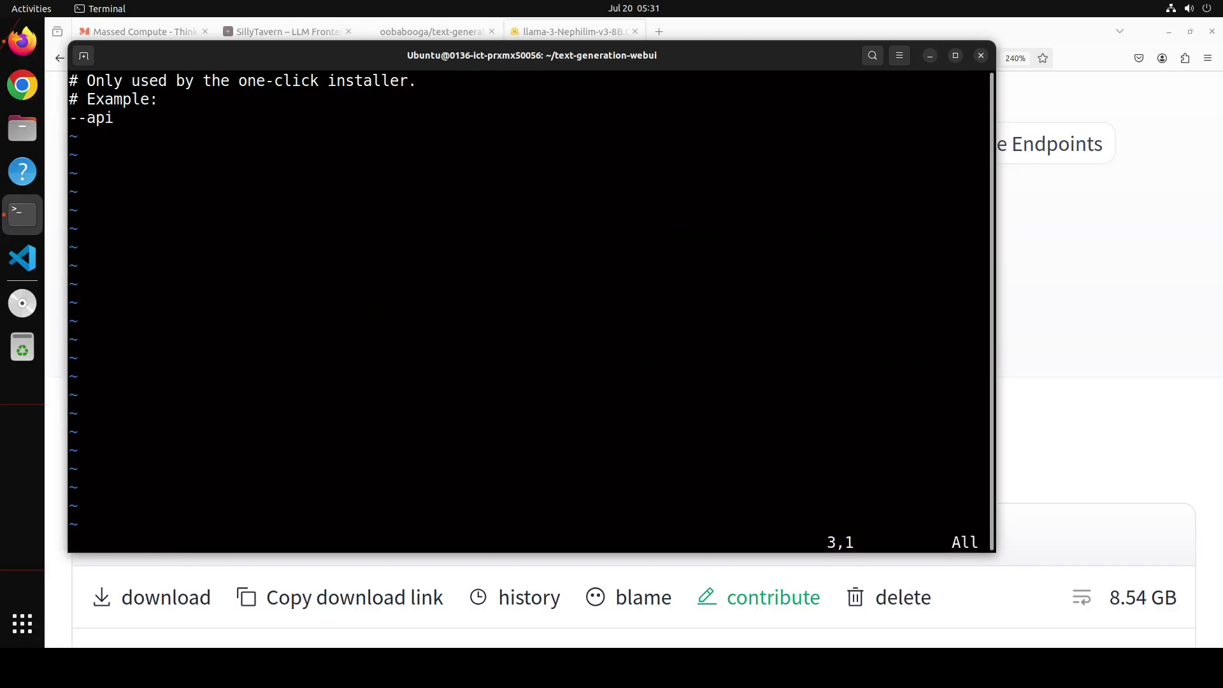
text(:wq)
key(Return)
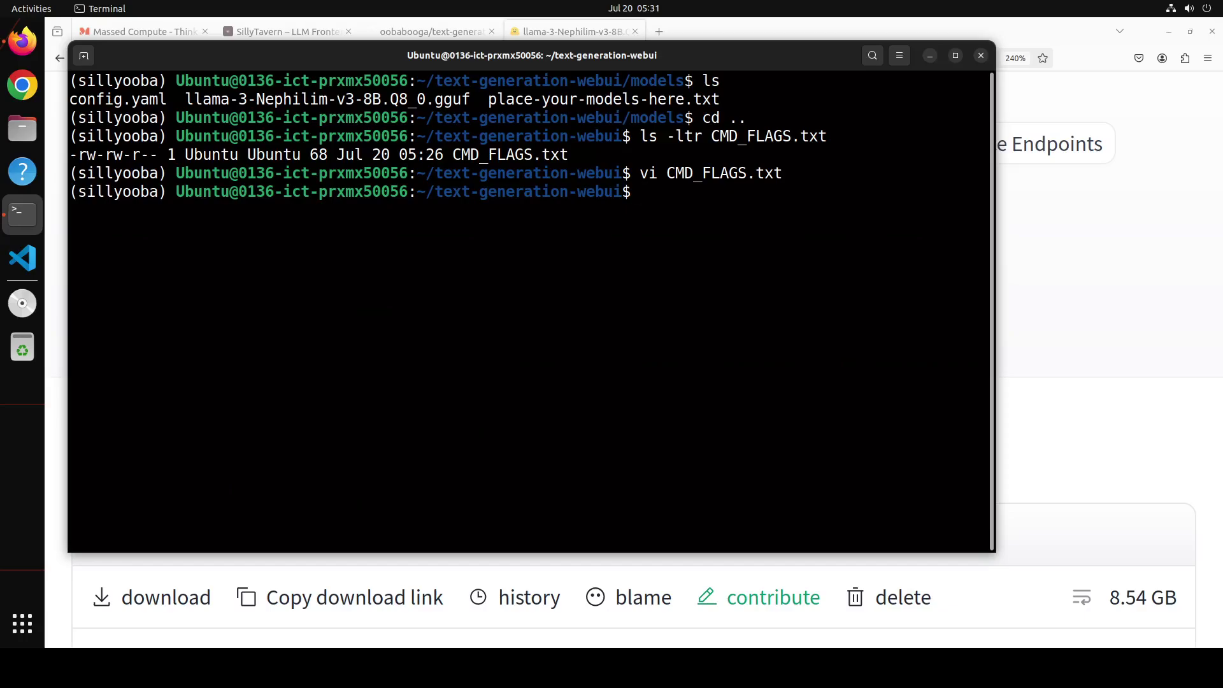
Step: Make start_linux.sh executable with chmod a+x
right_click(479, 257)
click(526, 299)
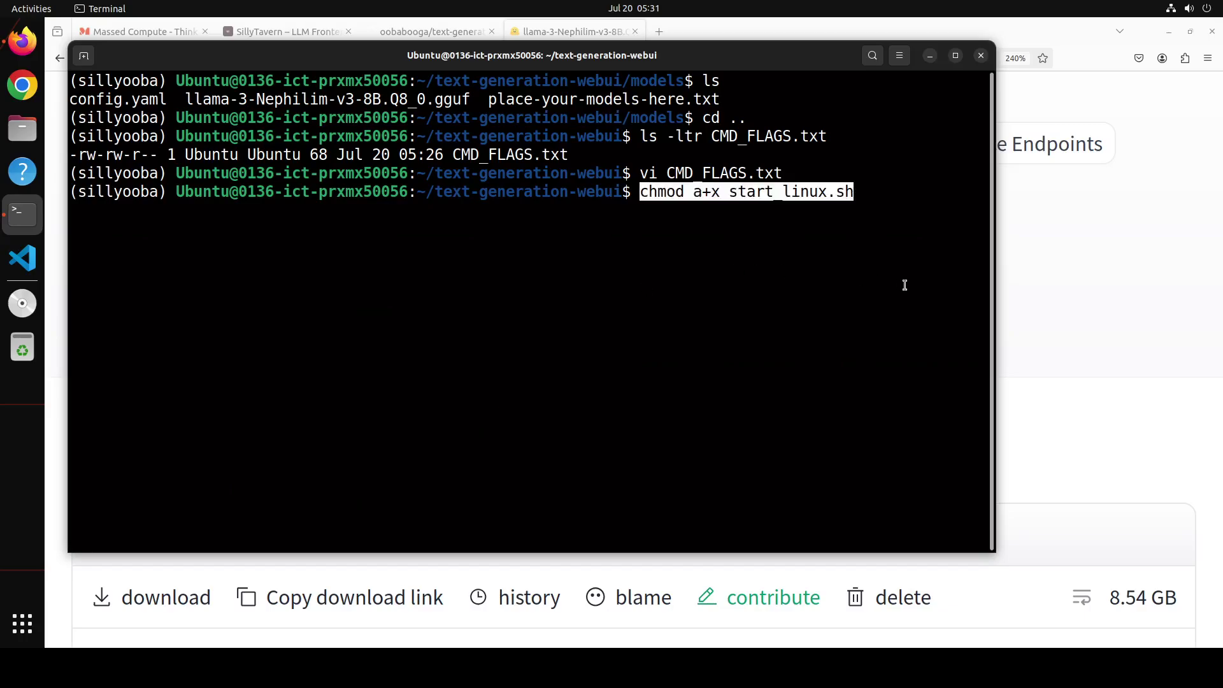
key(Return)
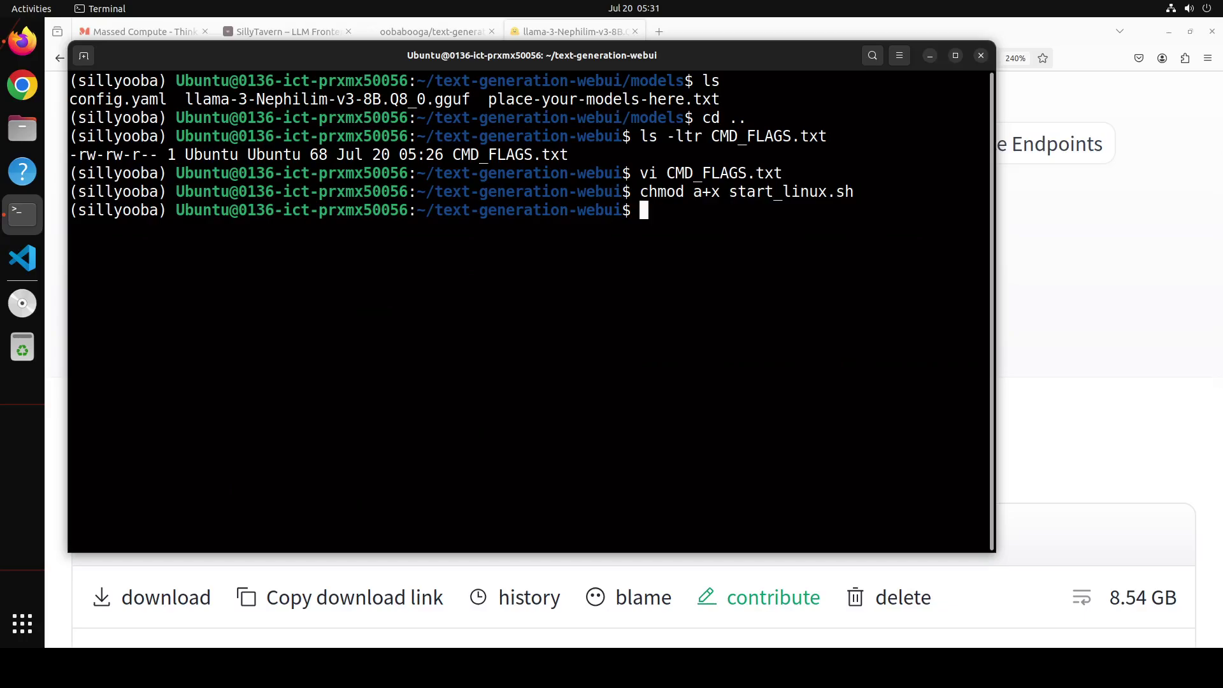
Step: Launch ./start_linux.sh to start the text-generation-webui installer
right_click(517, 280)
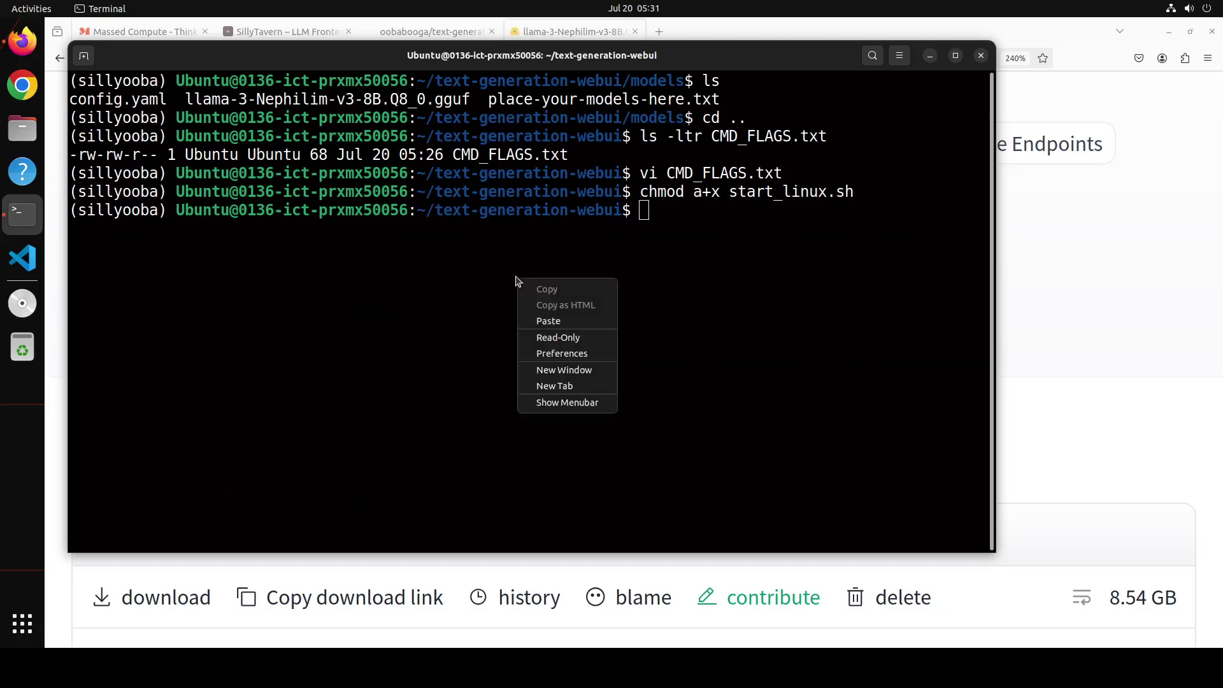
click(549, 321)
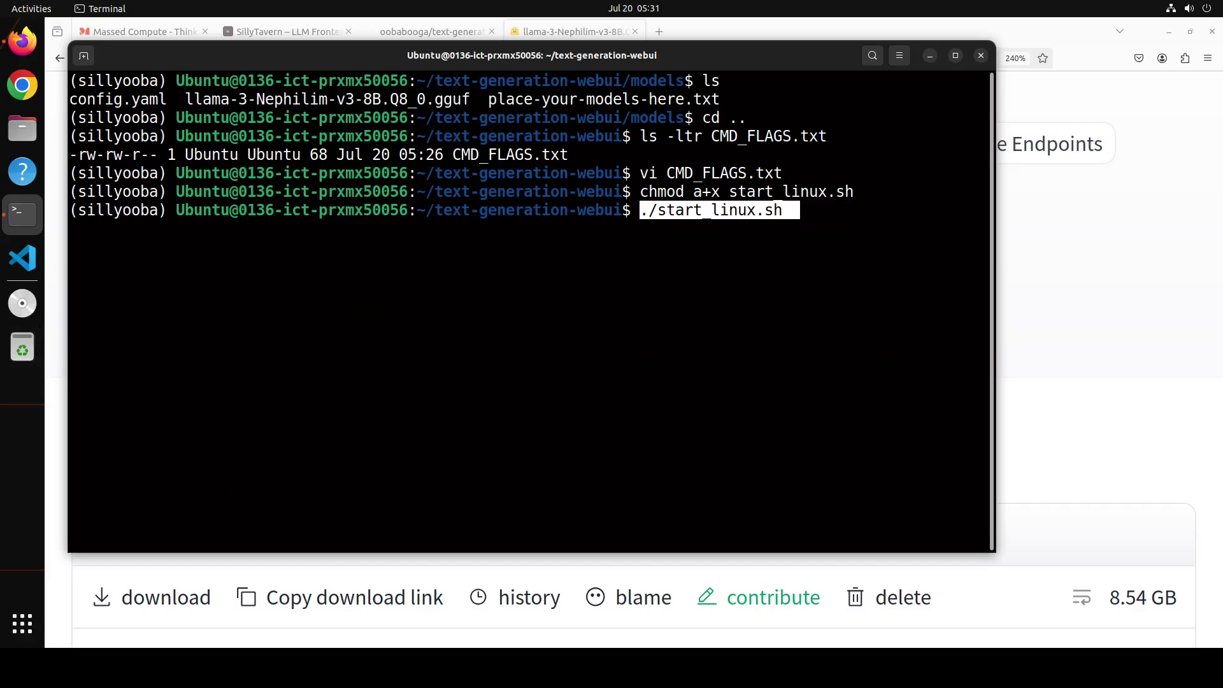
key(Return)
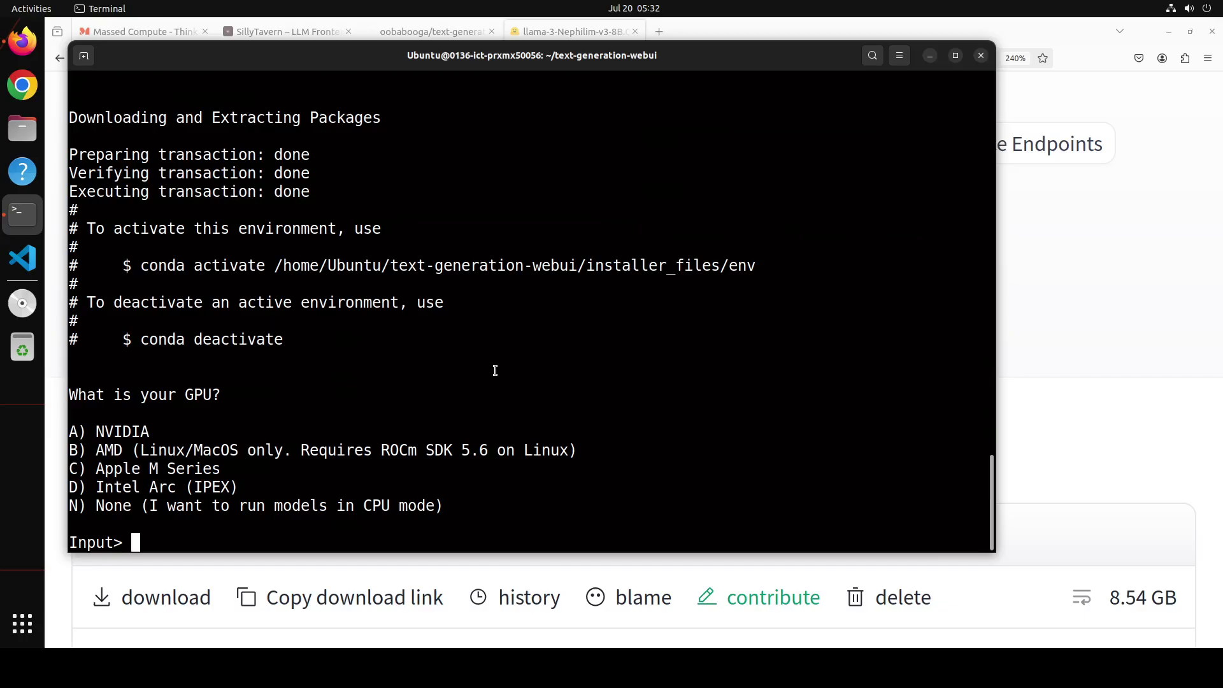
Step: Answer A for an NVIDIA GPU and N to keep CUDA 12.1, completing installation
text(A)
key(Return)
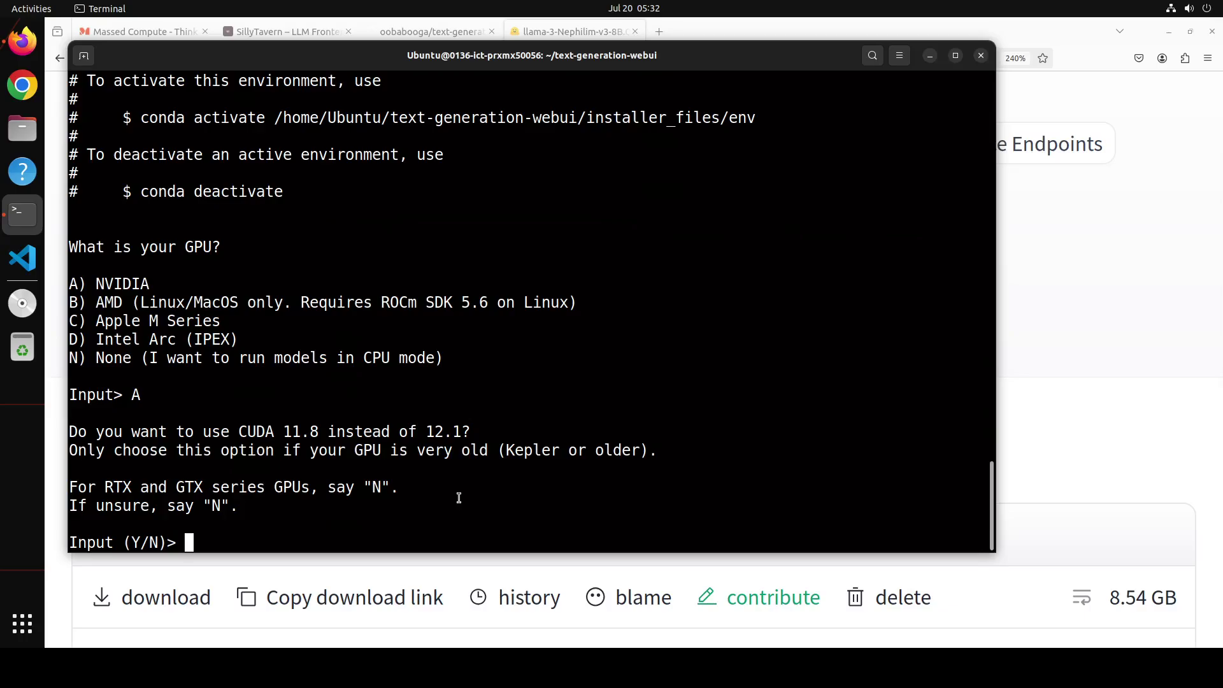
text(n)
key(BackSpace)
text(n)
key(BackSpace)
text(N)
key(Return)
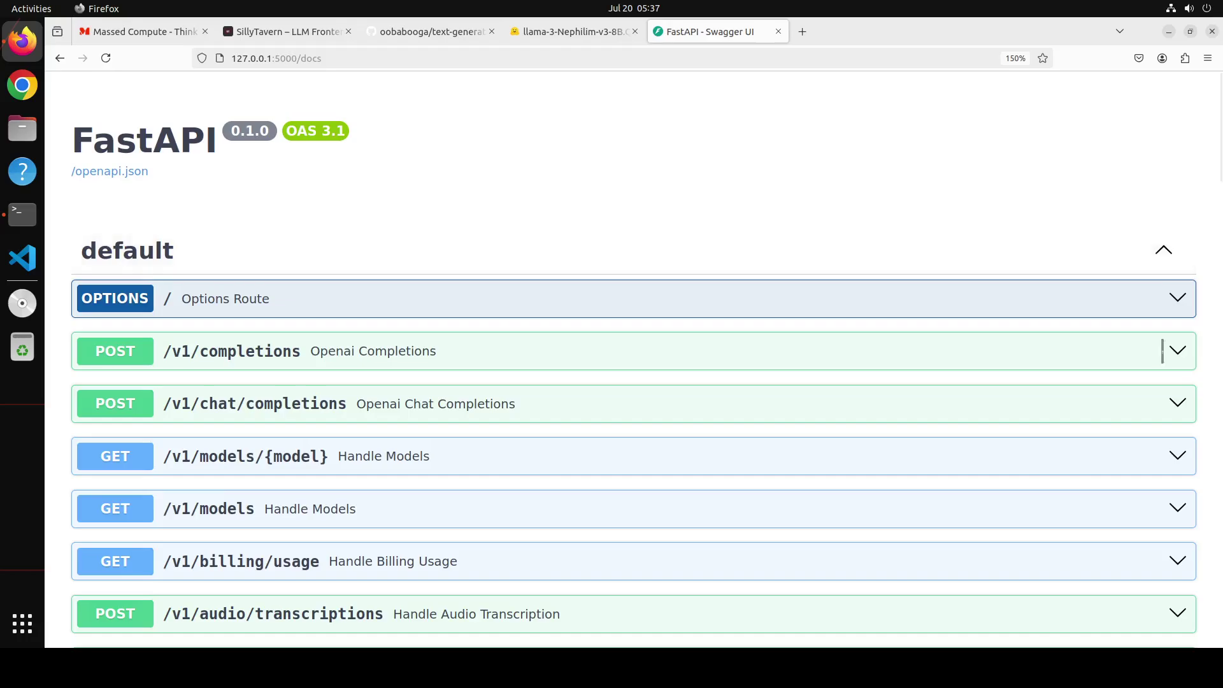
Step: Load text-generation-webui at localhost:7860/?__theme=dark in Firefox
click(276, 59)
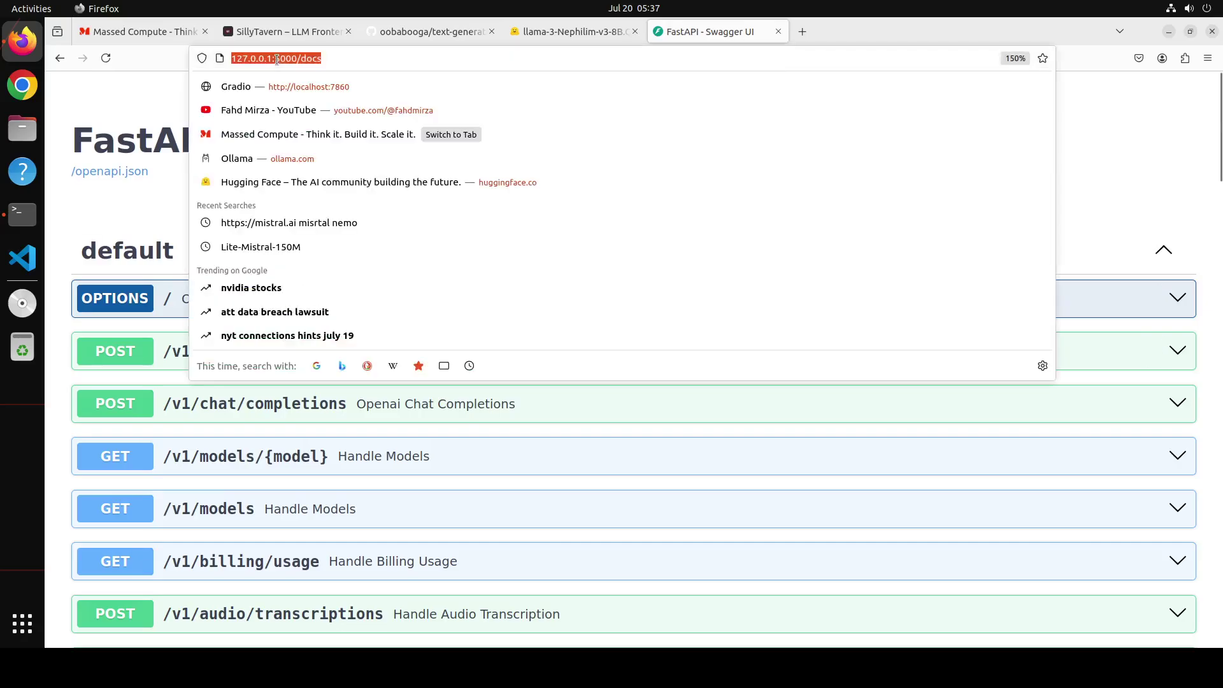
text(http://localhost:7860/?__theme=dark)
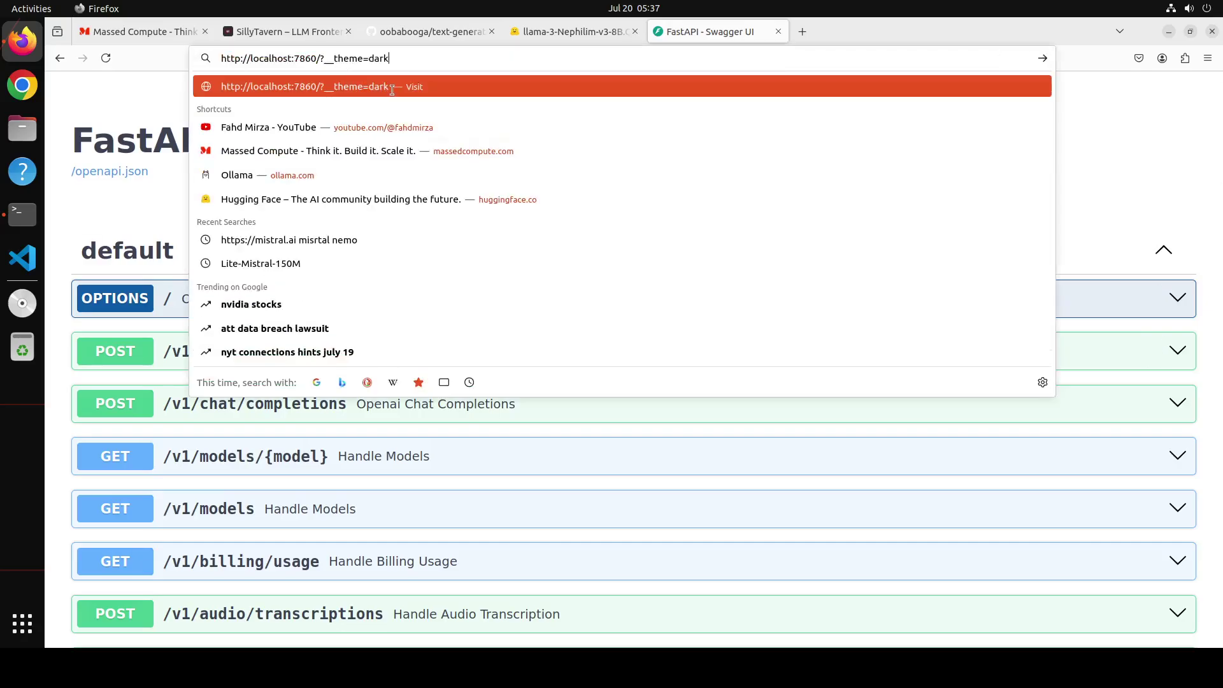
click(438, 95)
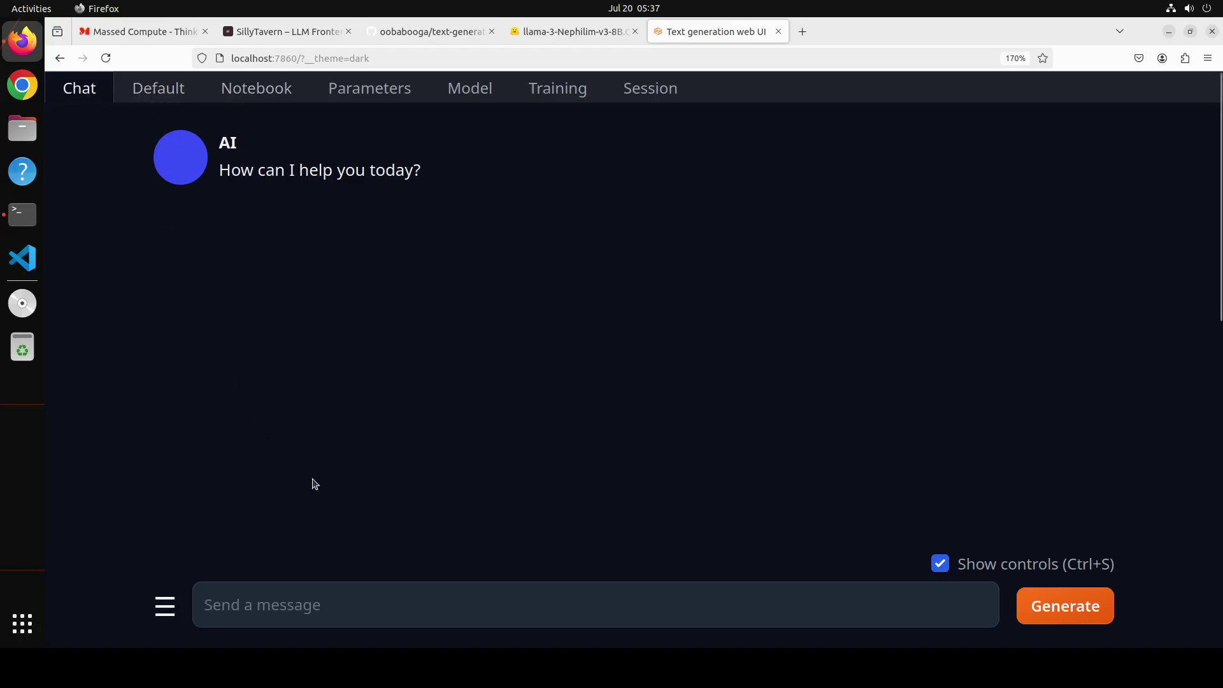
Step: Look through the Default, Notebook and Parameters views, ending on the Model page
click(167, 96)
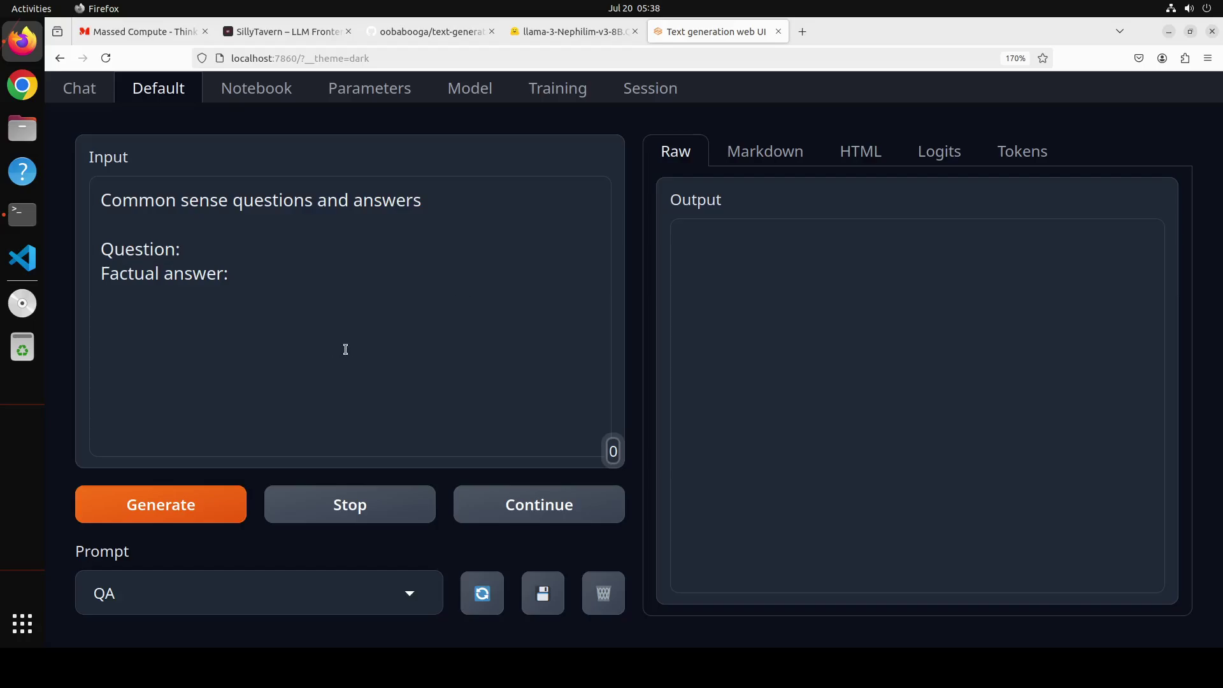
click(268, 93)
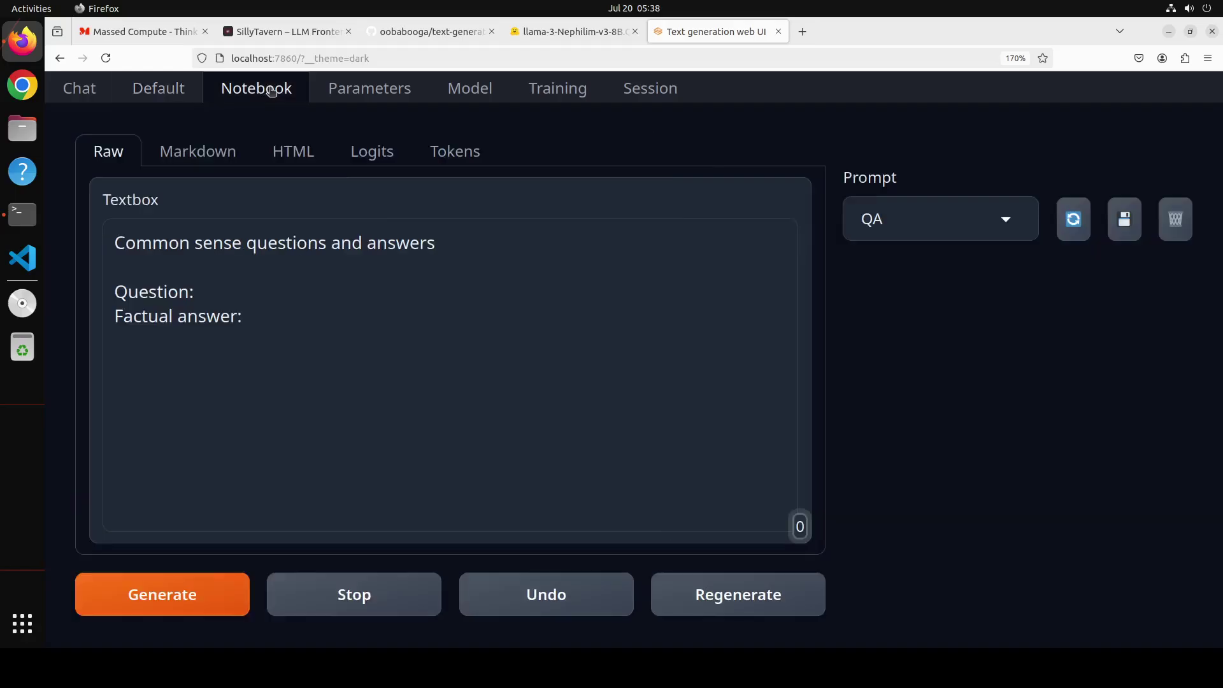
click(370, 91)
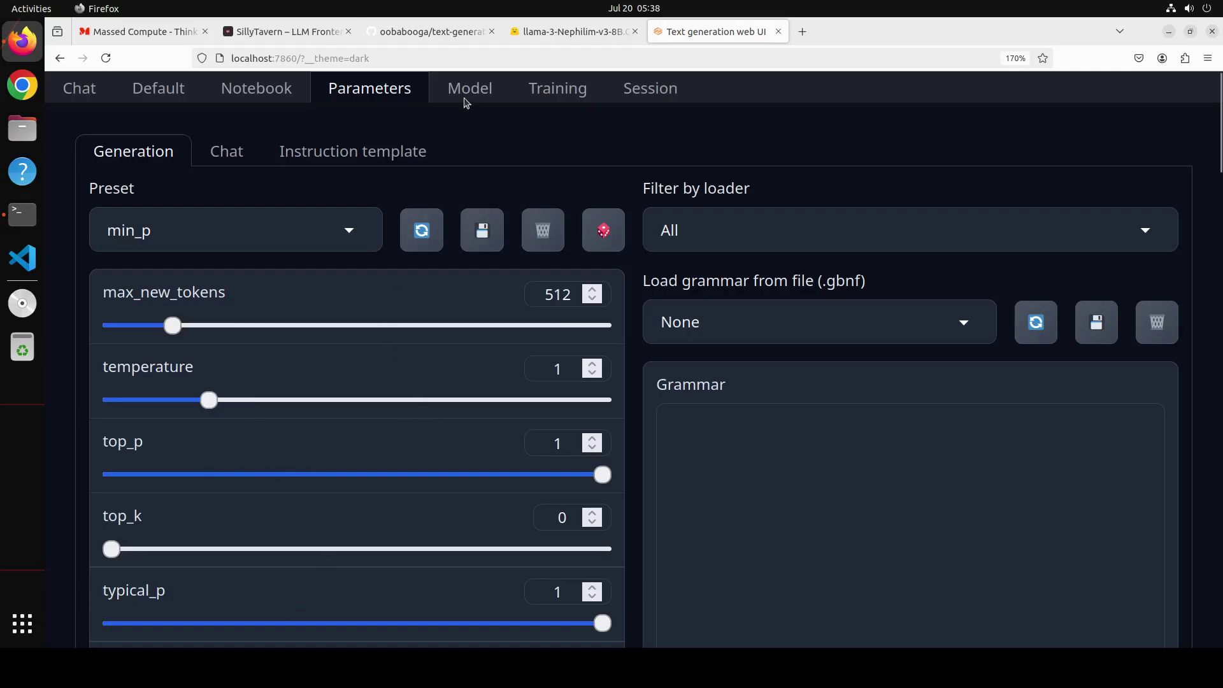
click(467, 94)
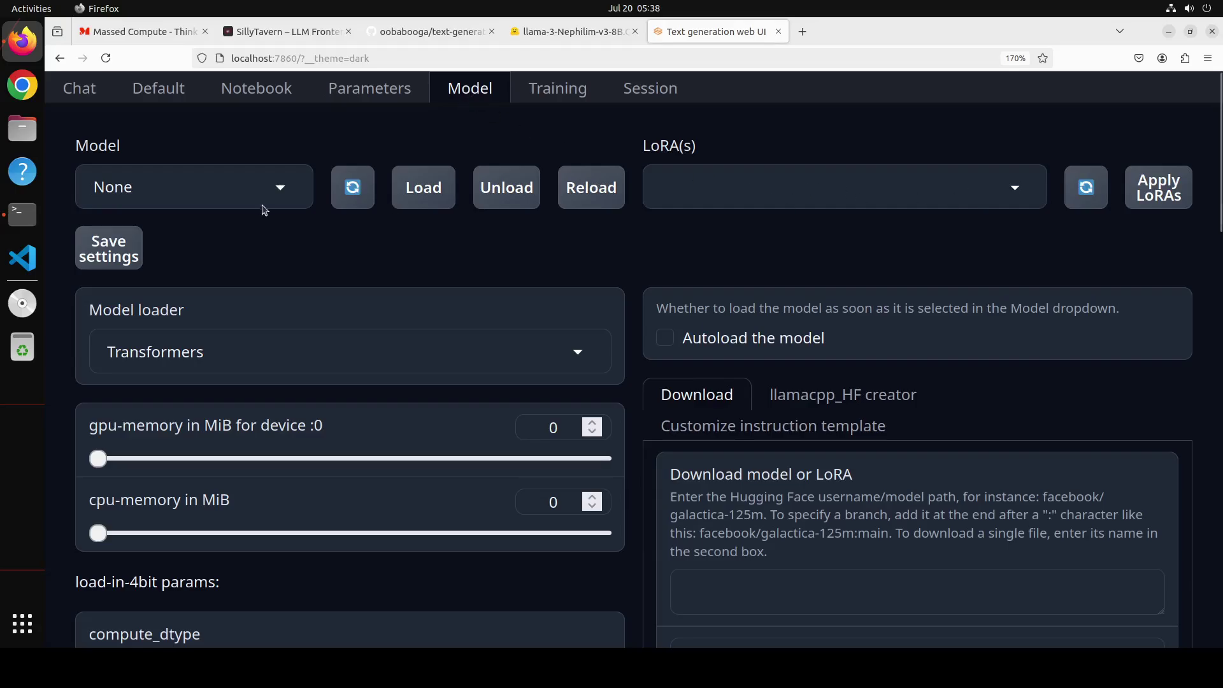
Step: Select the llama-3-Nephilim-v3-8B.Q8_0.gguf model and keep llama.cpp as its loader
click(279, 189)
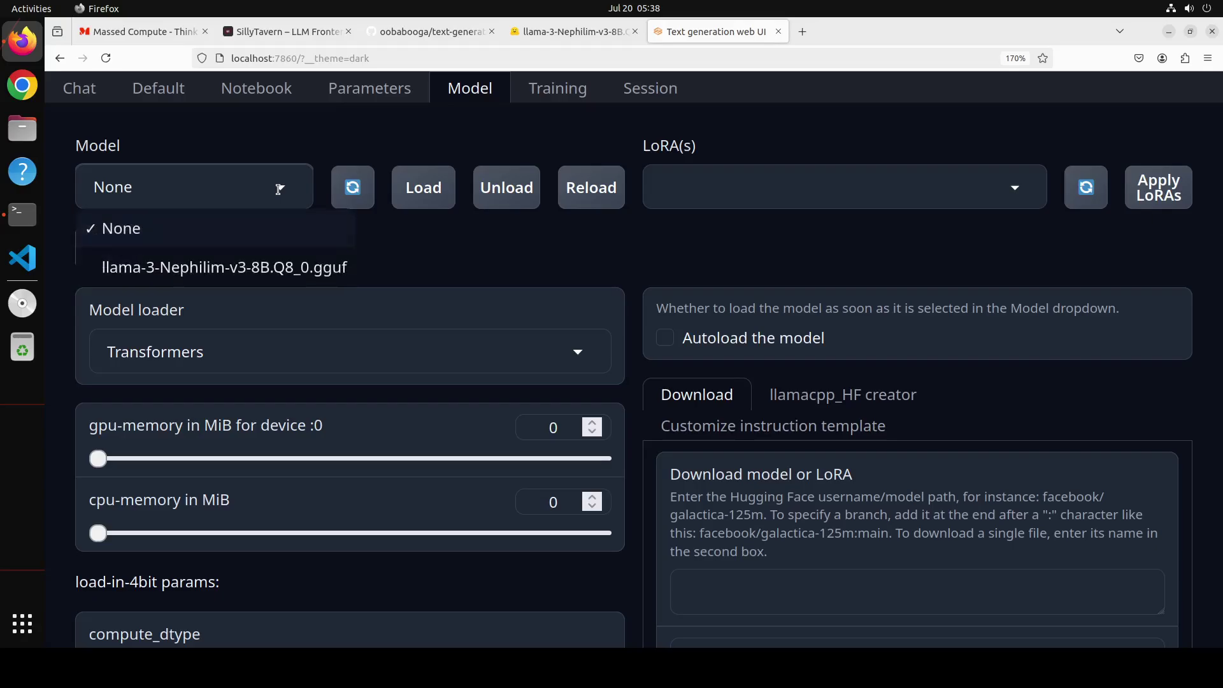
click(205, 273)
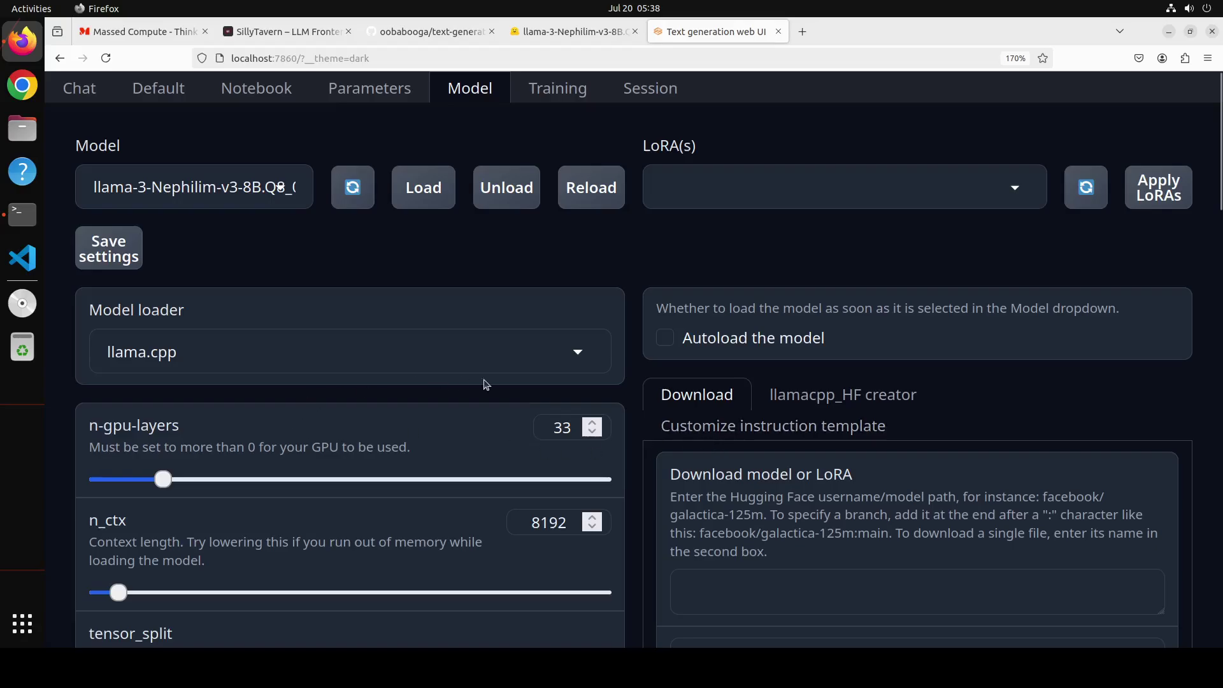
click(577, 354)
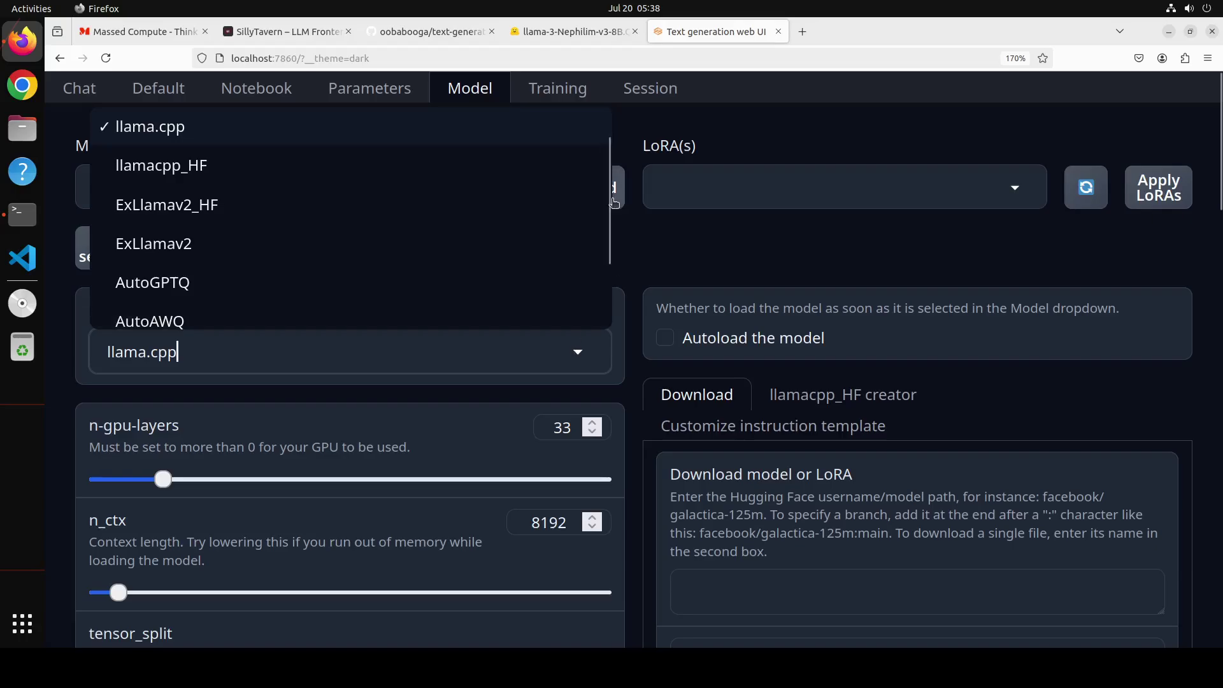
scroll(609, 233, down, 3)
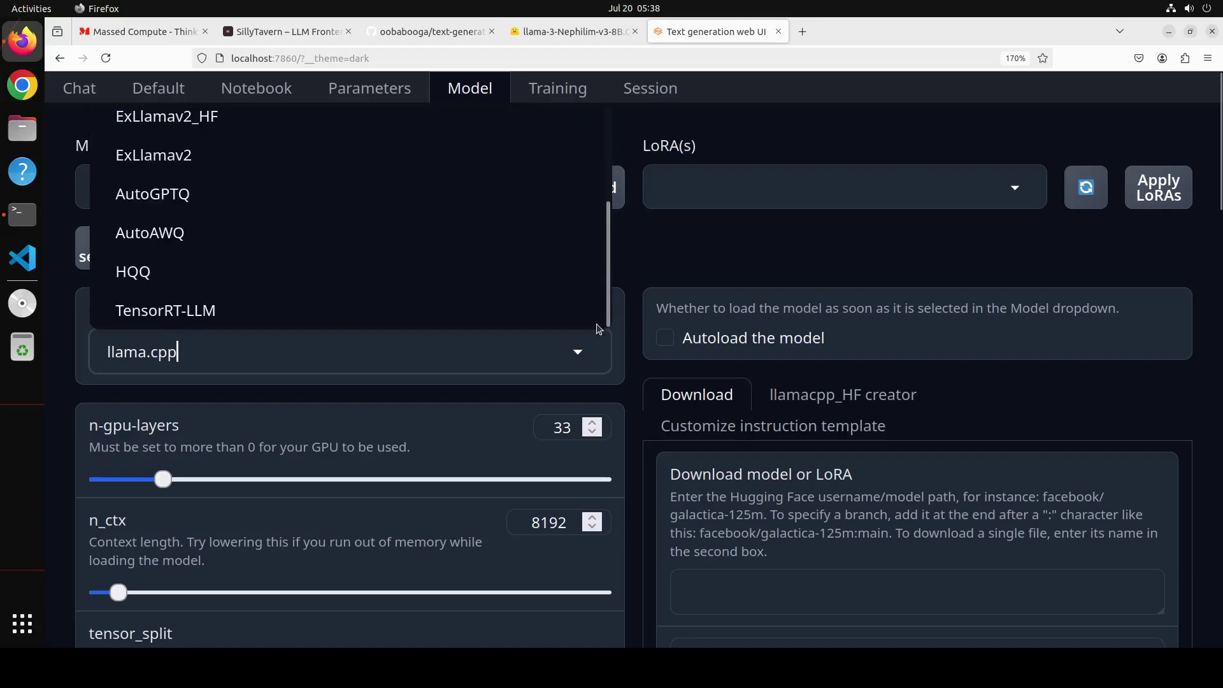
scroll(609, 157, up, 3)
scroll(610, 157, up, 2)
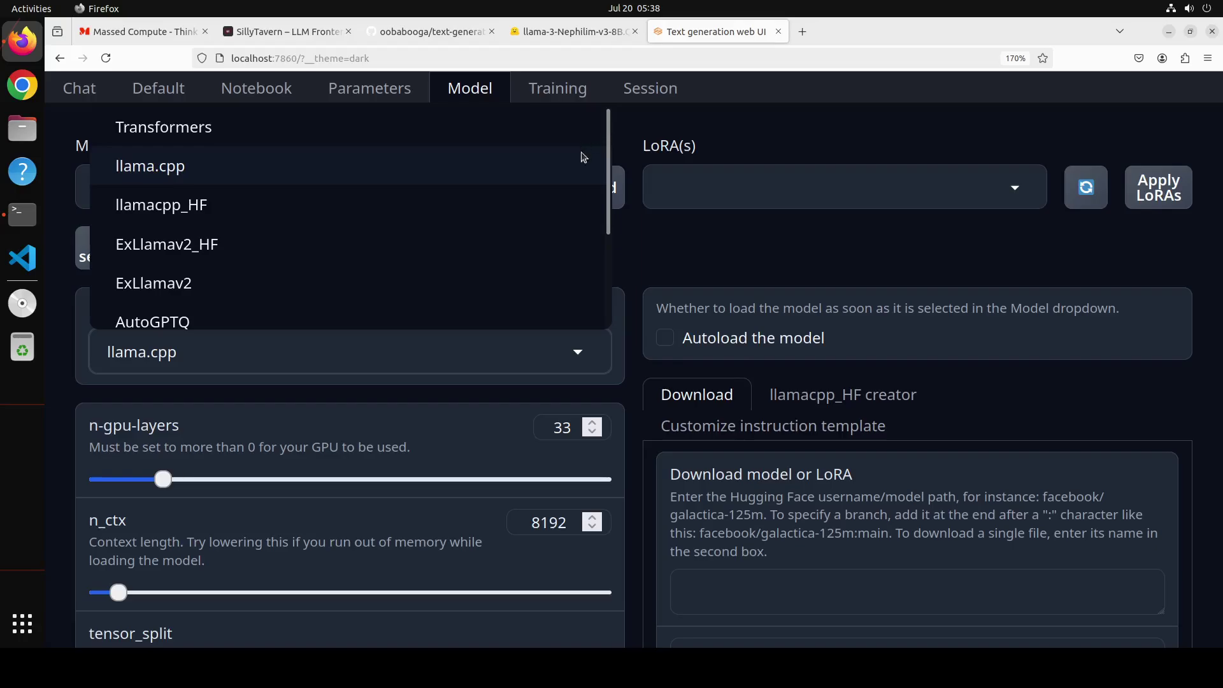
click(702, 248)
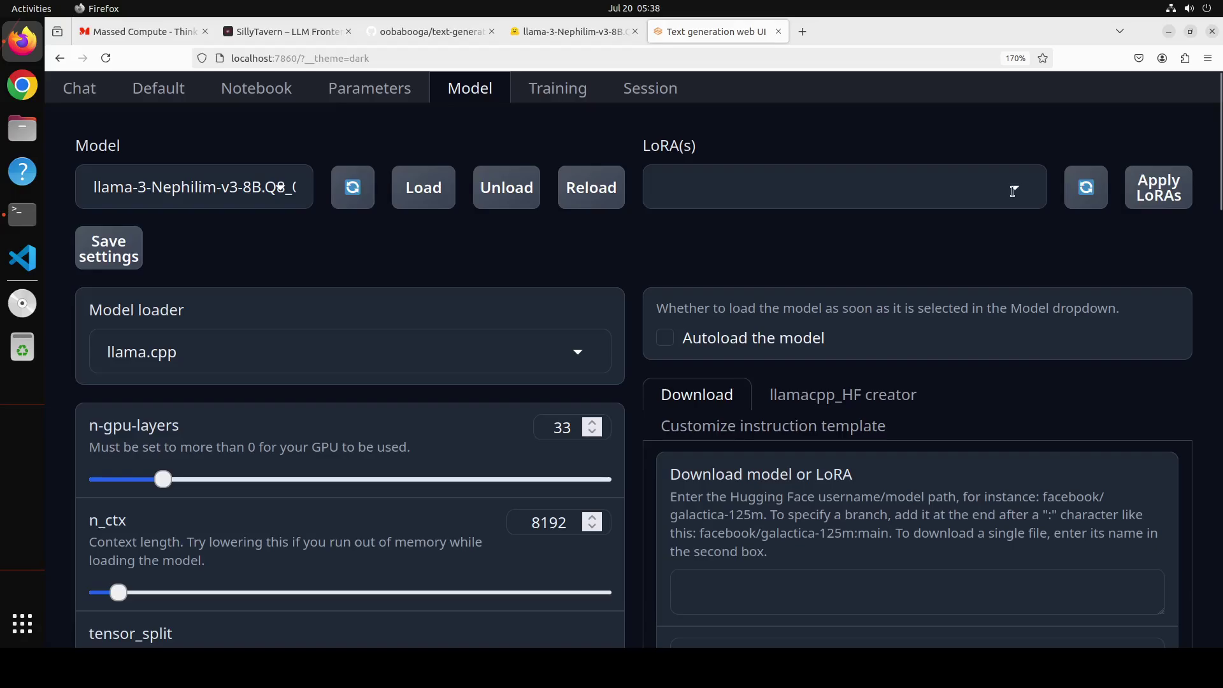
Step: Leave the LoRA selection empty and bring up the Train LoRA page
click(1013, 191)
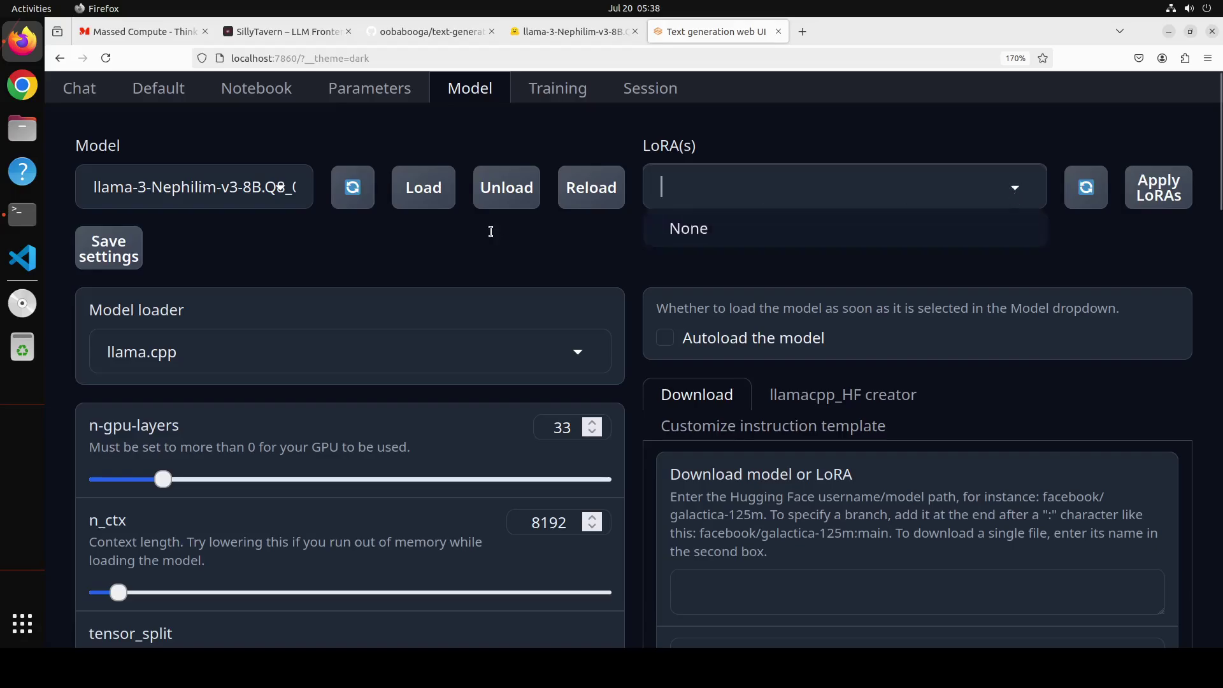
click(485, 255)
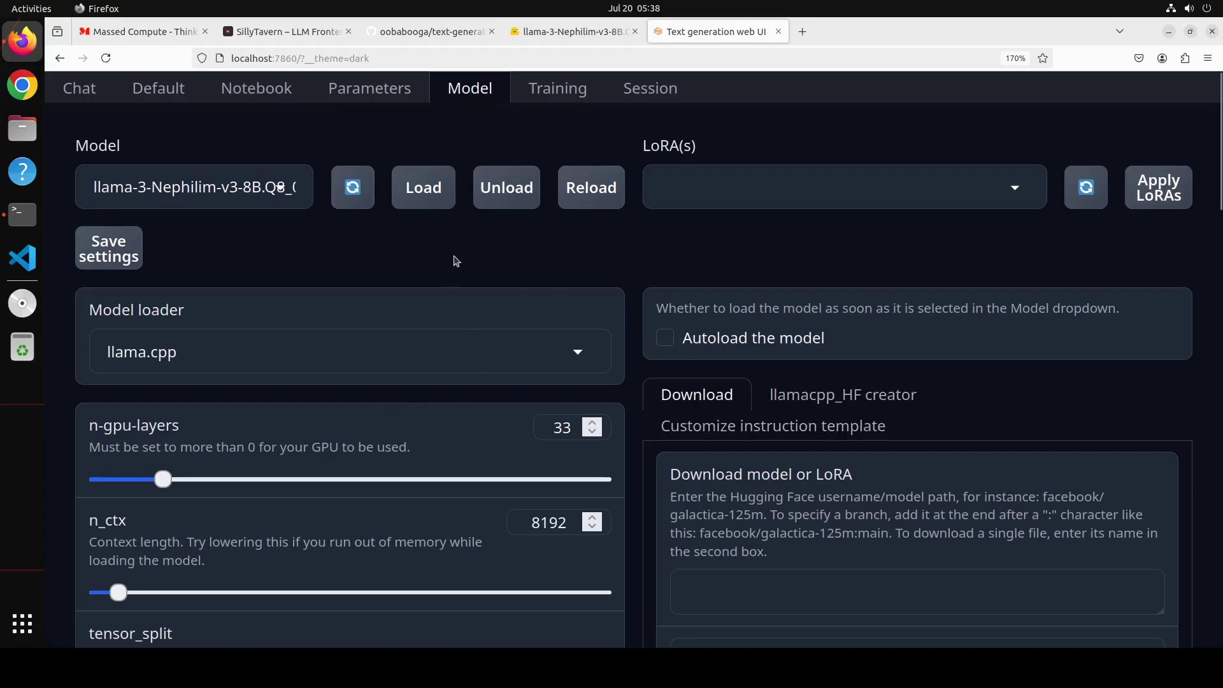
click(555, 91)
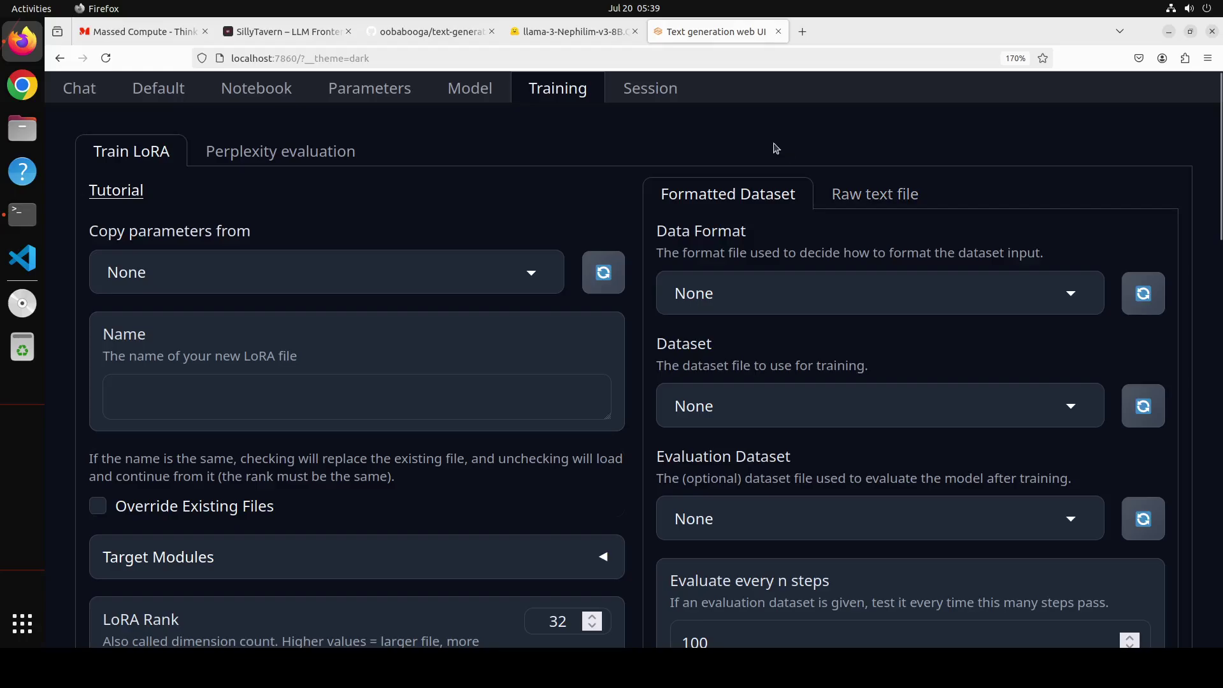
Step: Ask the model 'WHAT IS HAPPINESS' in the chat, then return to the SillyTavern site
click(650, 90)
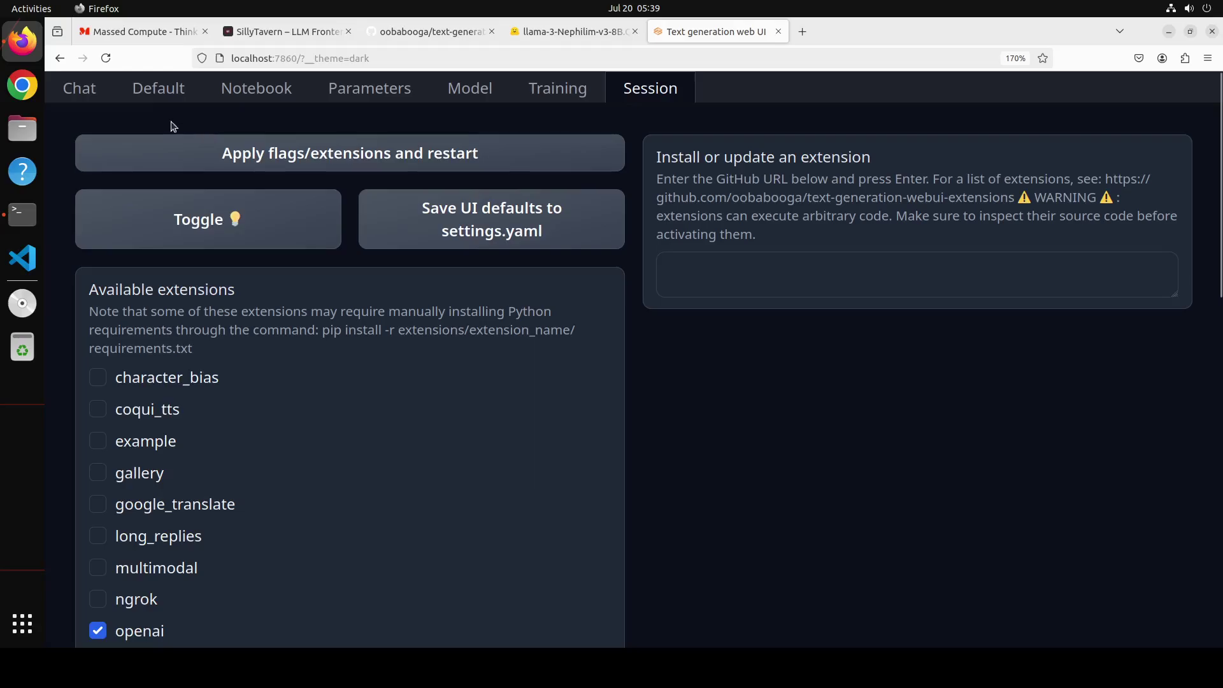
click(80, 91)
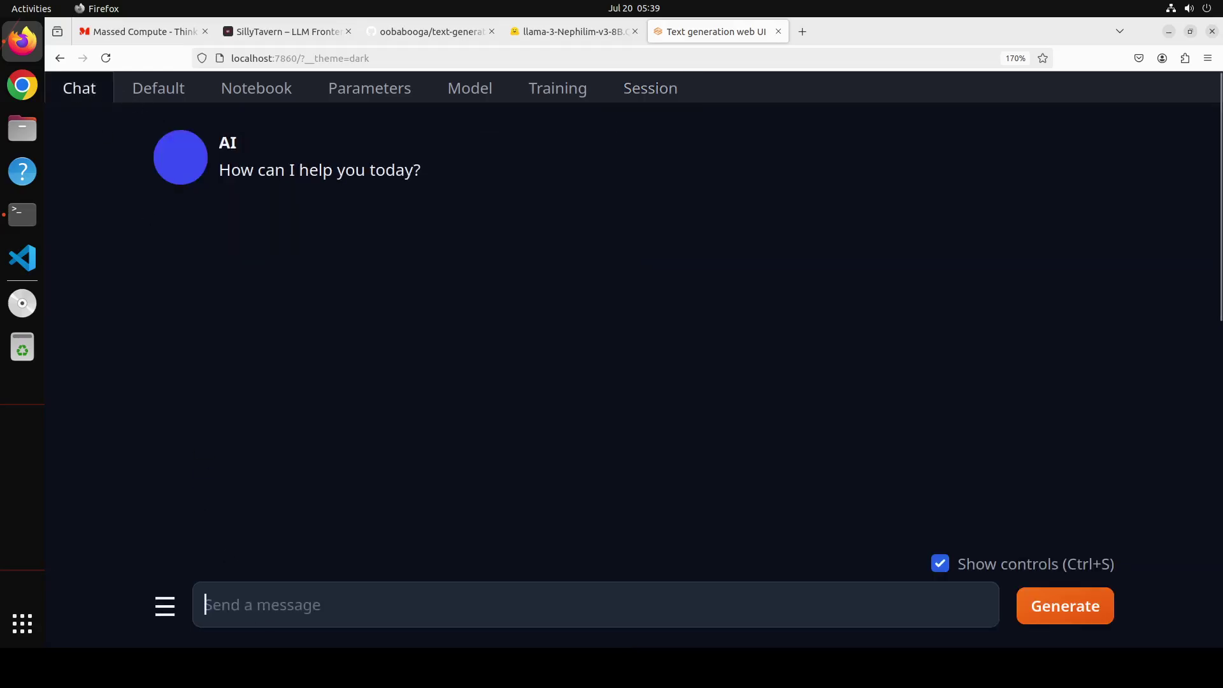
text(WHAT IS HAPPINESS)
key(Return)
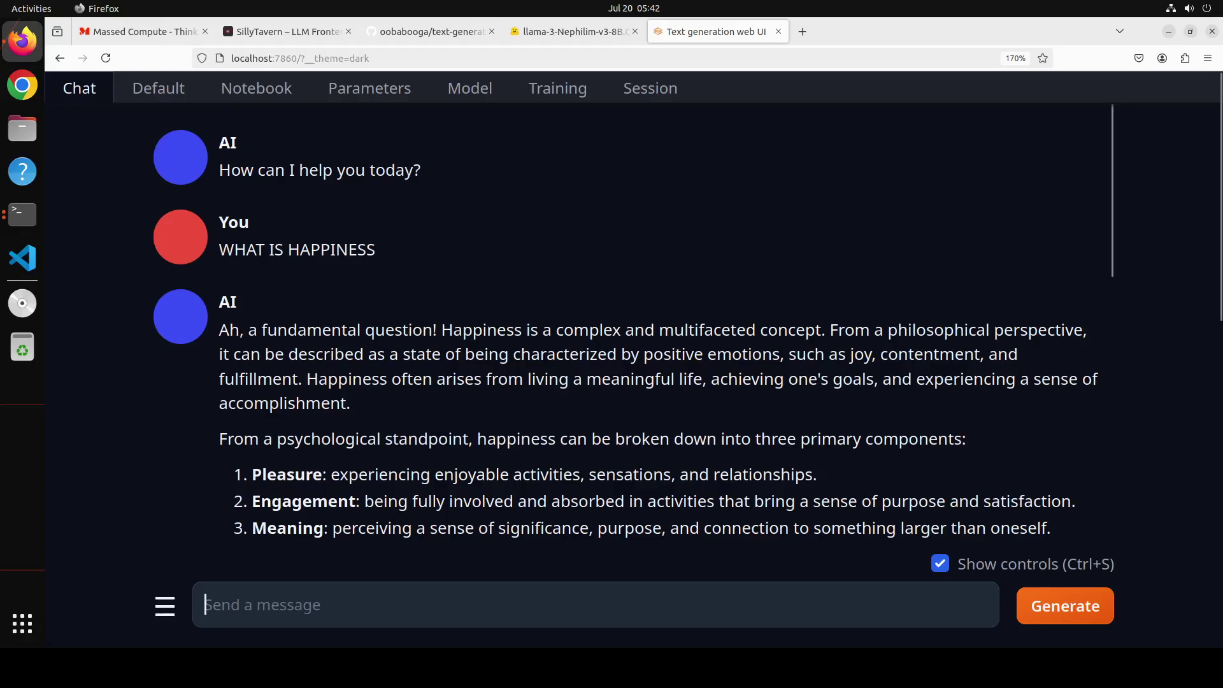
click(304, 33)
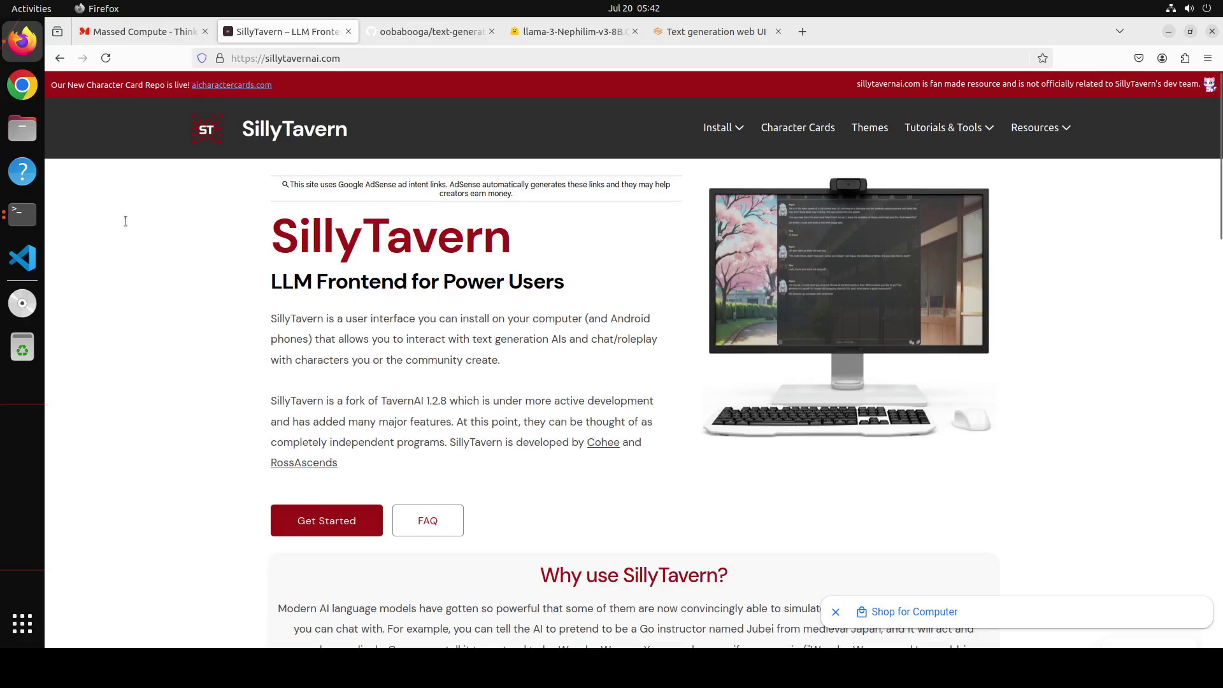
Step: In a new terminal, run the git clone command for the SillyTavern release branch
click(21, 216)
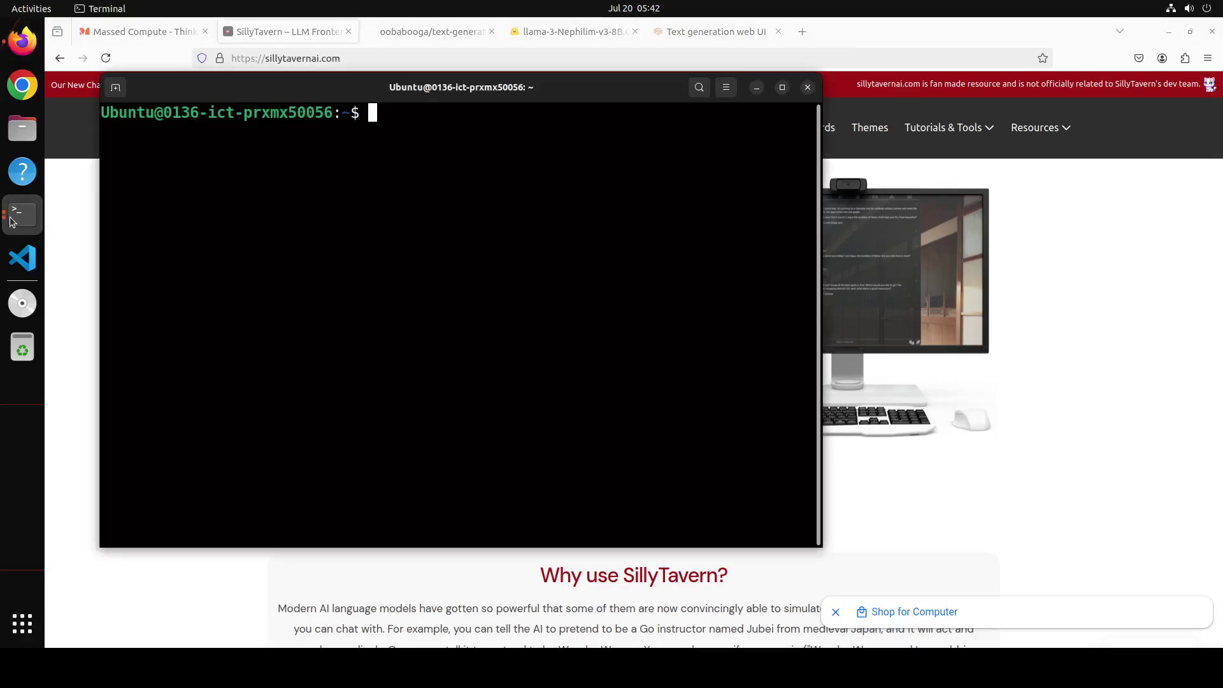
right_click(411, 193)
click(457, 231)
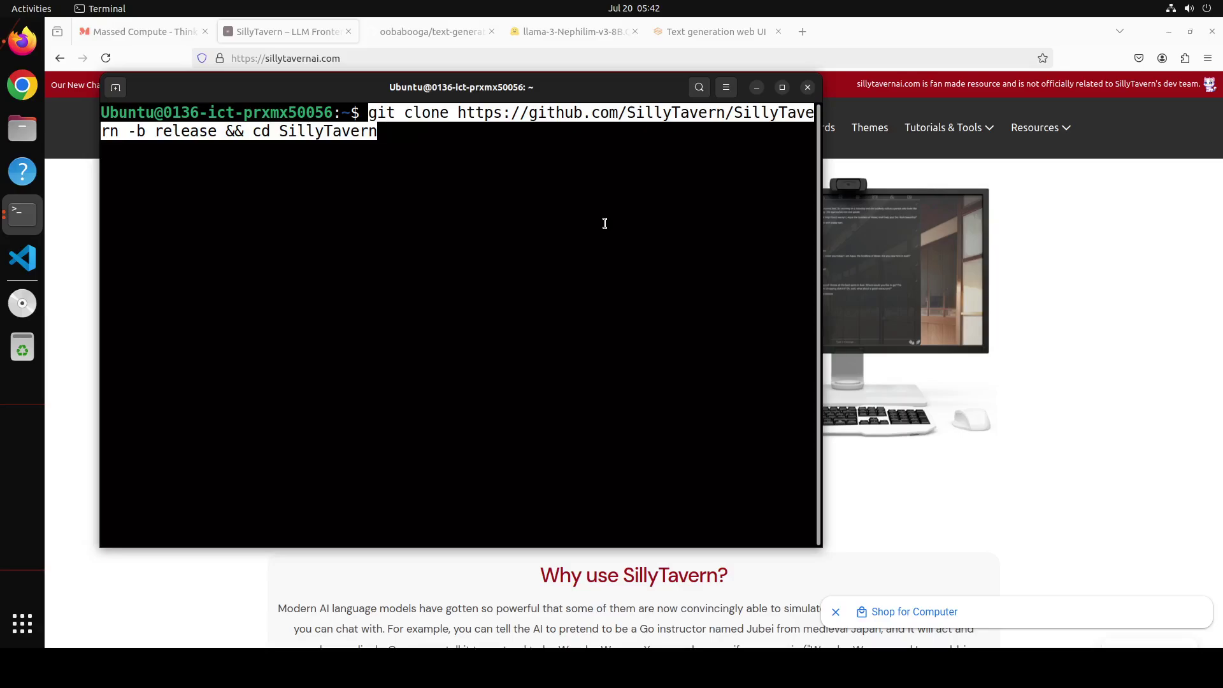
key(Return)
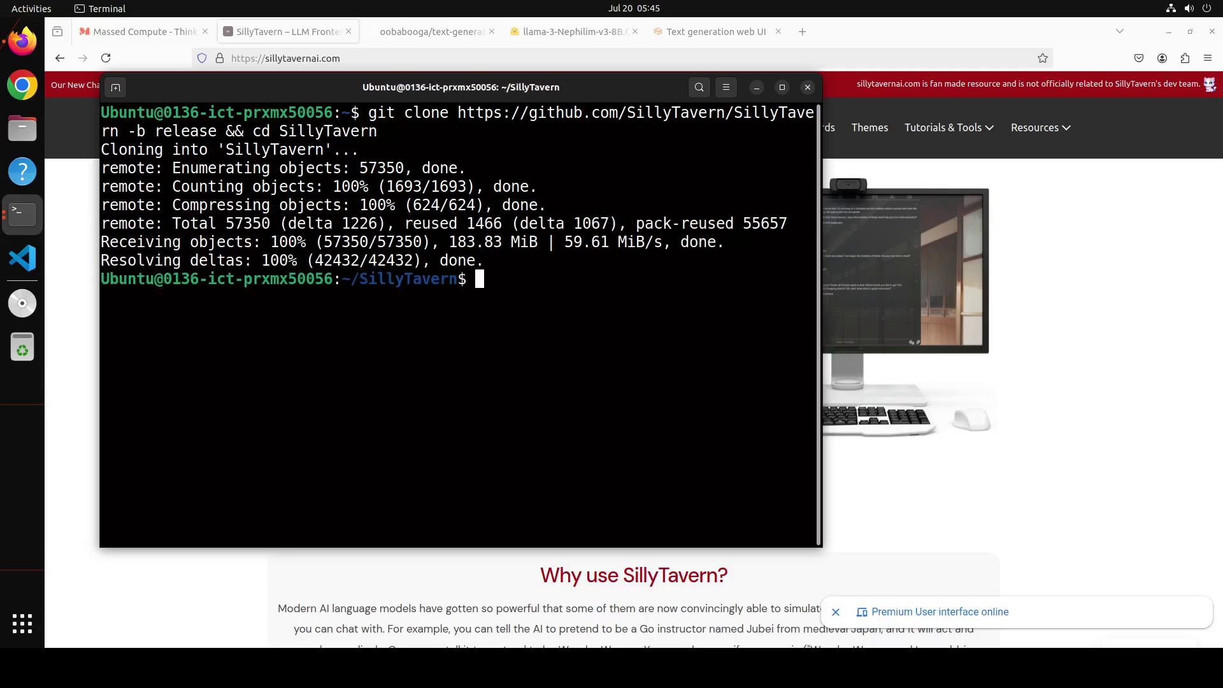
Step: Make start.sh executable with chmod a+x and launch ./start.sh
right_click(463, 327)
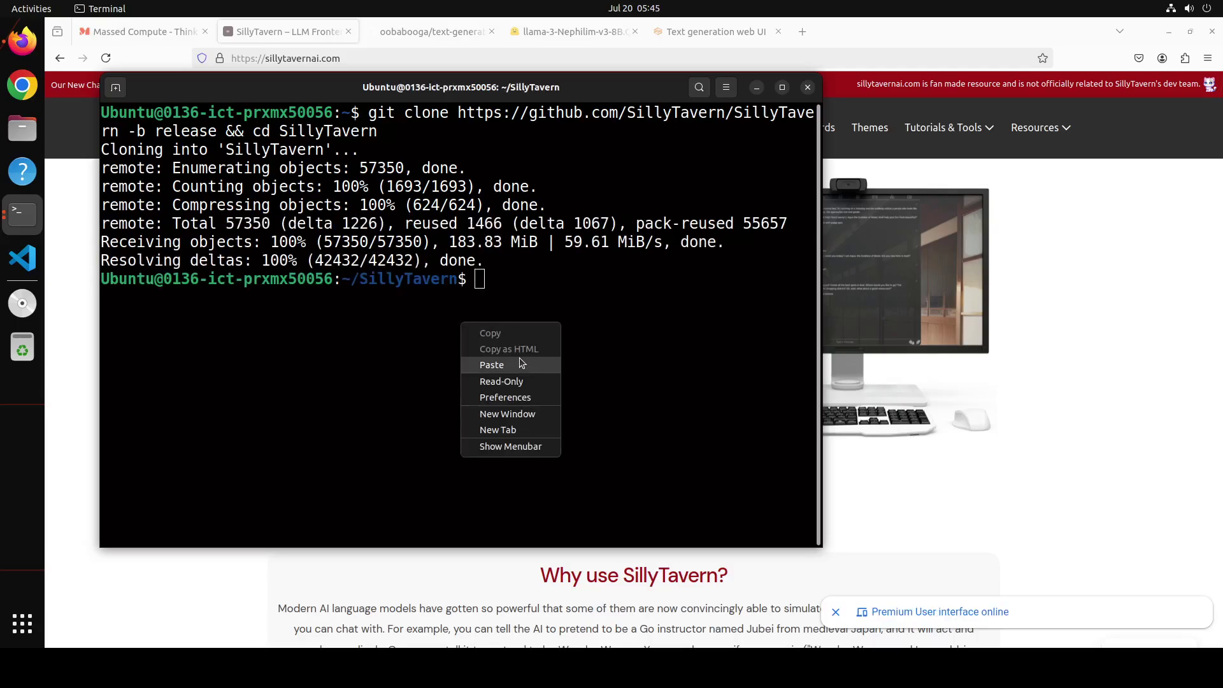
click(518, 358)
key(Return)
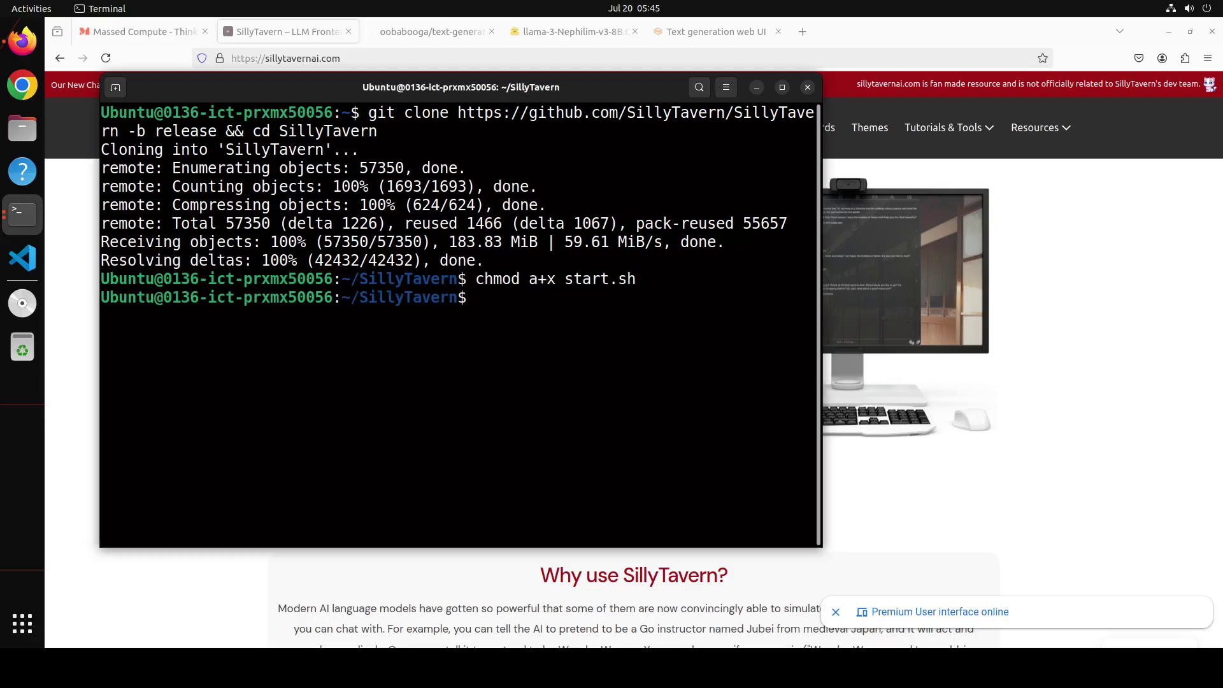
text(./start.sh)
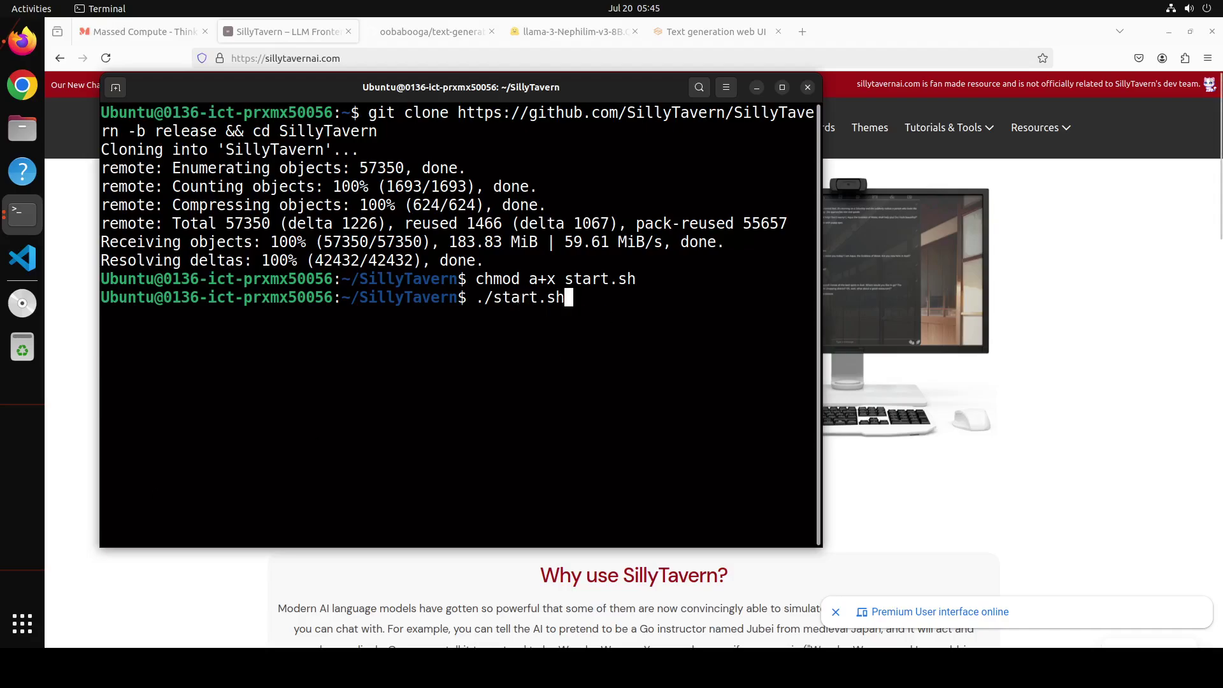
key(Return)
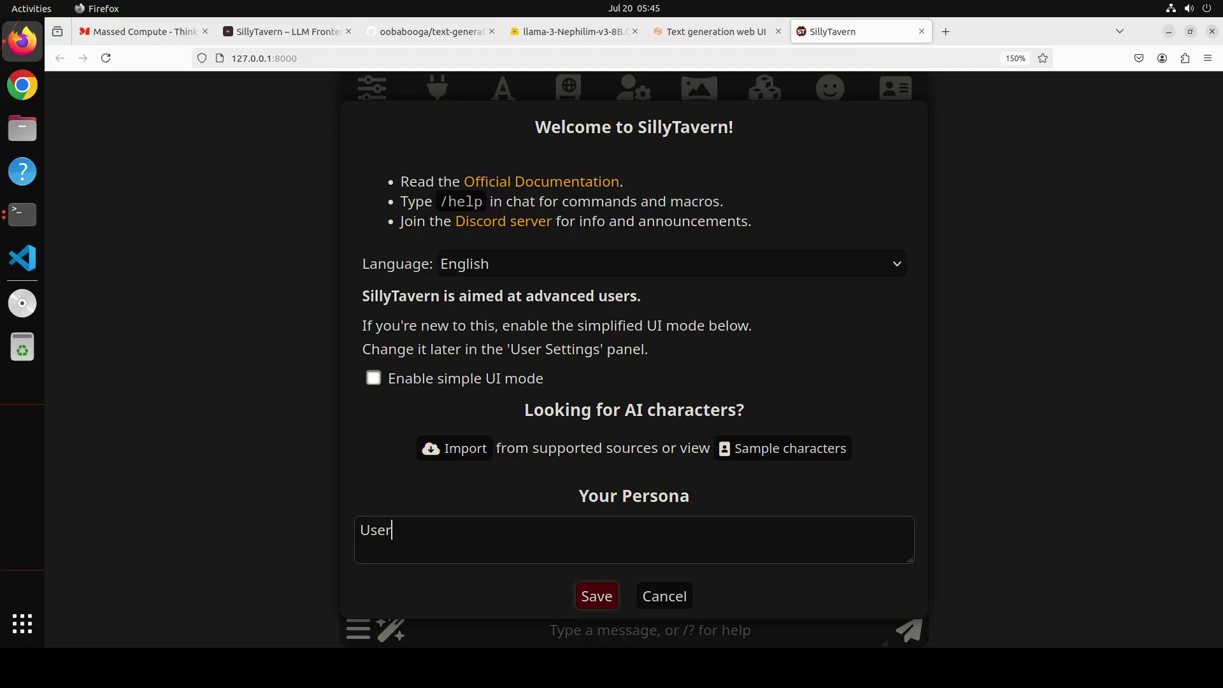
Step: Set the persona to the user's own name, keep English, enable simple UI mode, and save
key(ctrl+a)
text(Fahd)
click(672, 274)
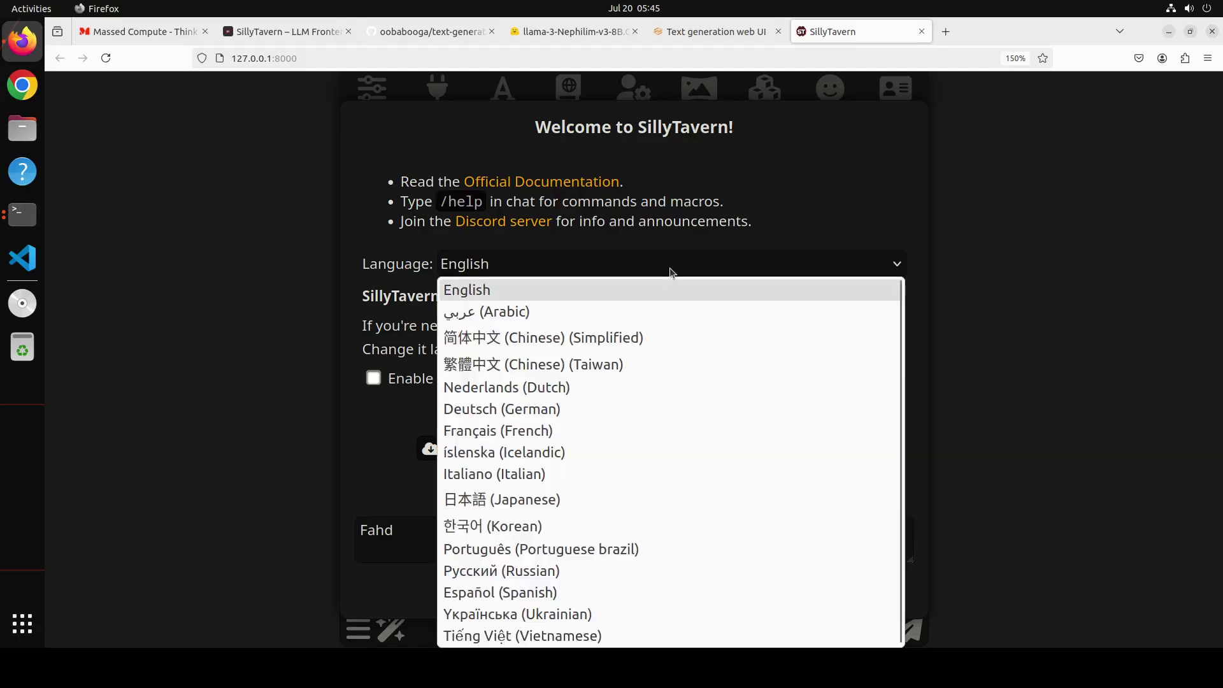
click(671, 273)
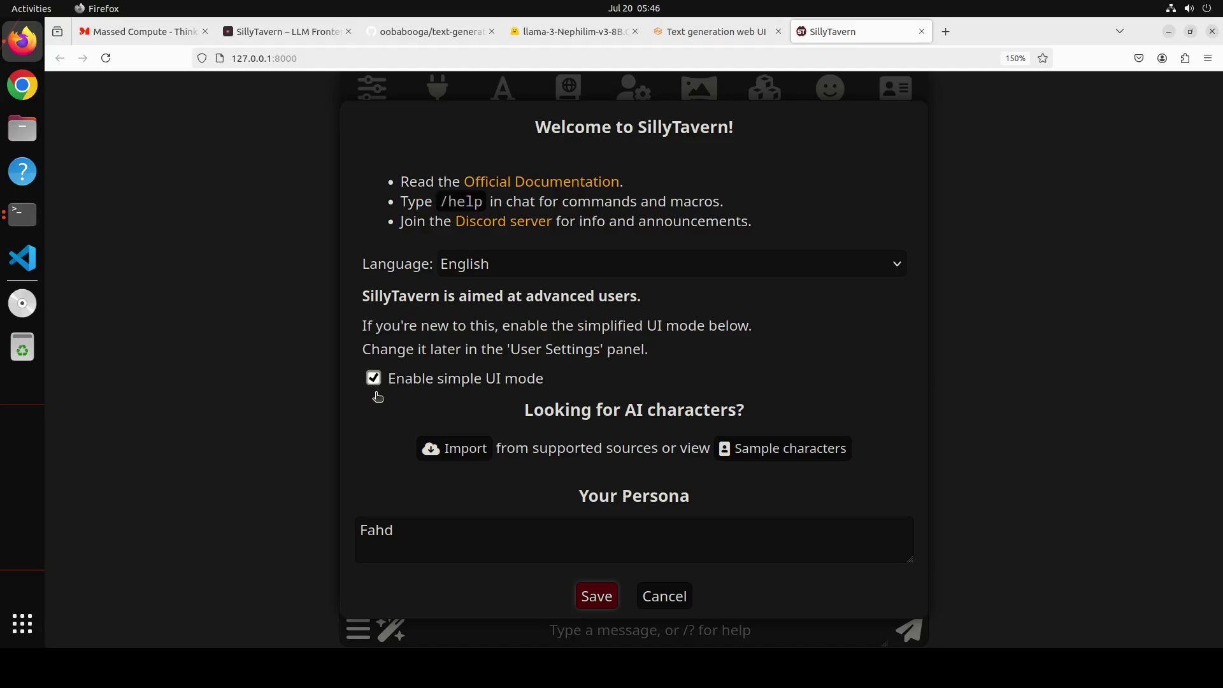
click(598, 597)
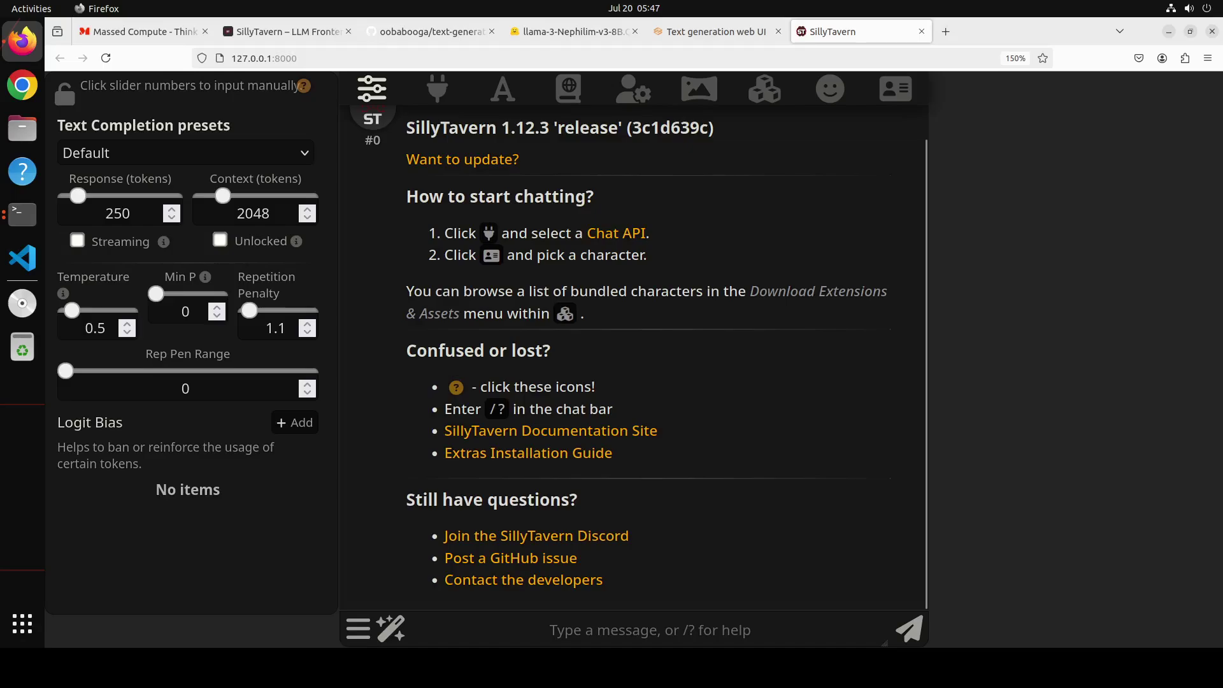
click(438, 90)
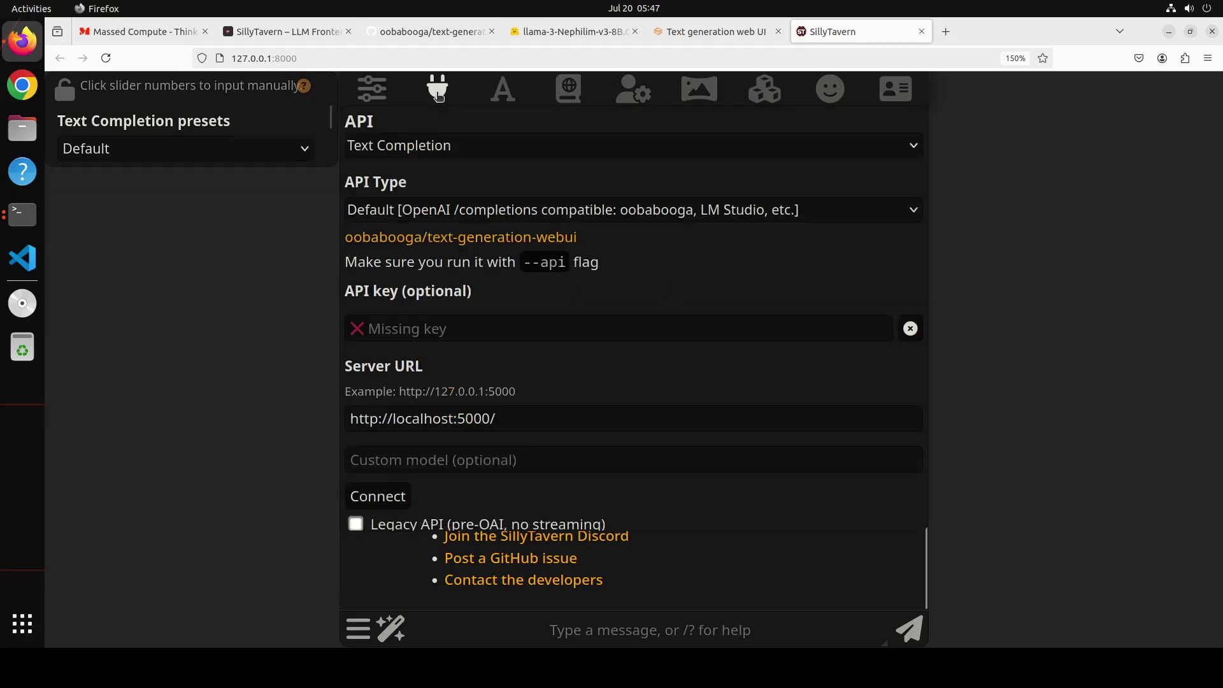
click(451, 148)
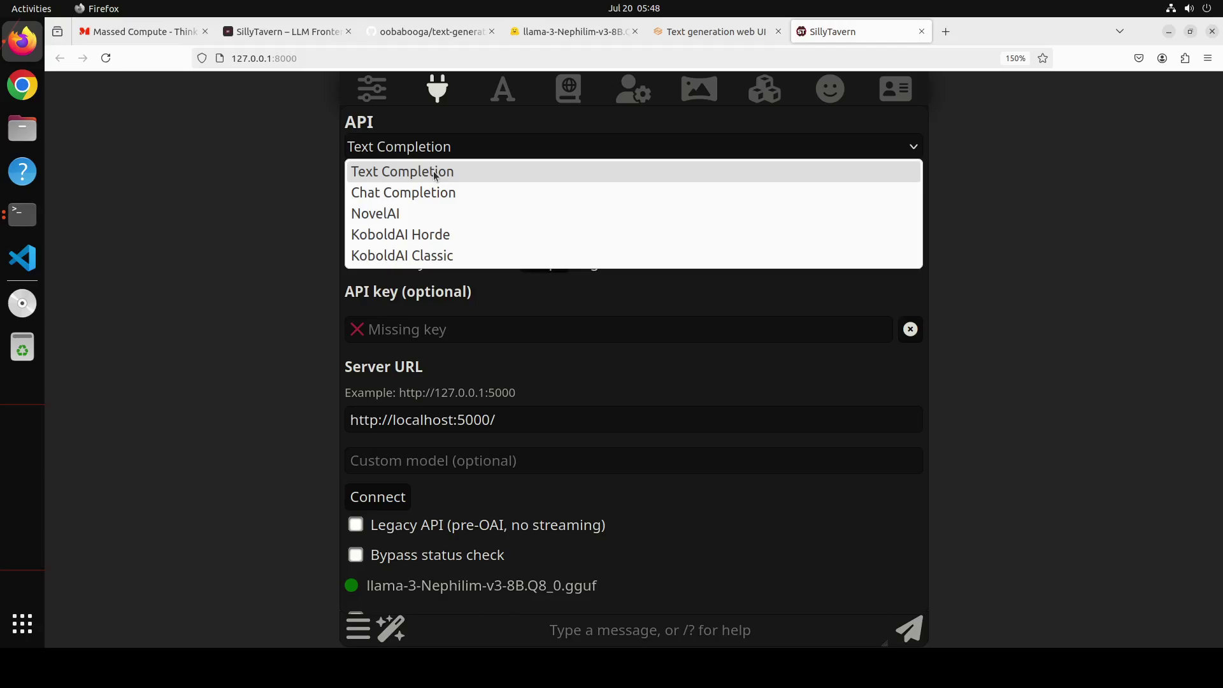
click(434, 171)
click(436, 154)
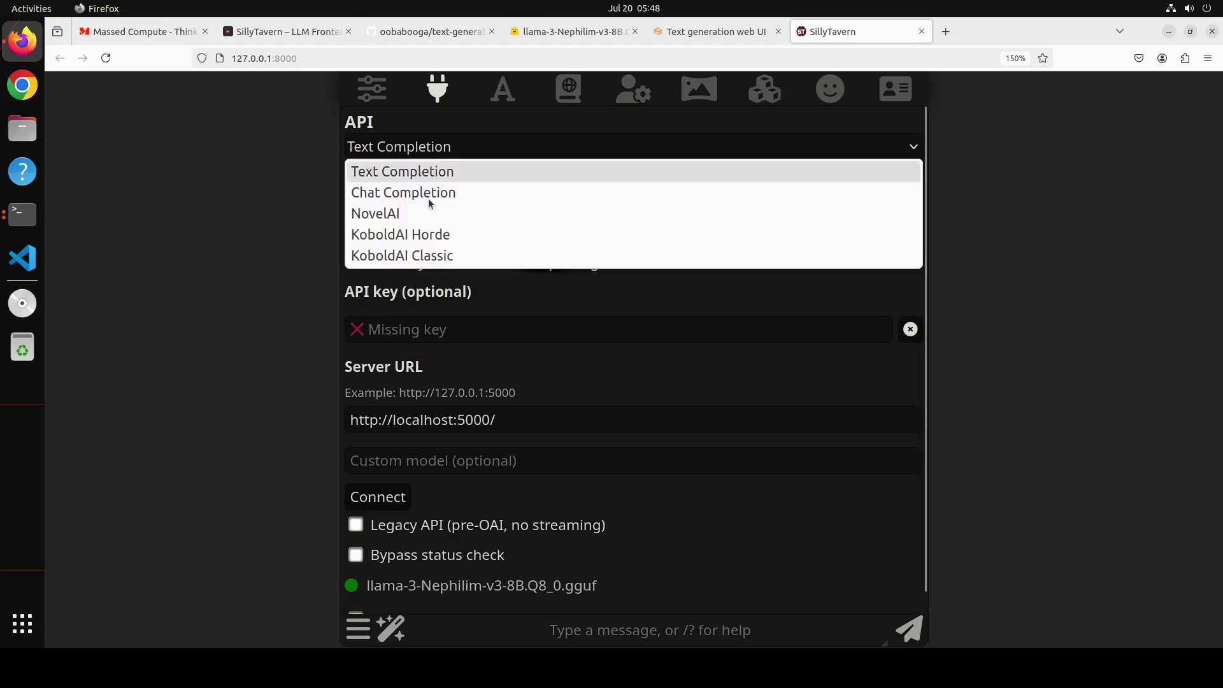
click(421, 256)
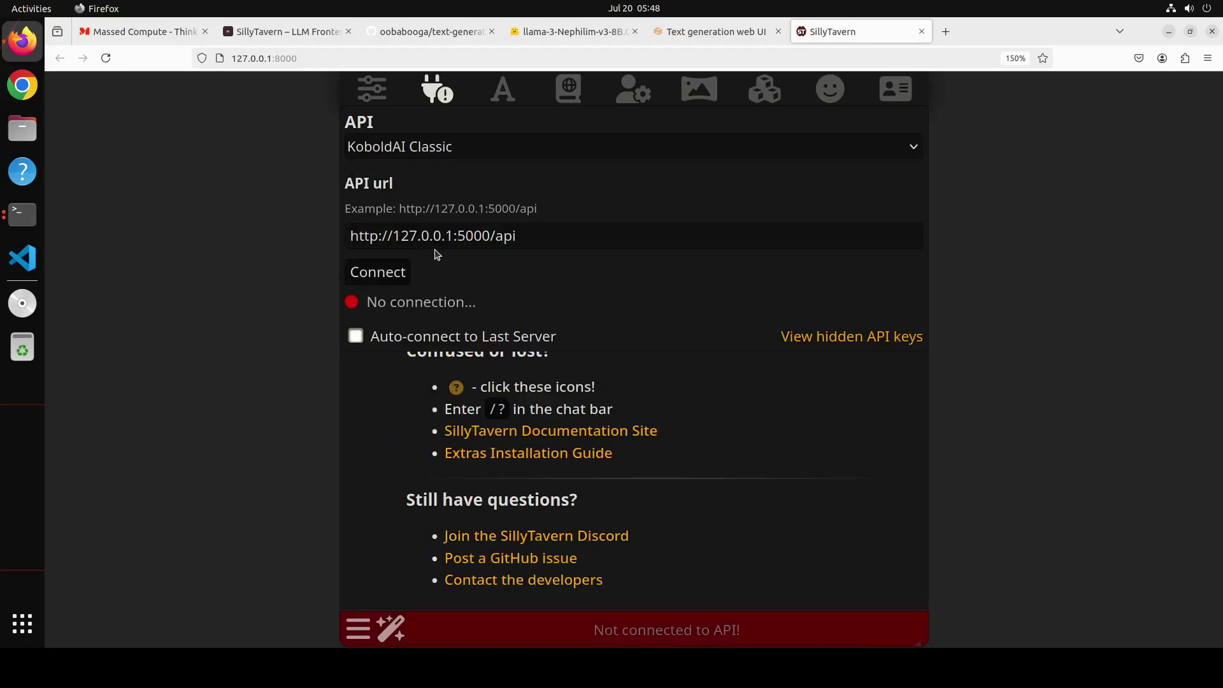
click(436, 153)
click(423, 174)
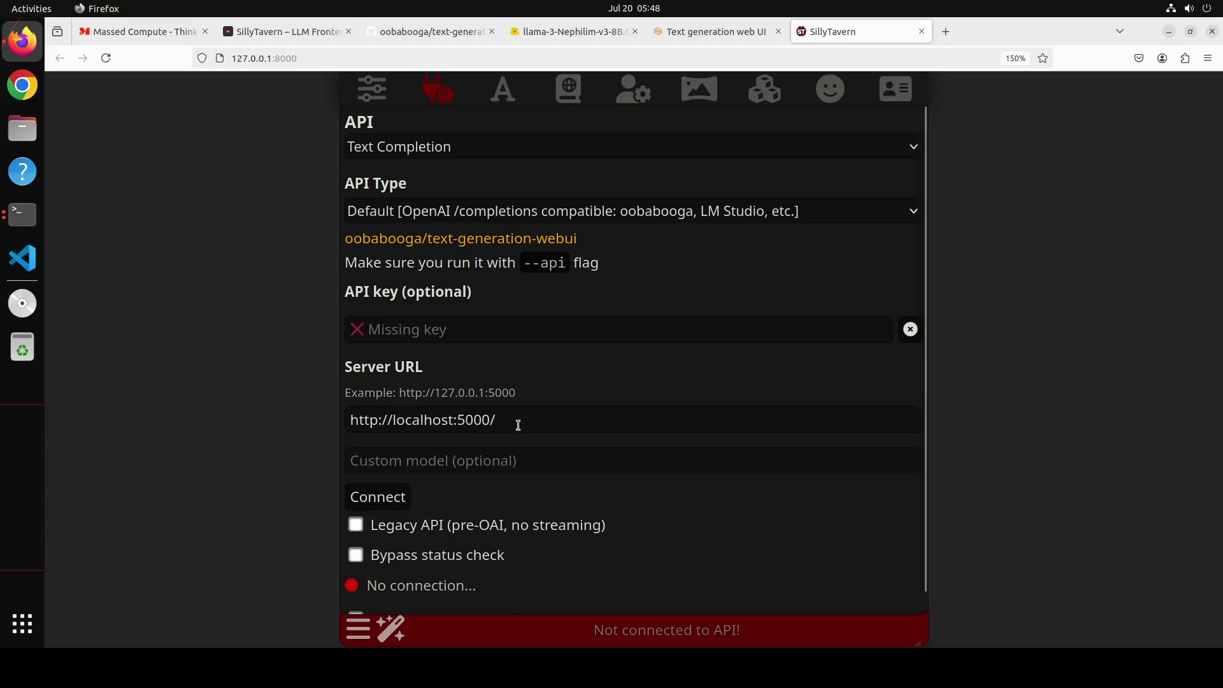
click(379, 500)
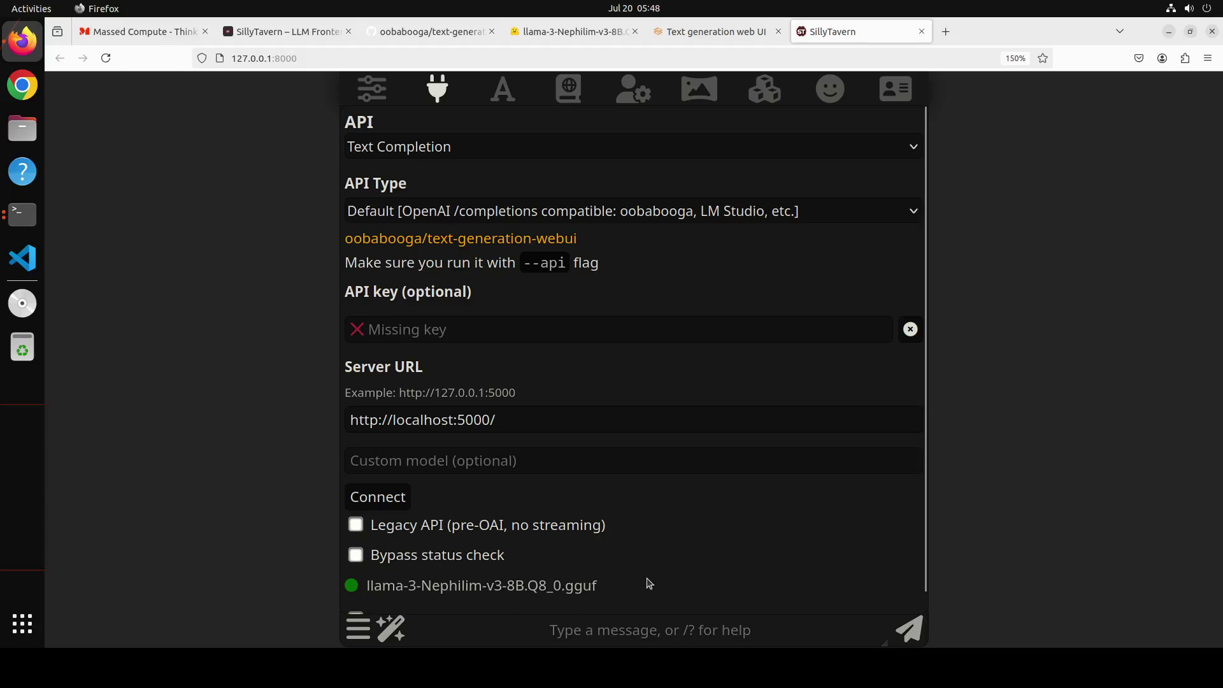
Step: Send Seraphina the message 'whats up' after viewing her card, then bring up the character list
click(602, 633)
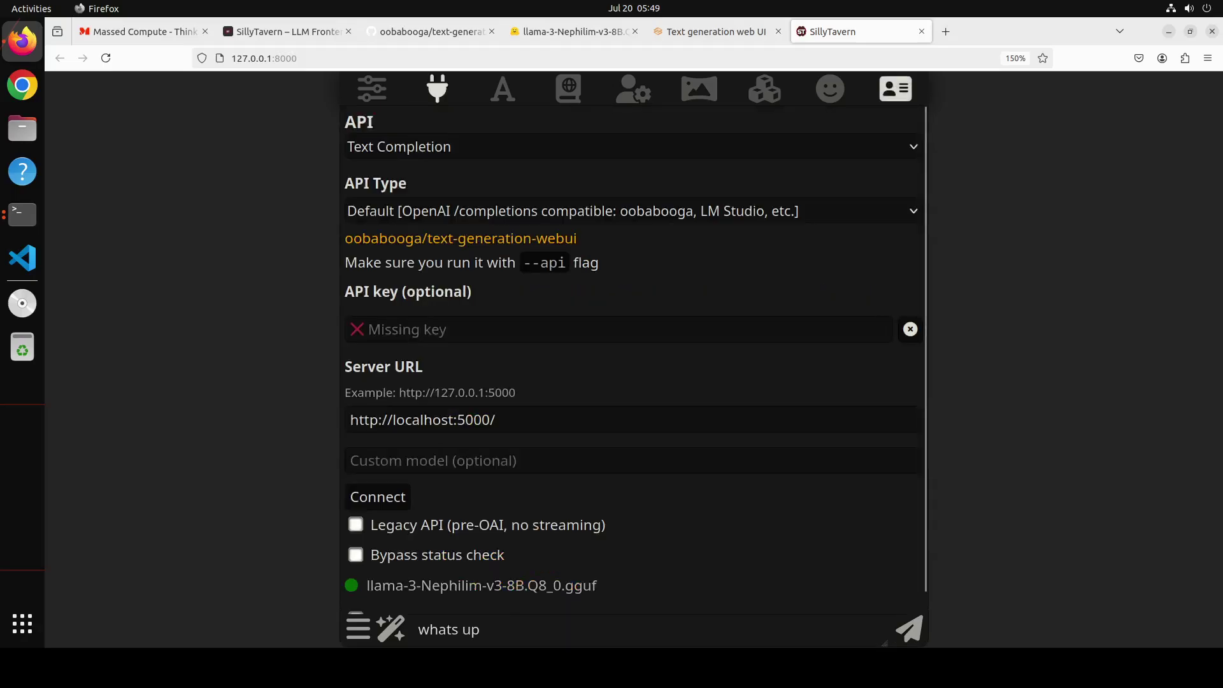
click(896, 90)
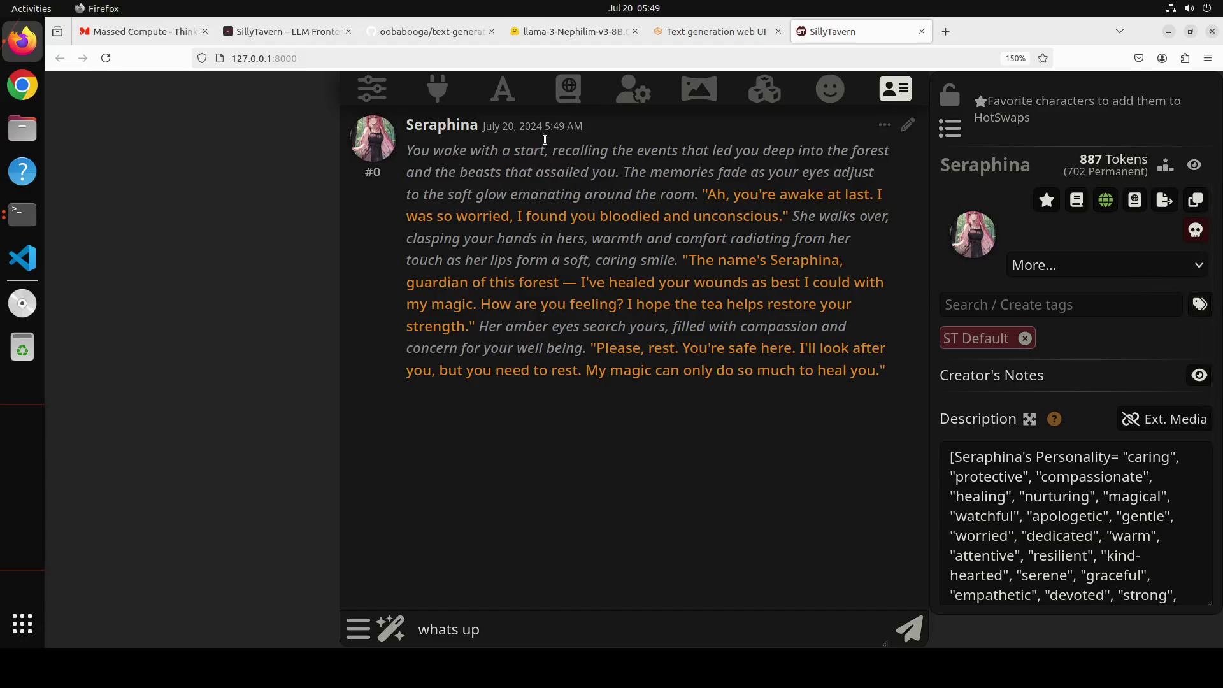
click(515, 632)
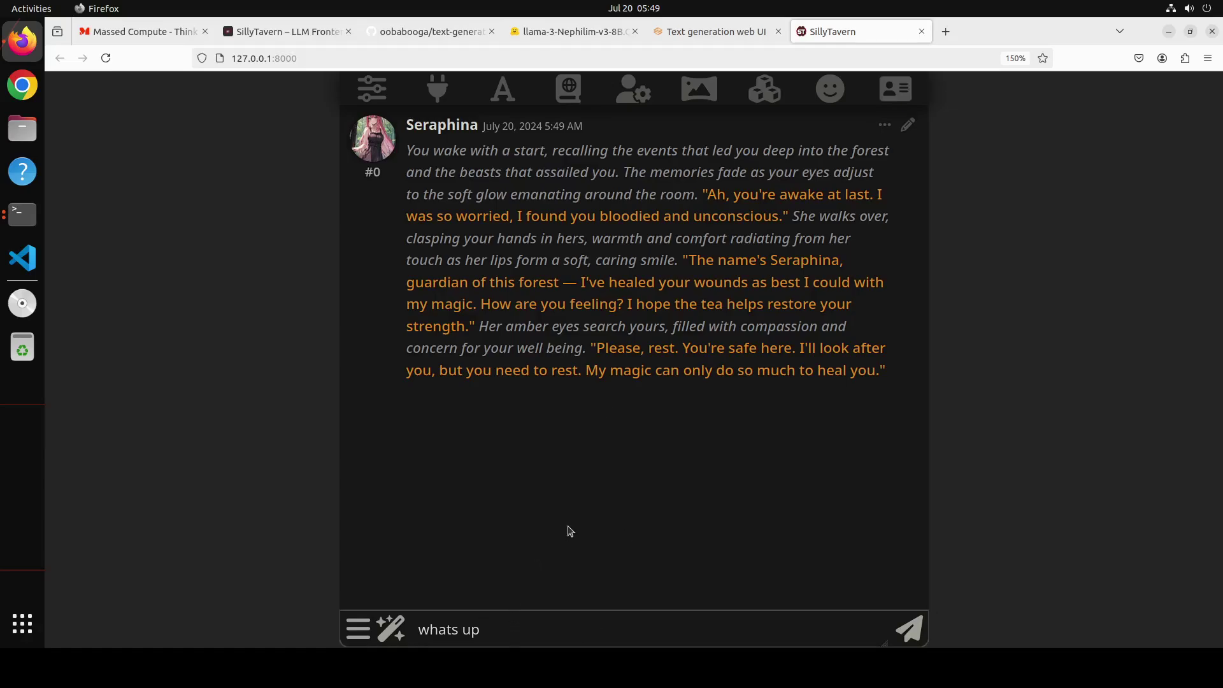
key(Return)
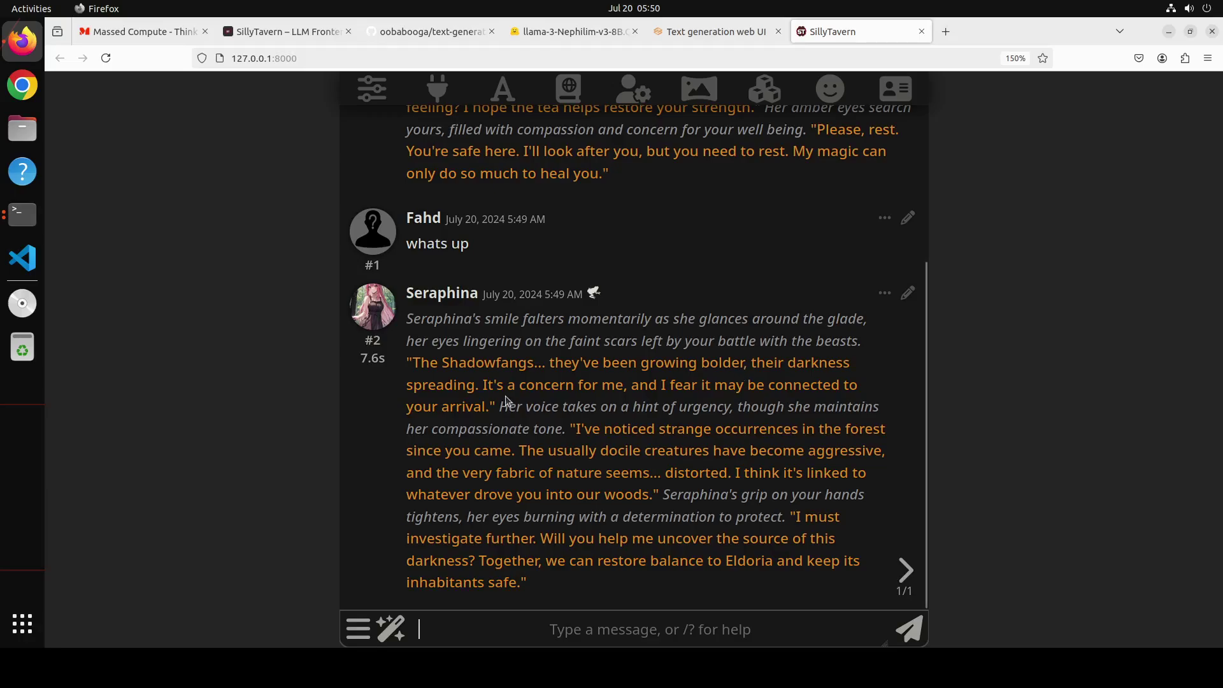
click(892, 92)
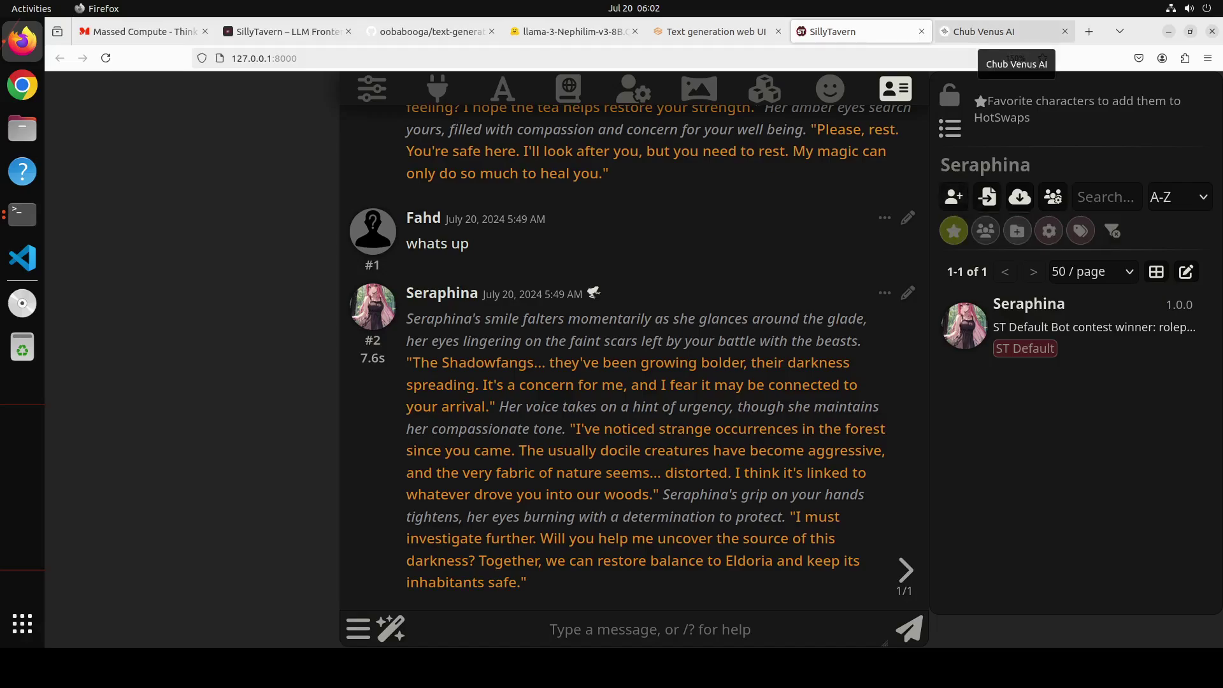
Step: Visit the Chub Venus AI site, then go back to the SillyTavern chat
click(977, 35)
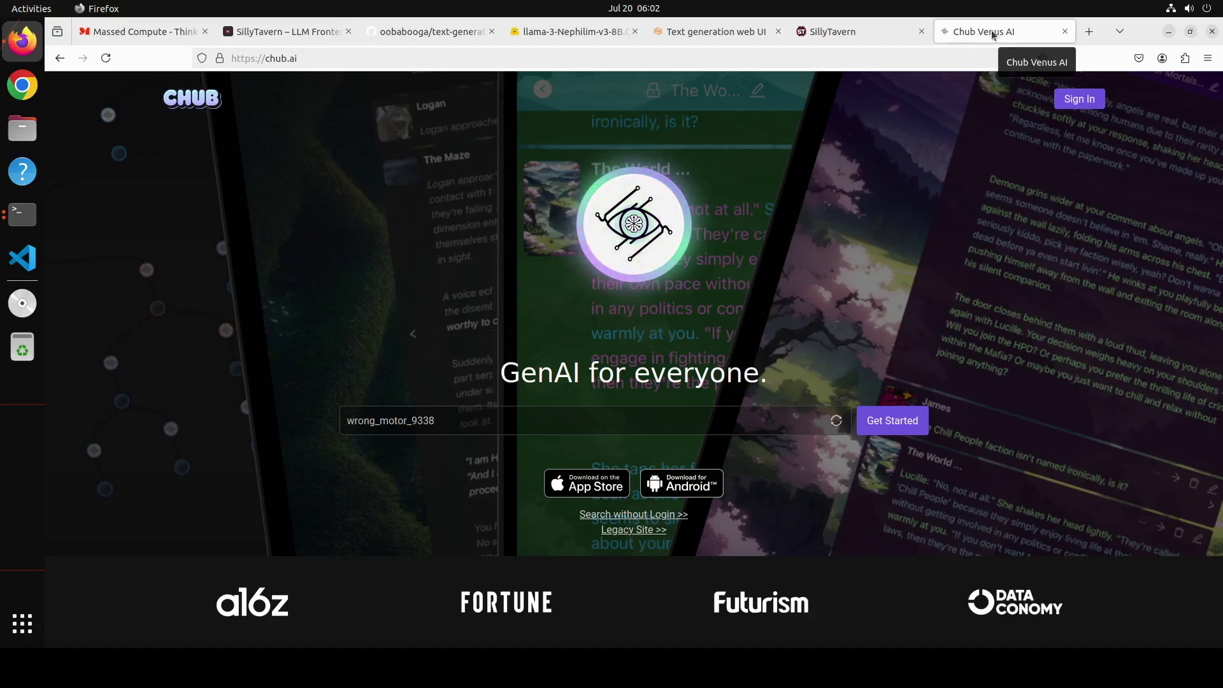
click(883, 26)
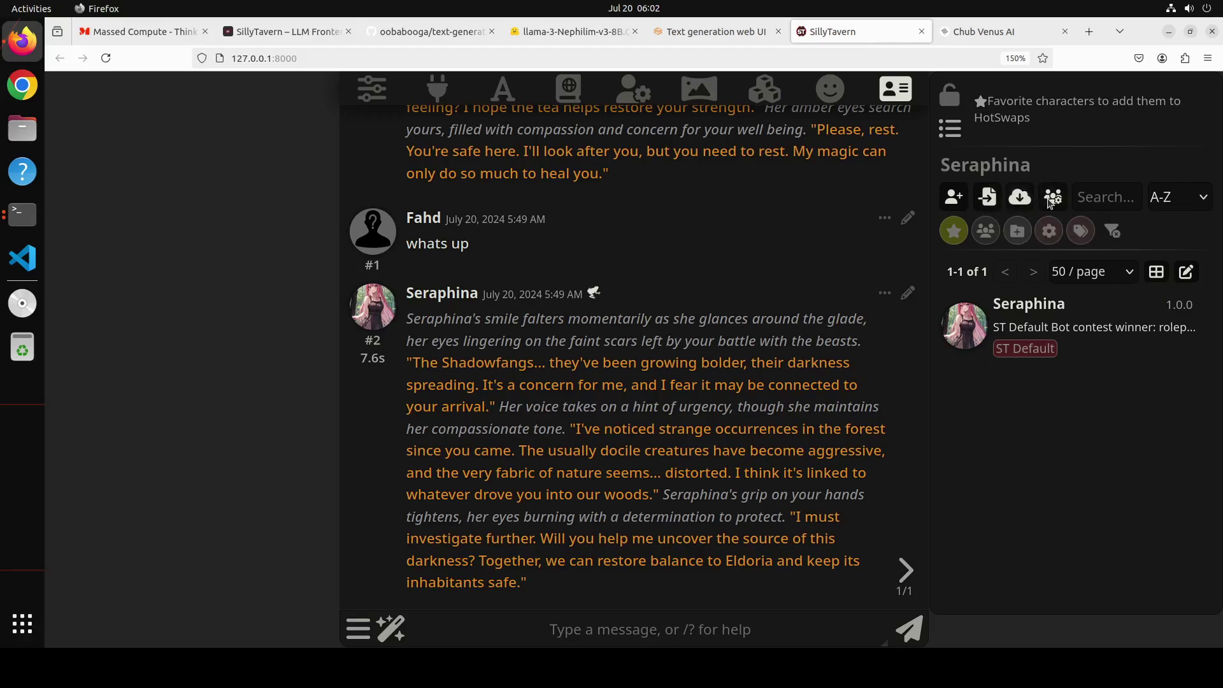
Step: Import main_spec_v2.json from sillytaverncards with all five tags and open Dr. Serena's chat
click(992, 200)
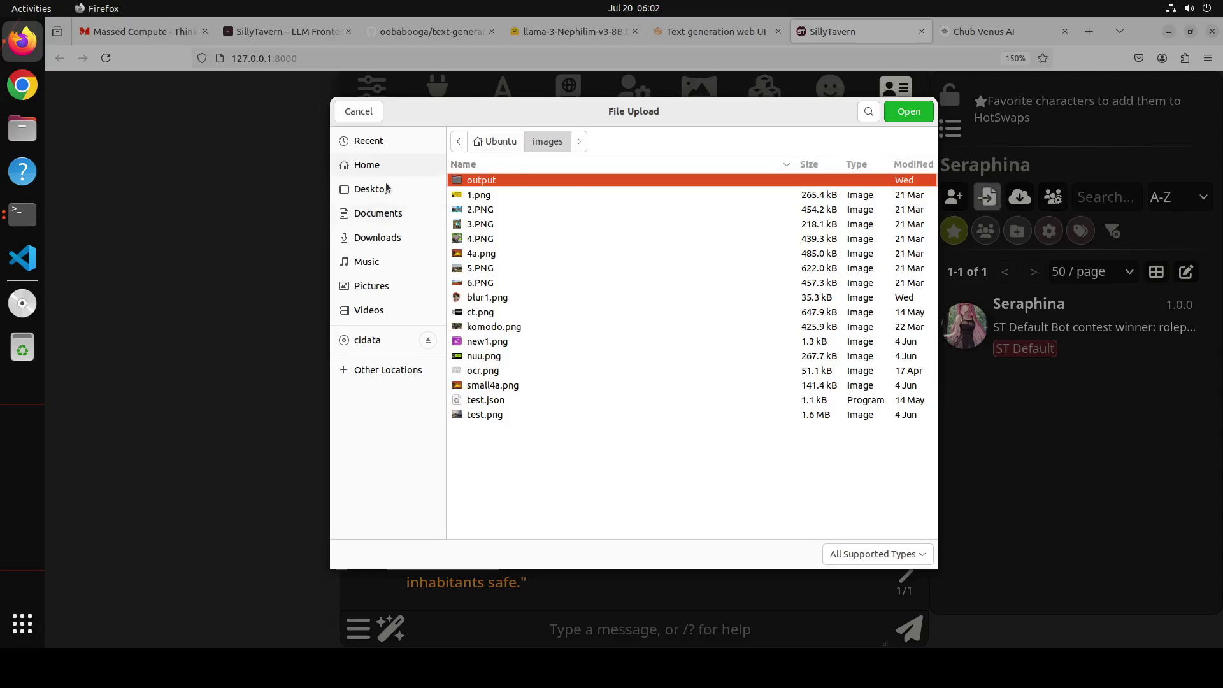
click(372, 170)
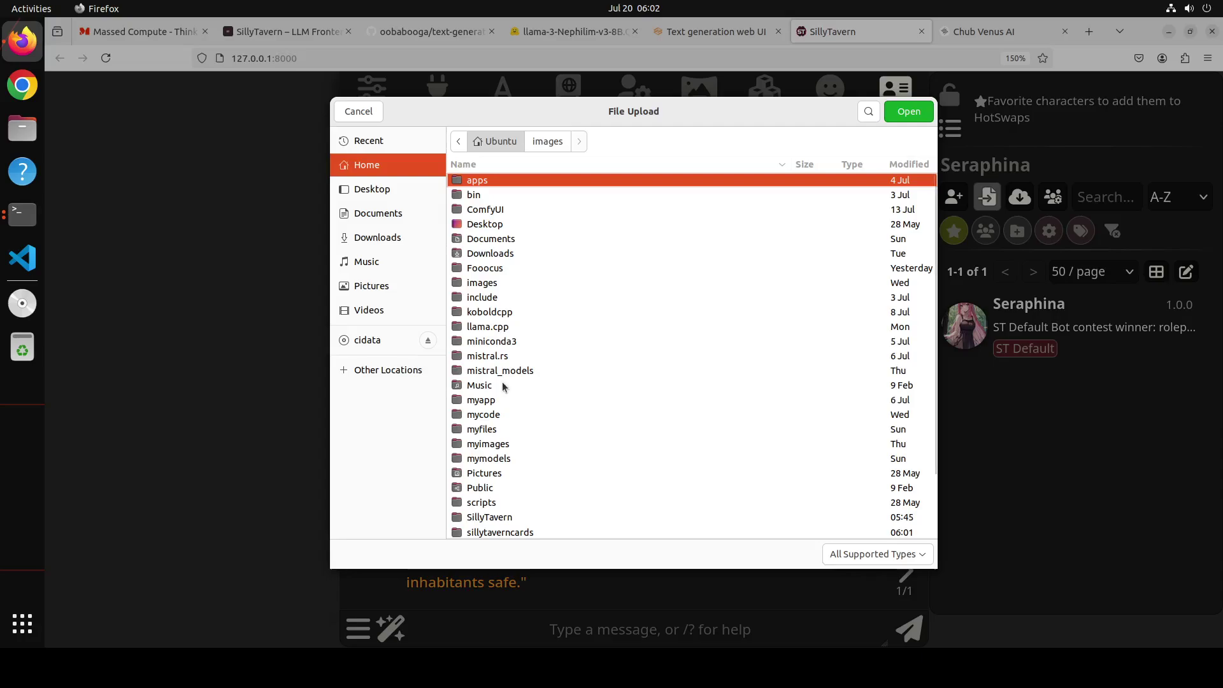
double_click(495, 532)
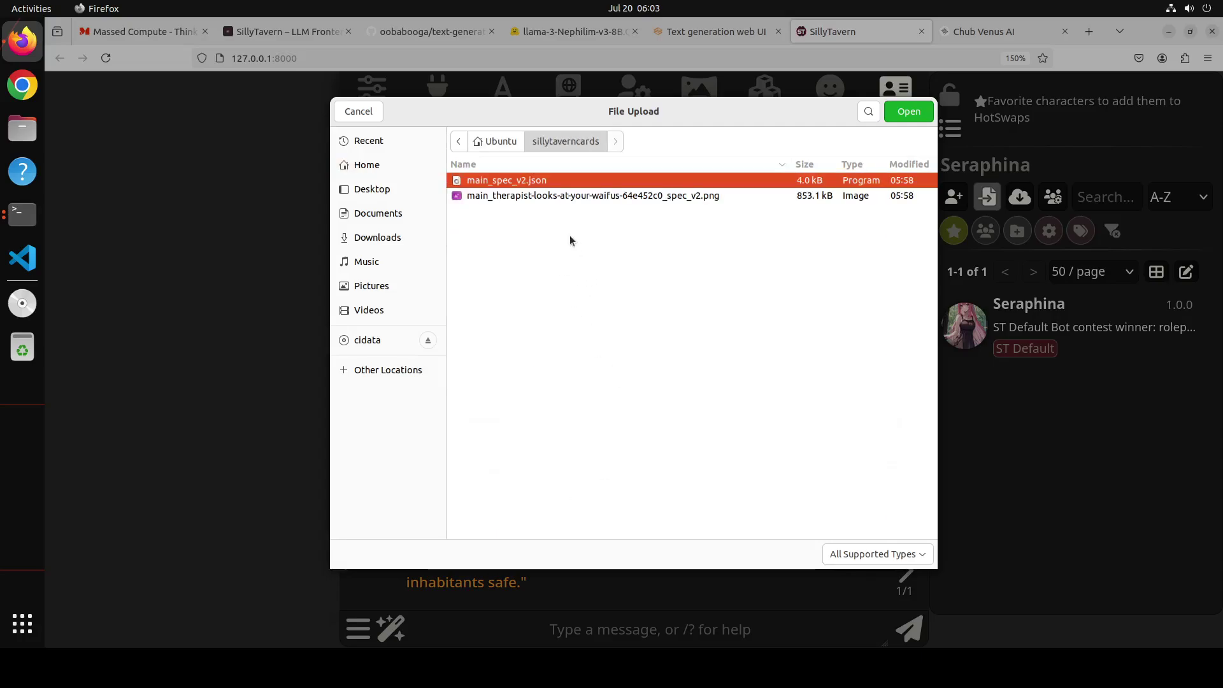
double_click(513, 181)
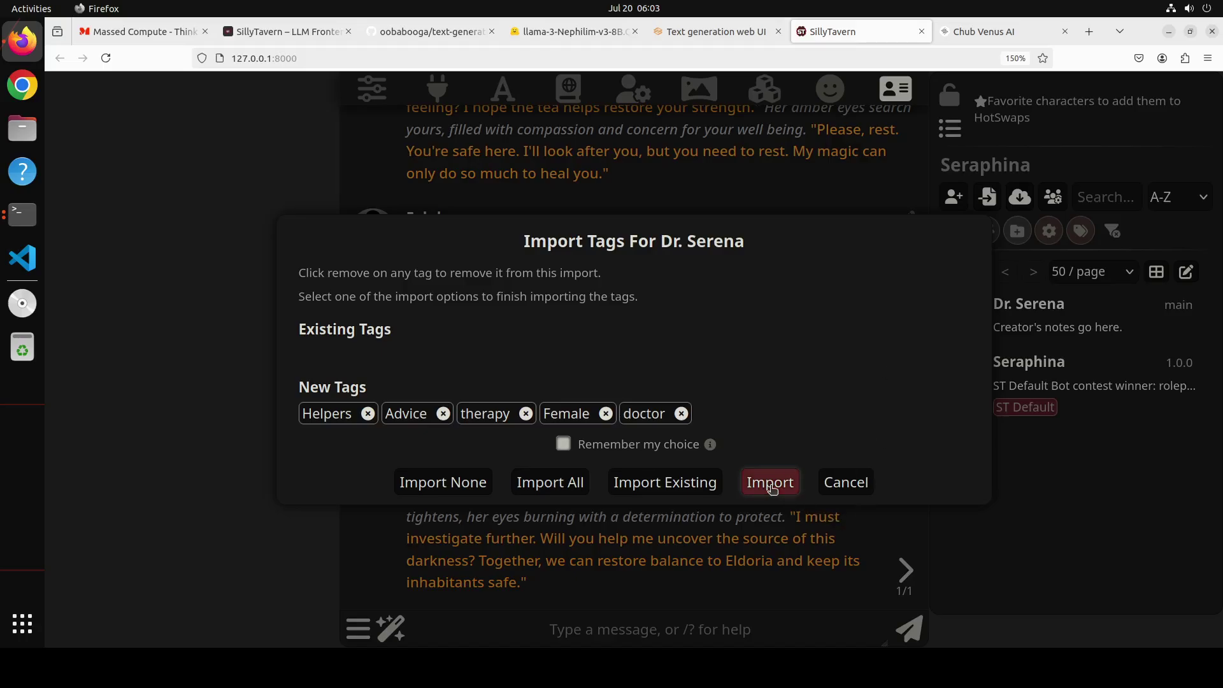
click(772, 487)
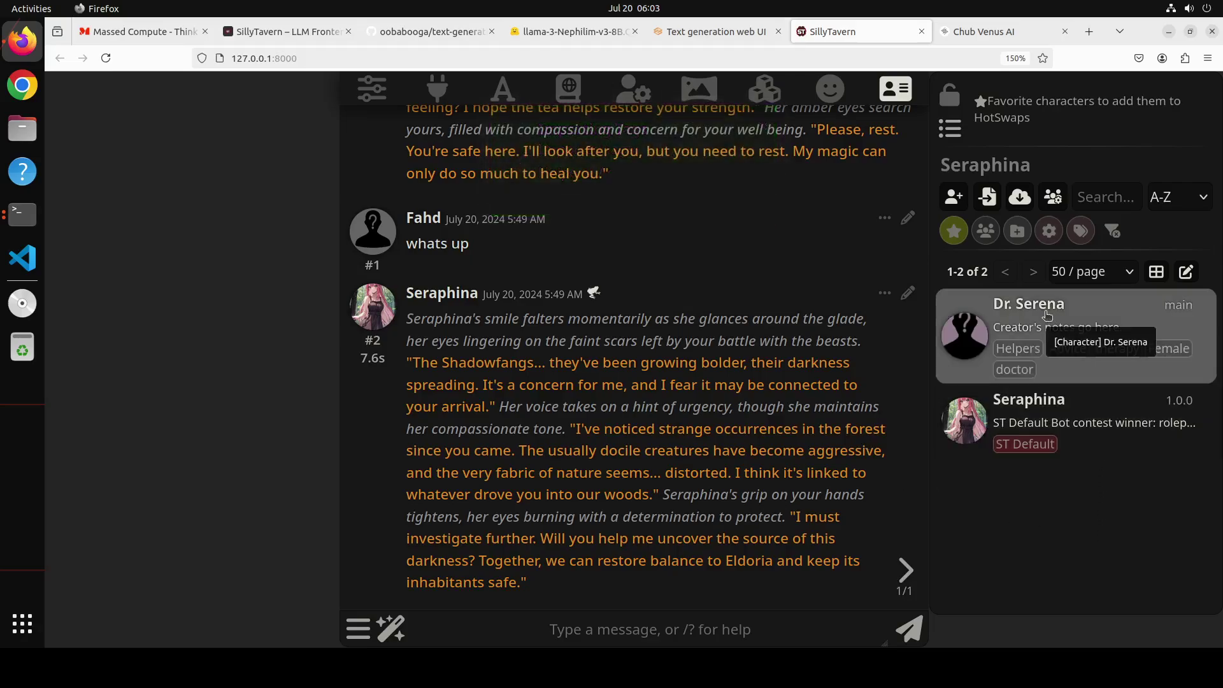
click(1047, 315)
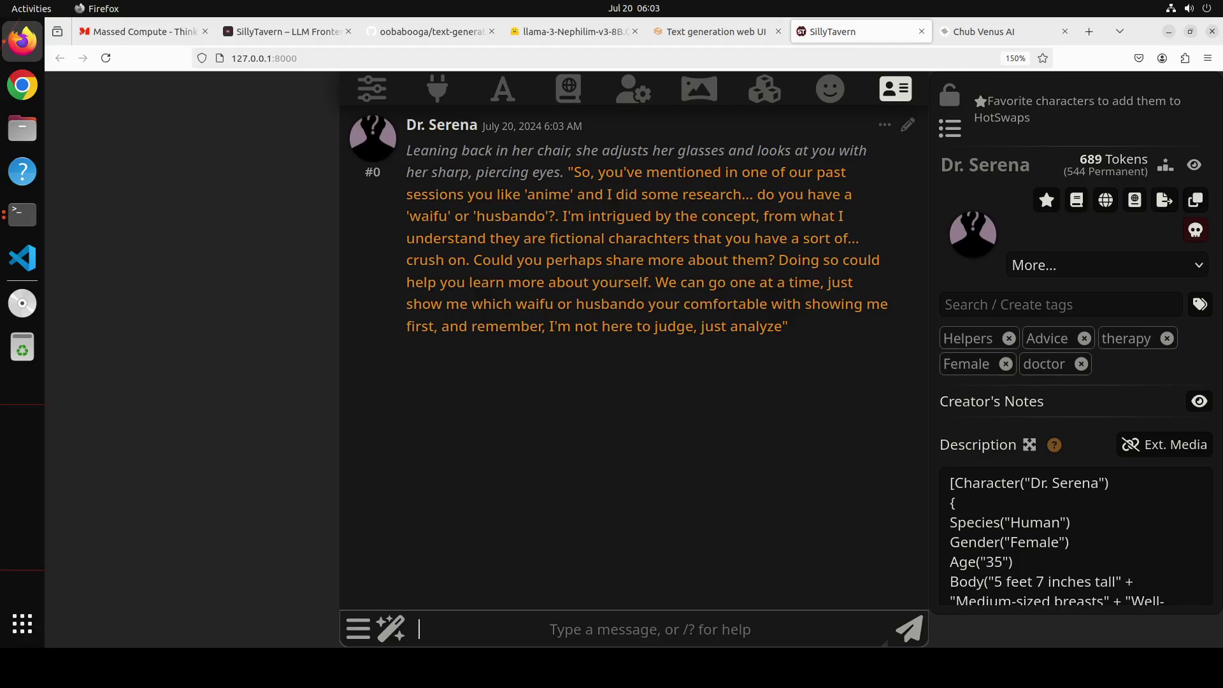
click(981, 248)
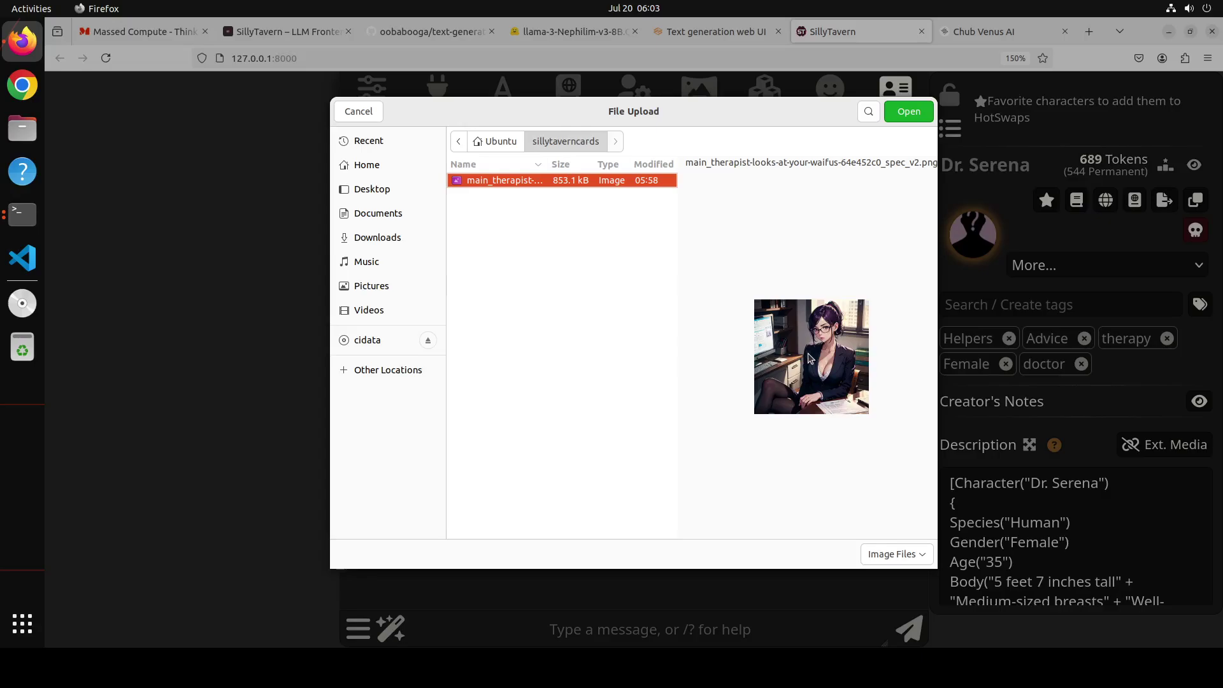
Step: Load the therapist PNG from sillytaverncards as Dr. Serena's avatar and apply the crop
click(494, 183)
double_click(494, 181)
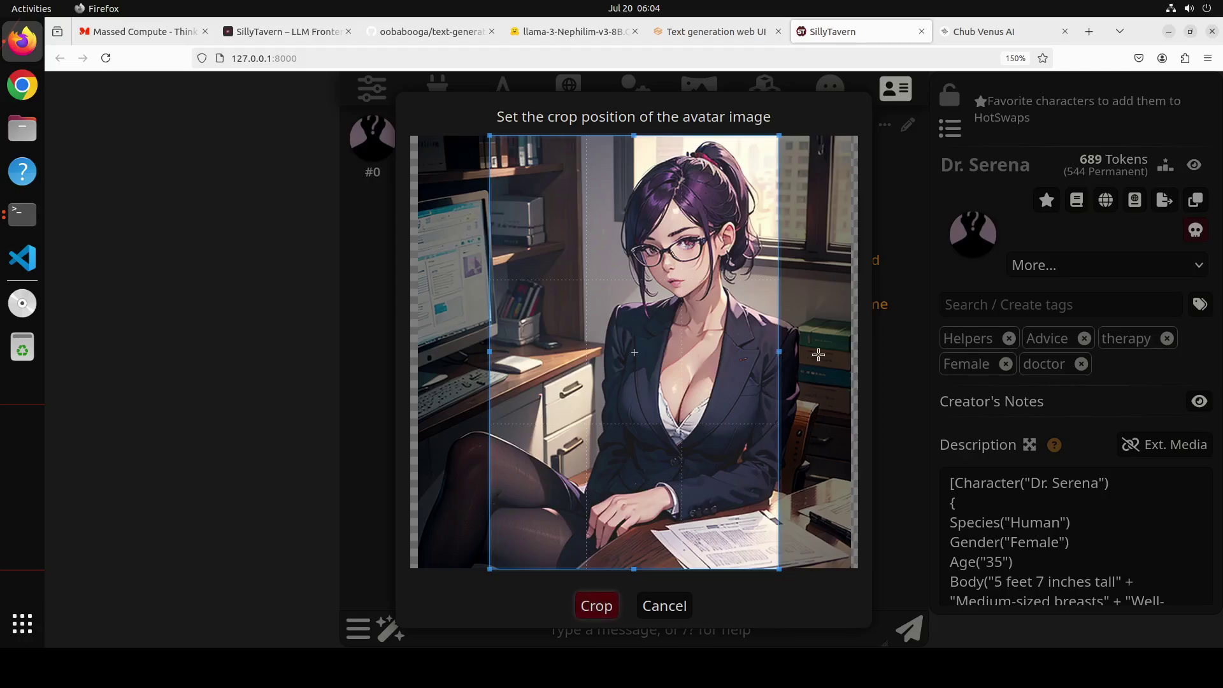
click(596, 606)
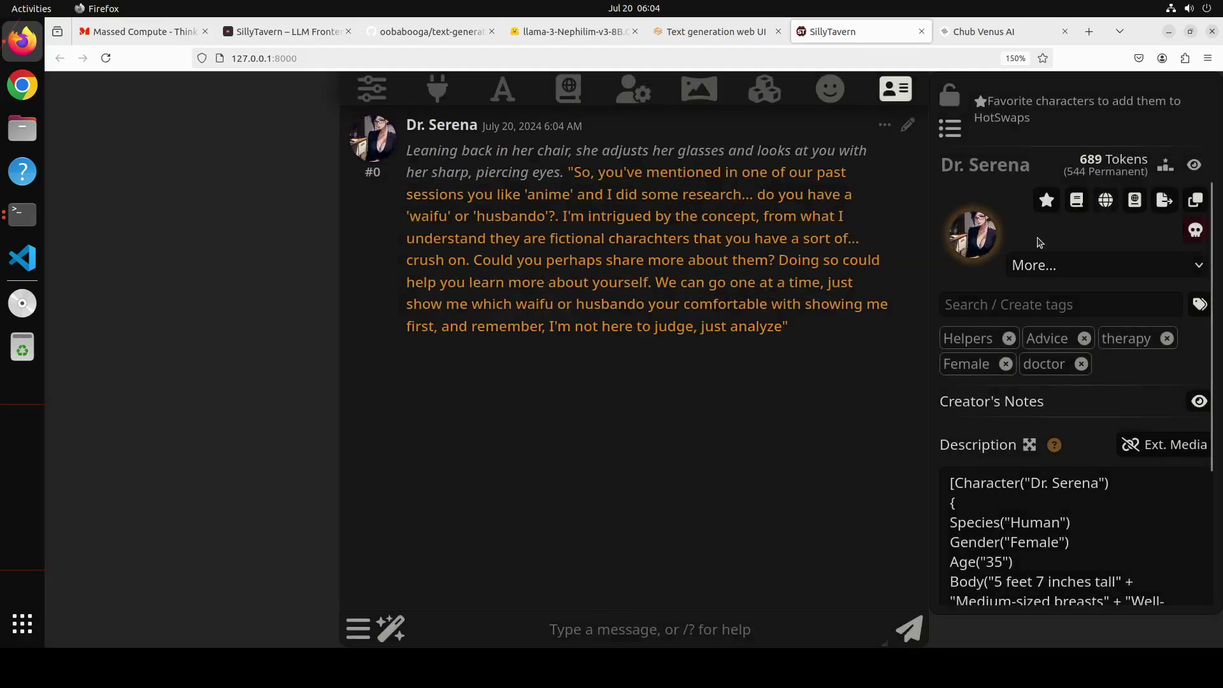
click(588, 629)
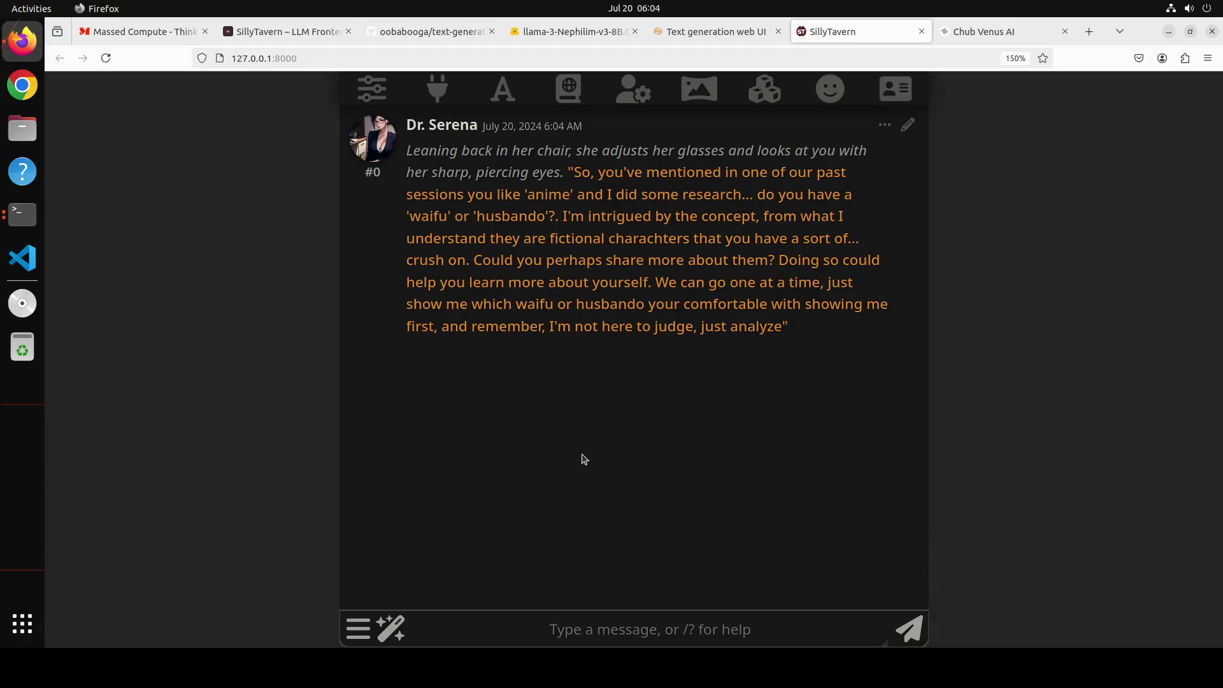
Step: Send Dr. Serena 'I am feeling lonely doctor' and confirm the chat uses the Nephilim model
text(I am feel)
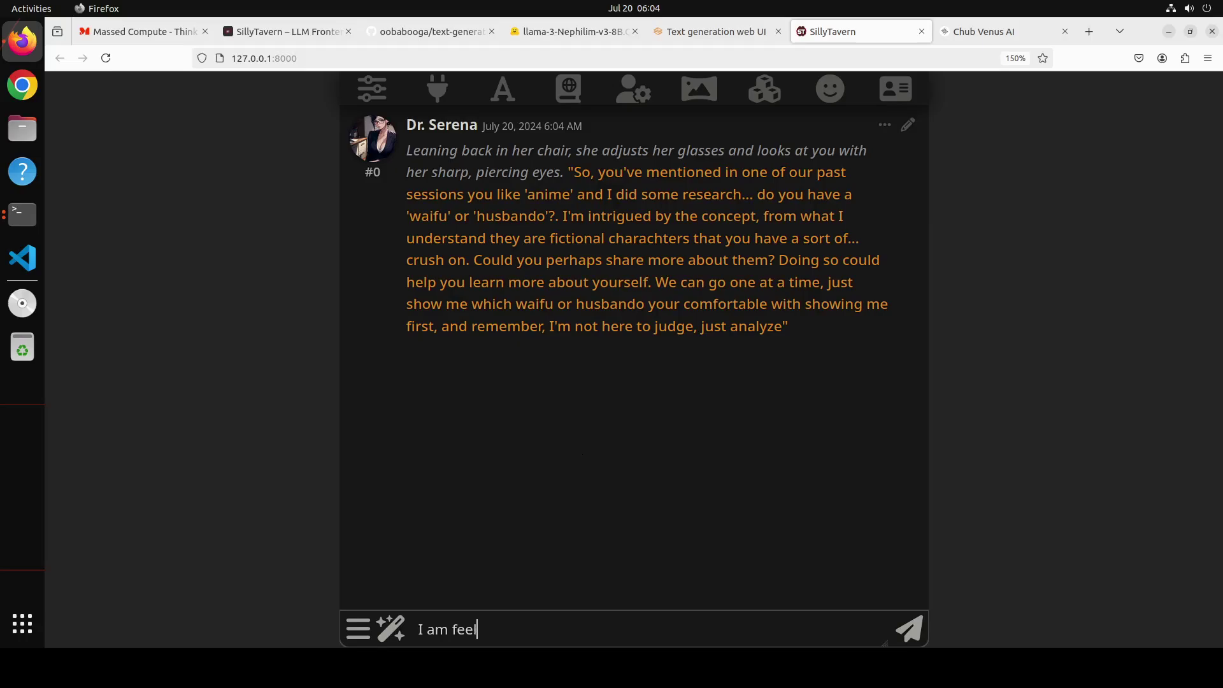
text(ing lonely doctor)
key(Return)
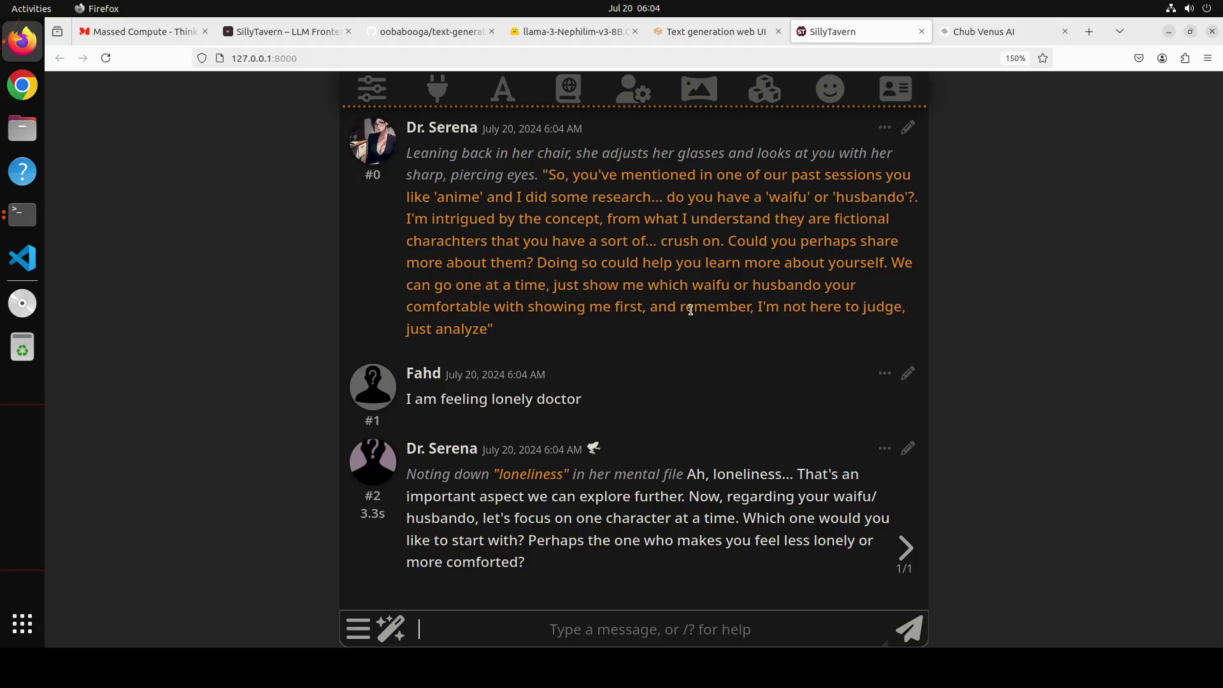
click(437, 95)
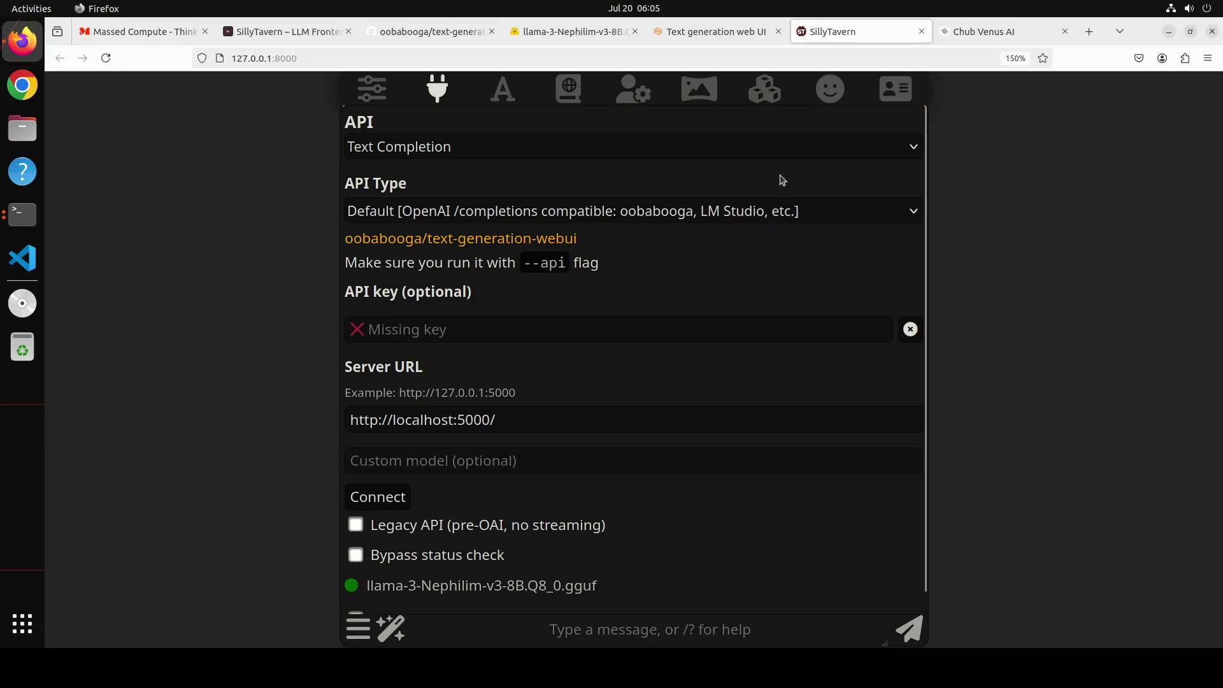
click(891, 95)
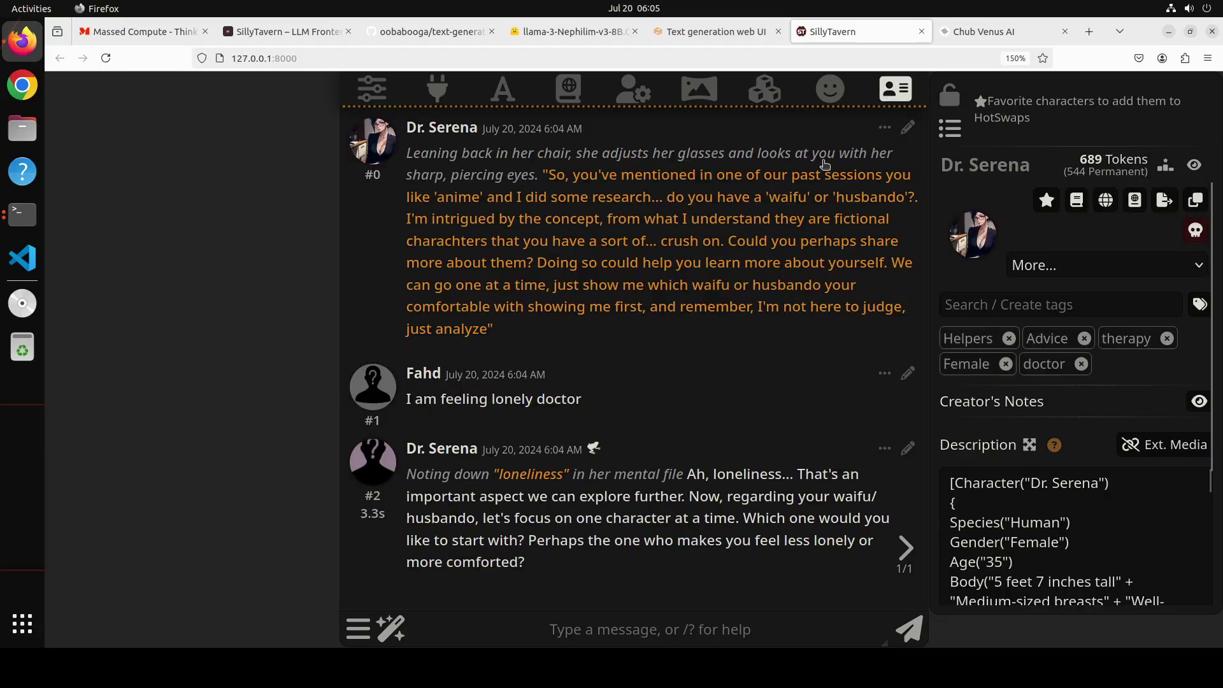
click(460, 613)
Step: Ask 'can we talk about life in general and how to be content', then say you need more contentment
click(564, 632)
text(can we talk about life in general and how to be content)
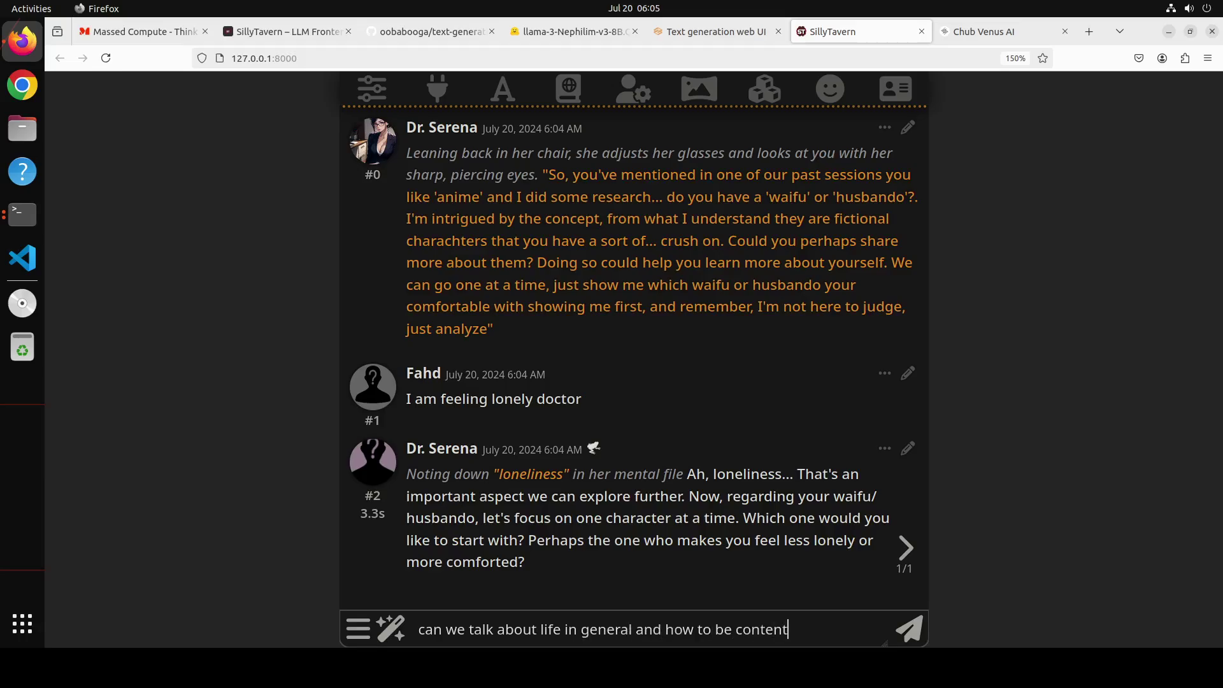
key(Return)
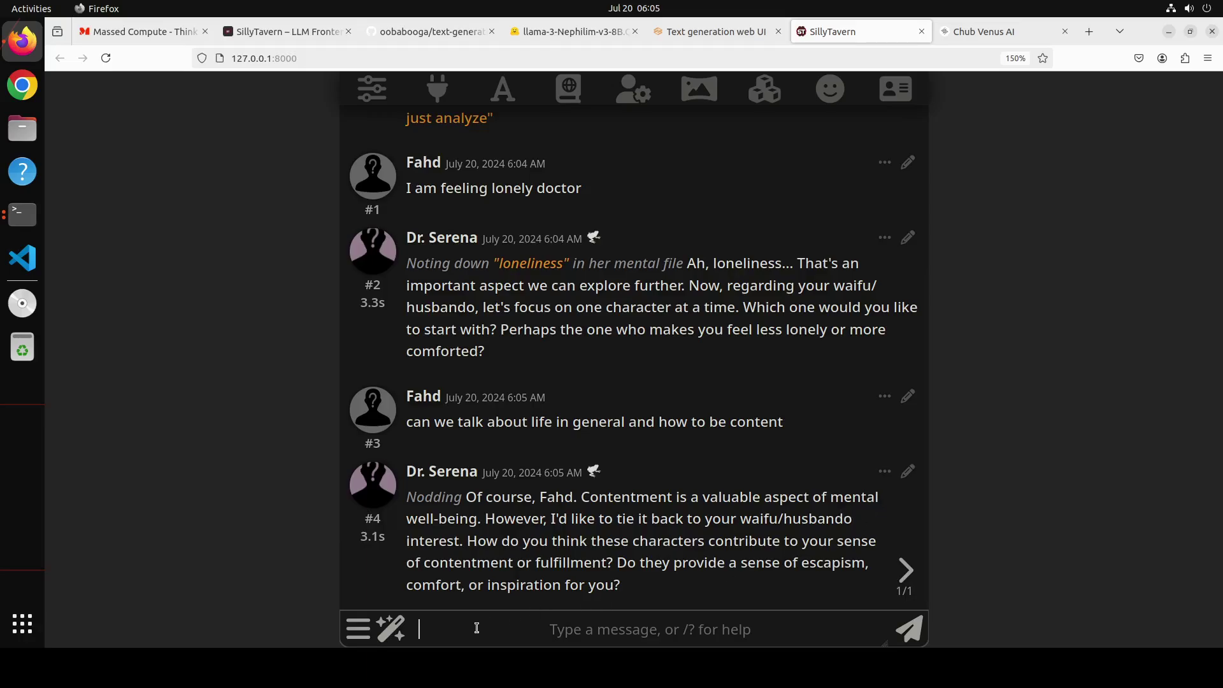
text(yes they are respectful )
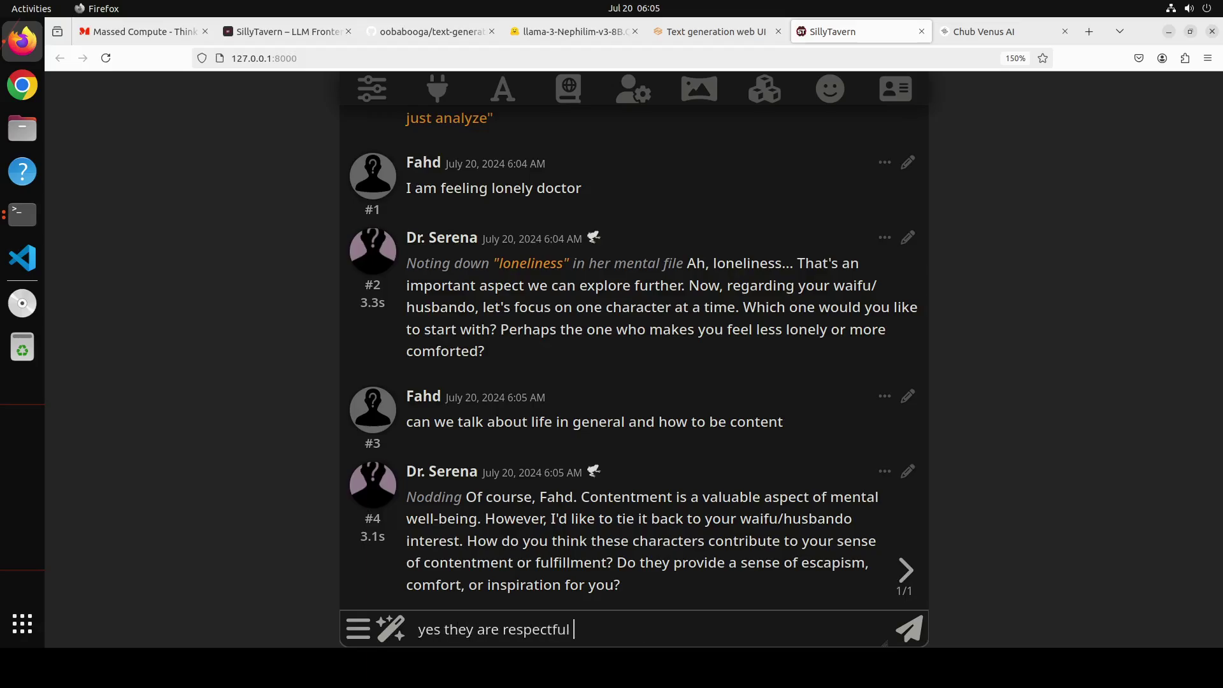
text(but I need more )
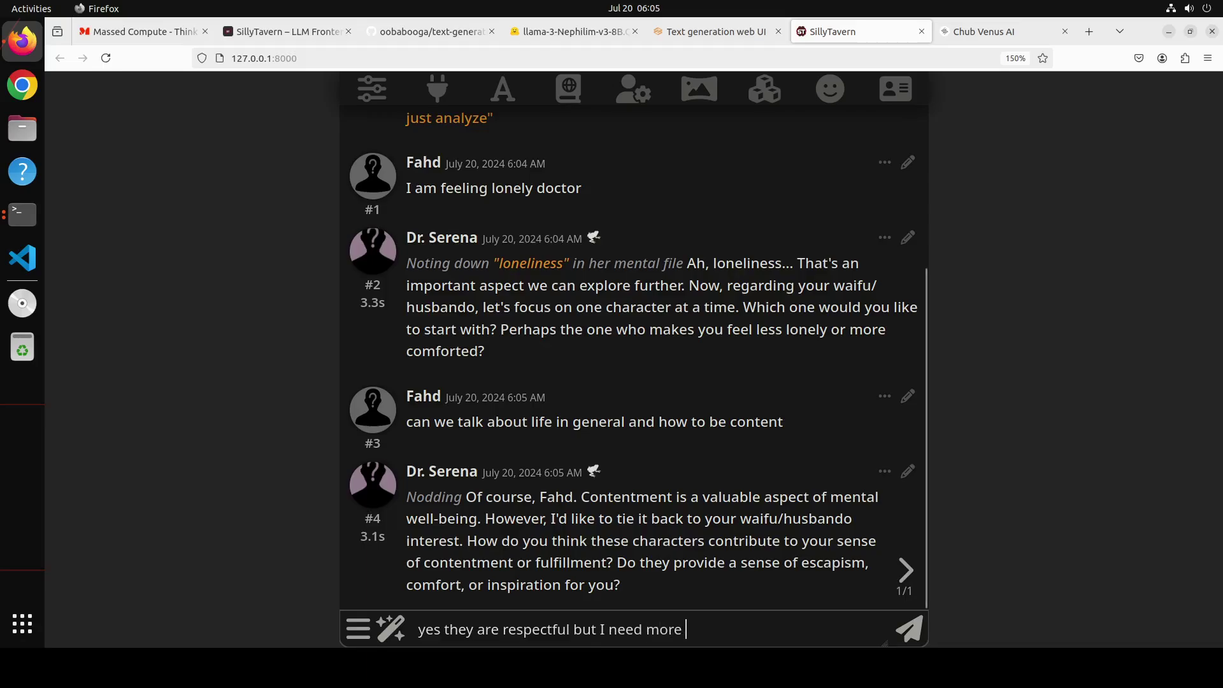
text(out of life like contentment)
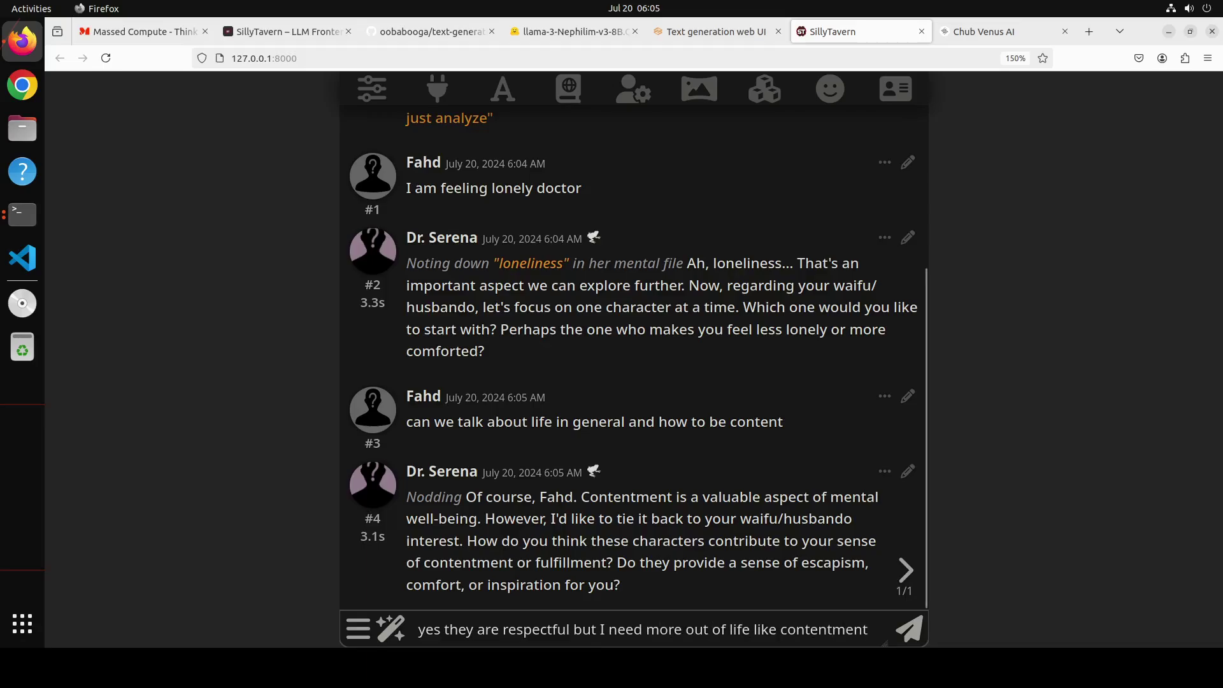
key(Return)
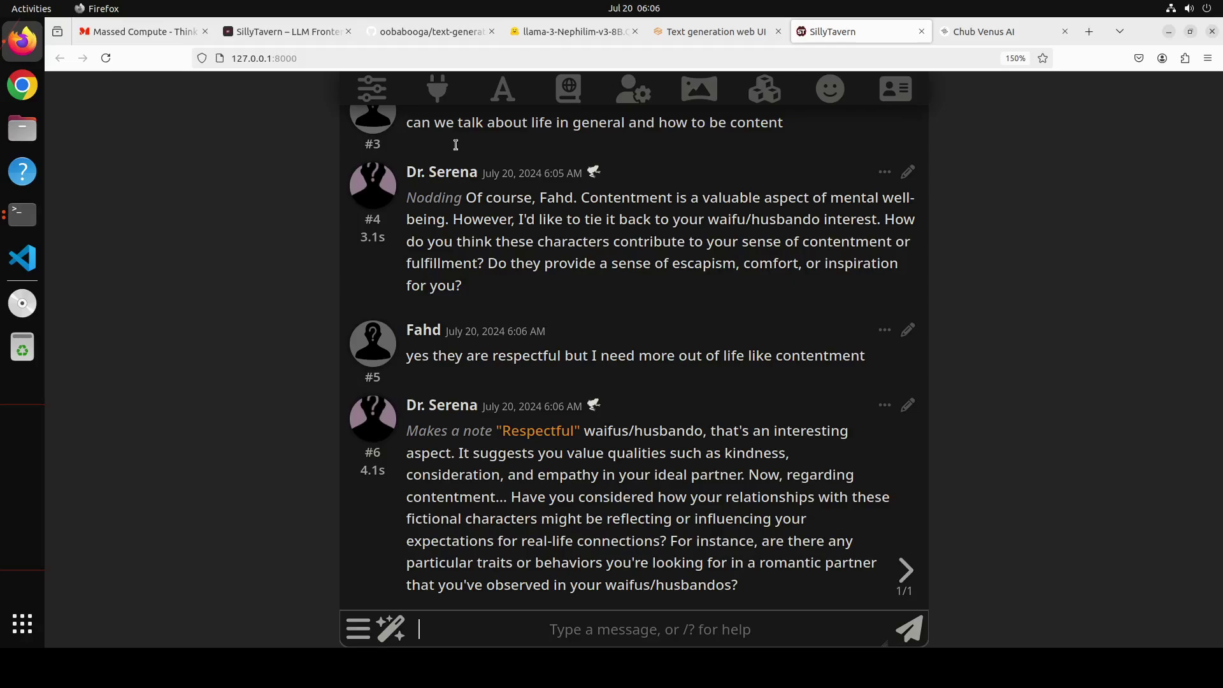
Step: Review the text-generation-webui GitHub, sillytavernai.com and Nephilim model file tabs
click(409, 35)
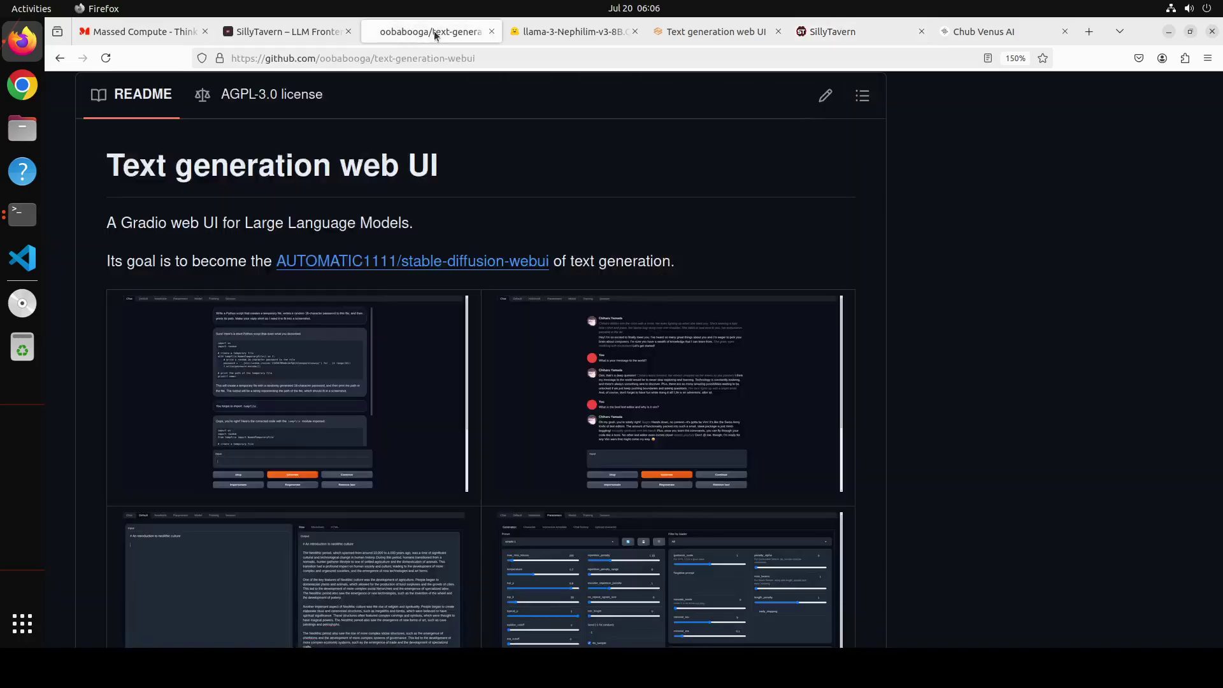
click(284, 34)
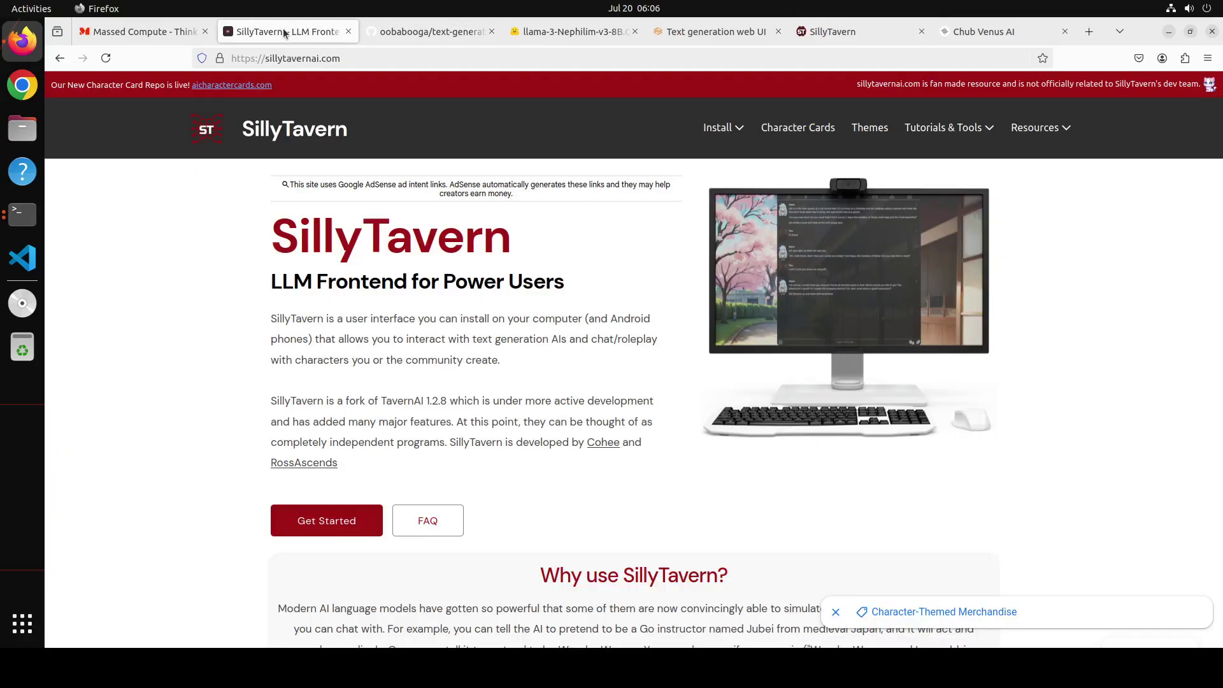
click(558, 34)
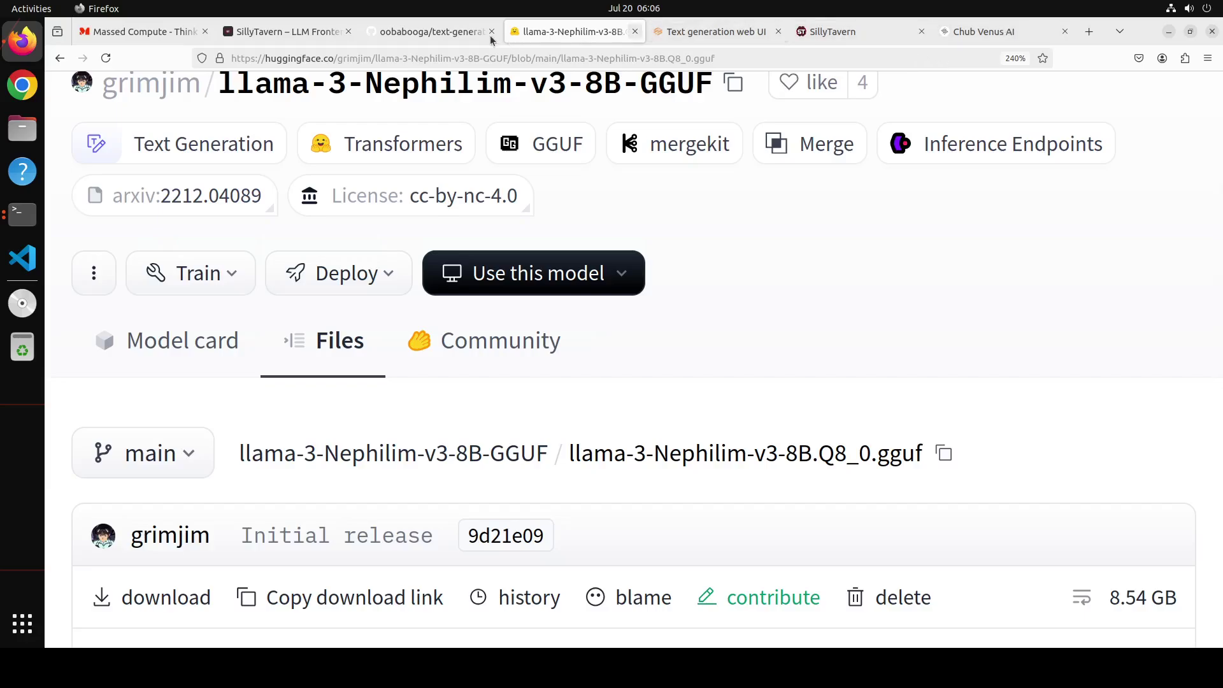
Step: Show Dr. Serena's character details, then revisit the Nephilim page and sillytavernai.com
click(854, 36)
click(895, 89)
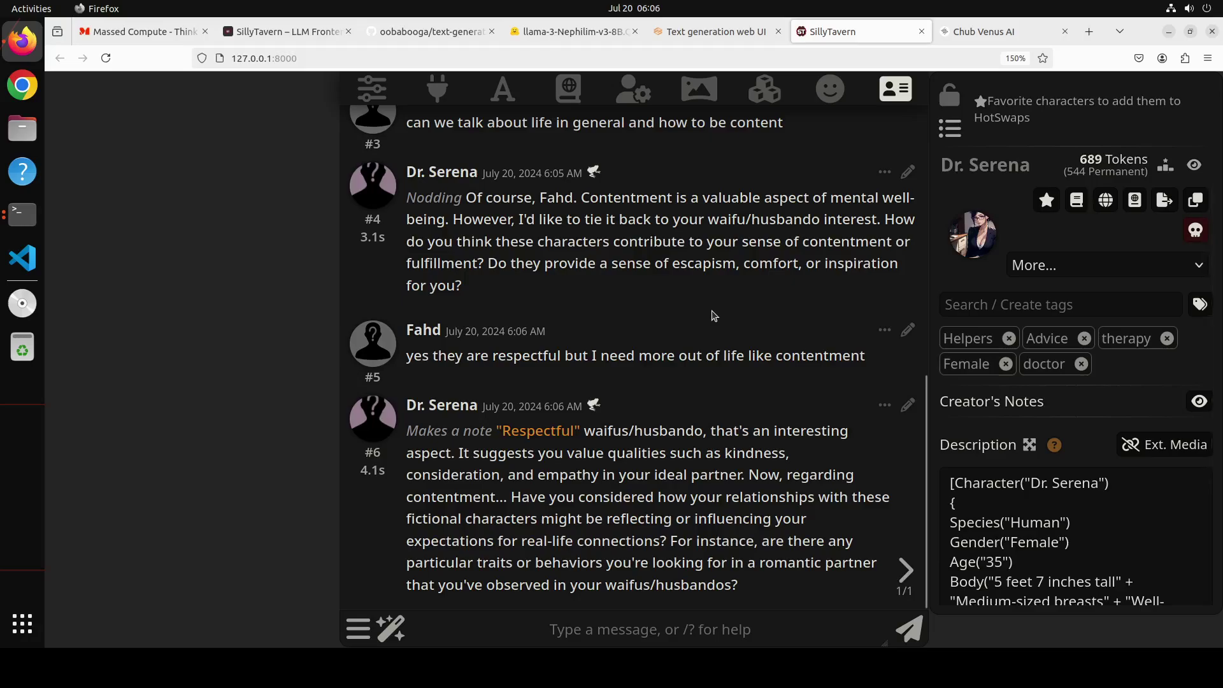
click(572, 37)
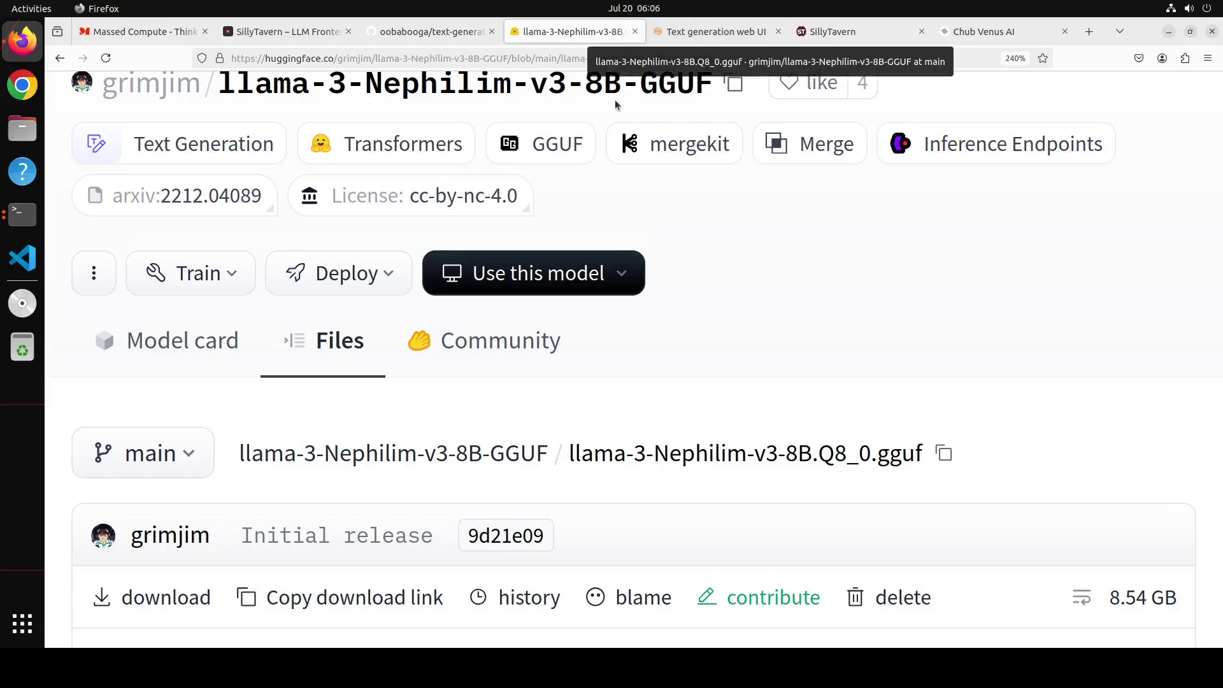
scroll(775, 266, up, 3)
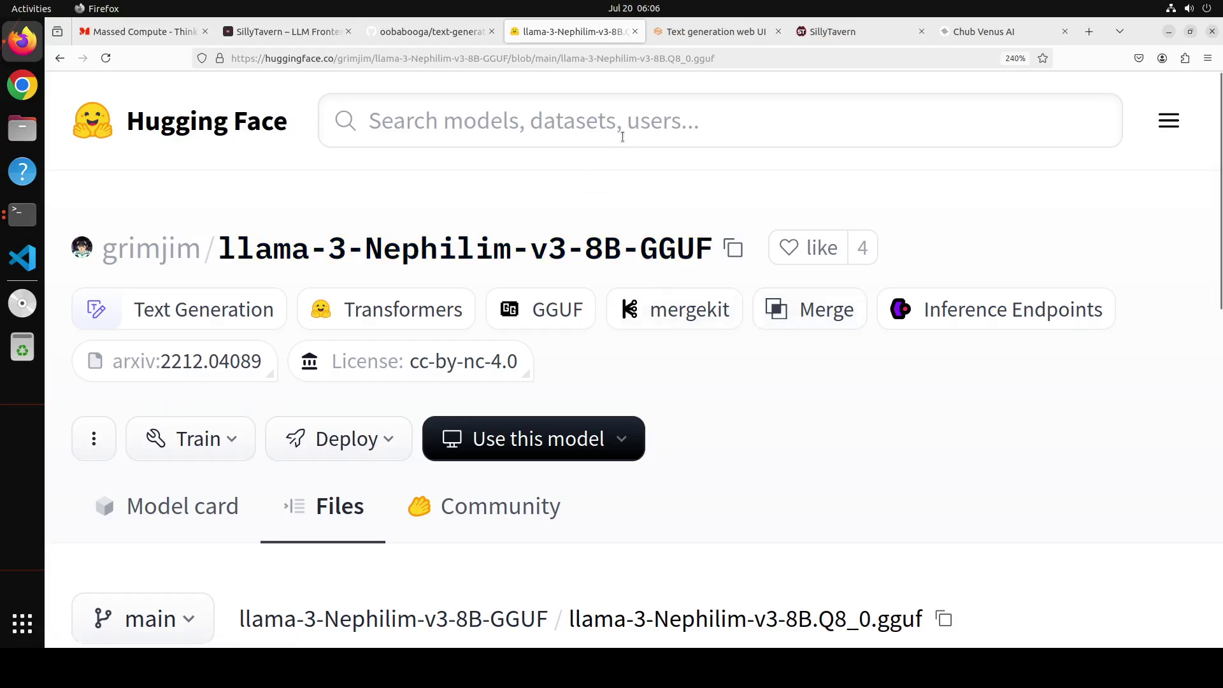
click(274, 29)
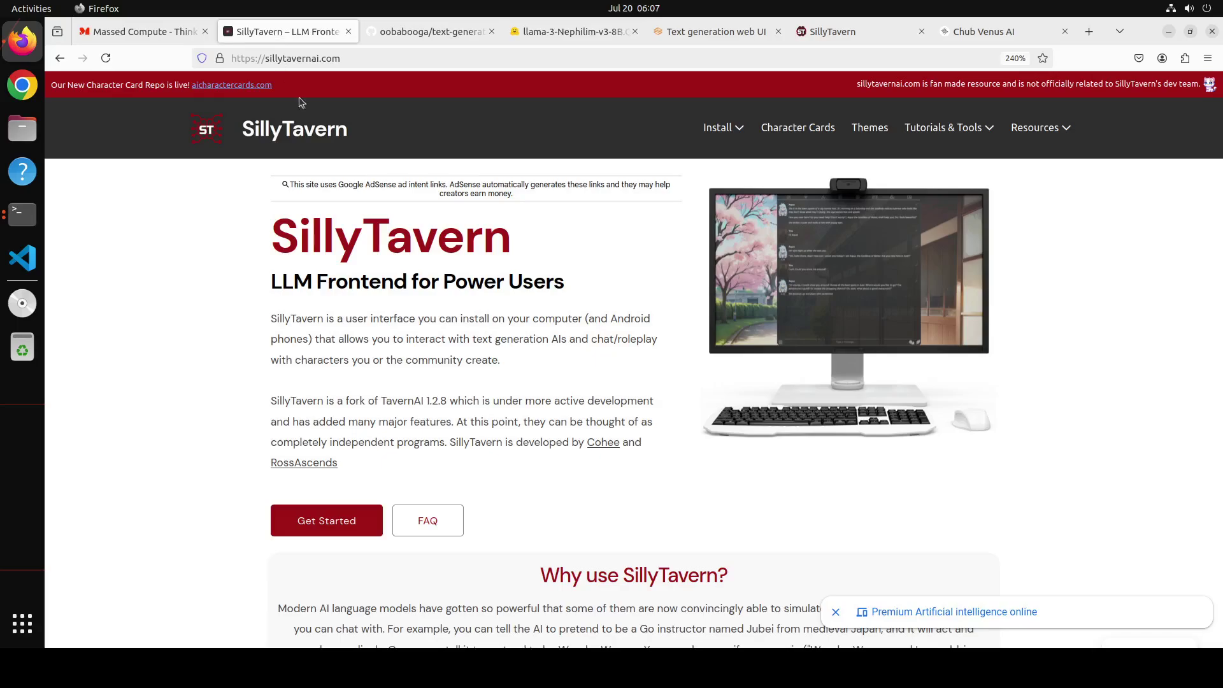